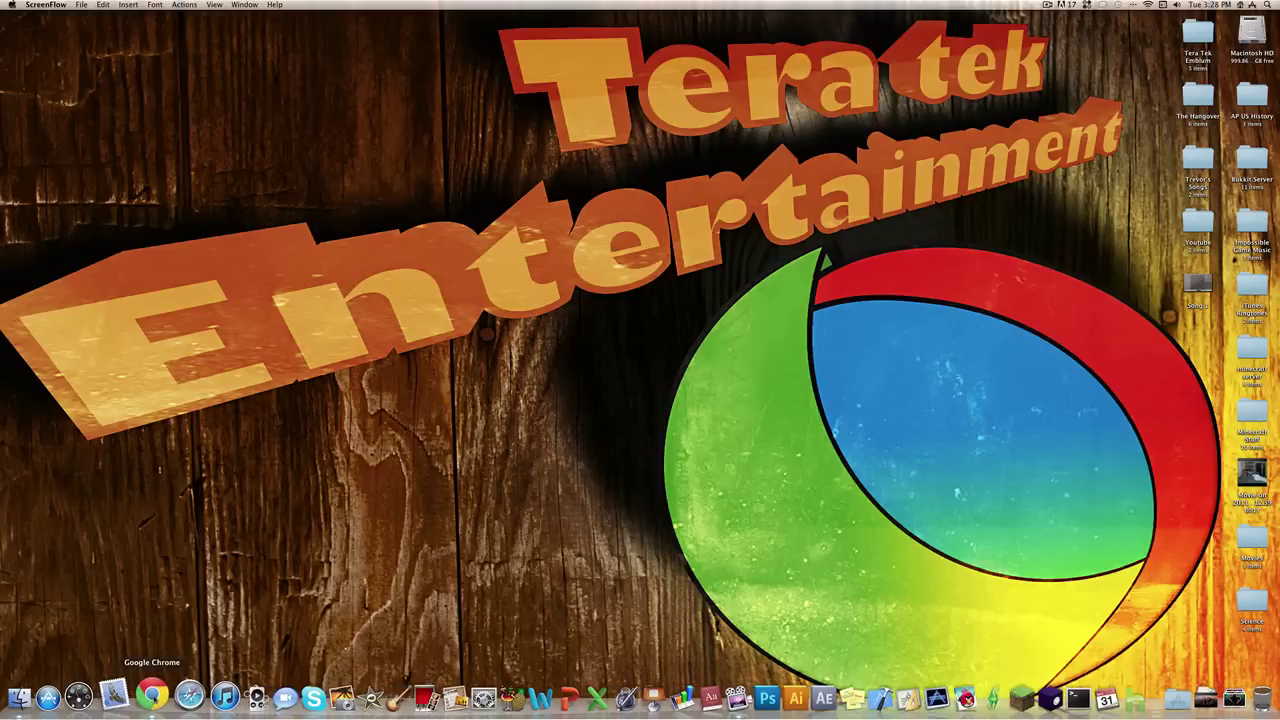
Download Single Player Commands V2.9_1 [1.6.6 BETA] from the direct download link on the Minecraft Forums page in Chrome, and put the browser away.
{"action": "left_click", "coordinate": [151, 692]}
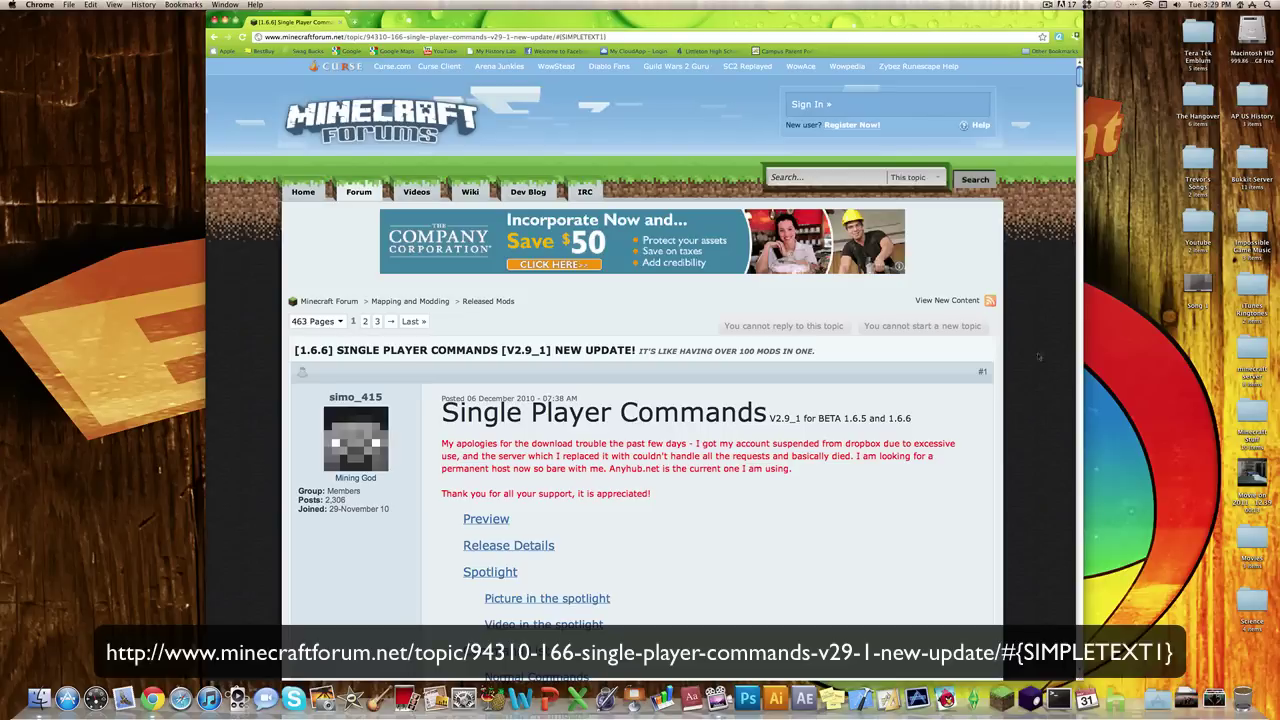
{"action": "scroll", "coordinate": [1038, 356], "scroll_direction": "down", "scroll_amount": 20}
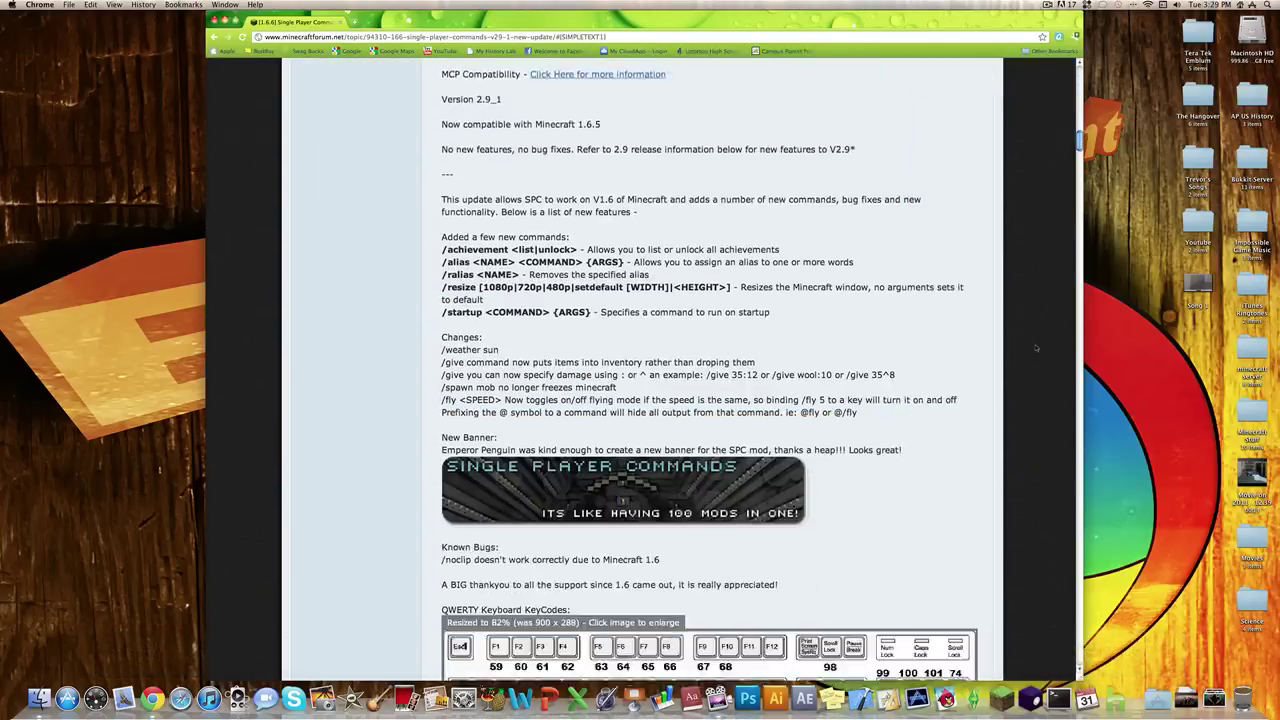
{"action": "scroll", "coordinate": [1036, 348], "scroll_direction": "down", "scroll_amount": 20}
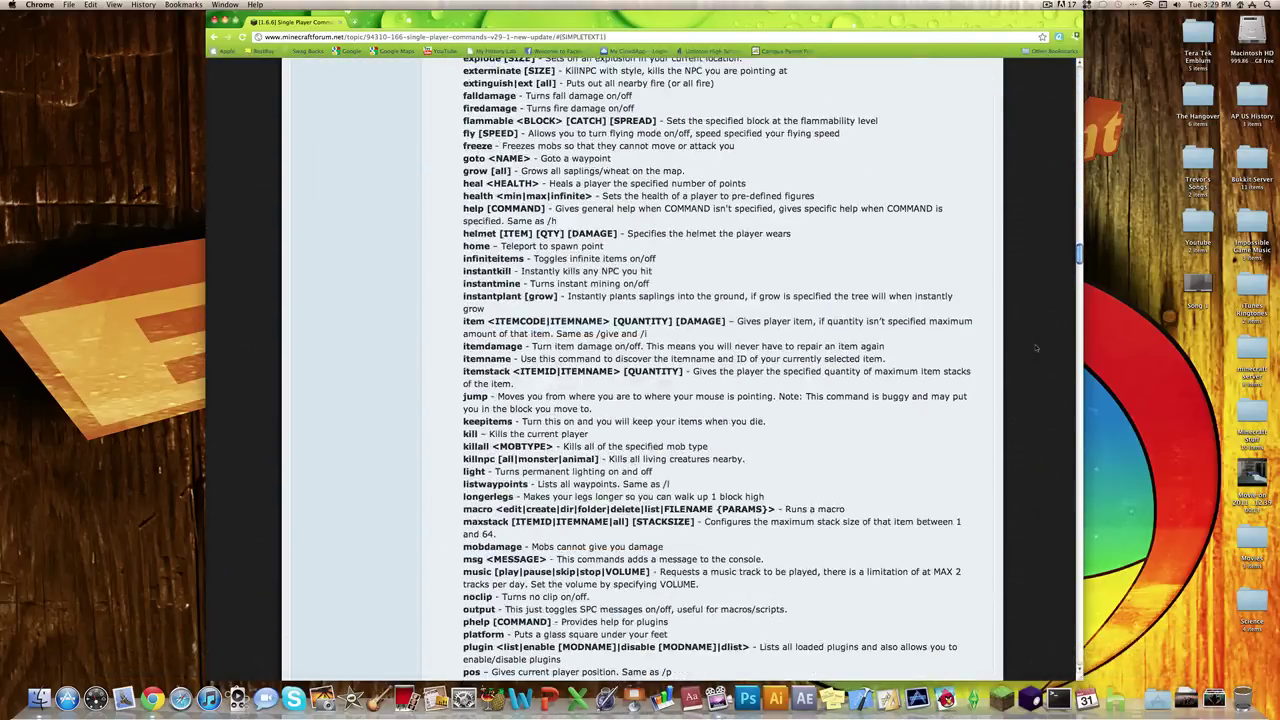
{"action": "scroll", "coordinate": [1036, 348], "scroll_direction": "down", "scroll_amount": 20}
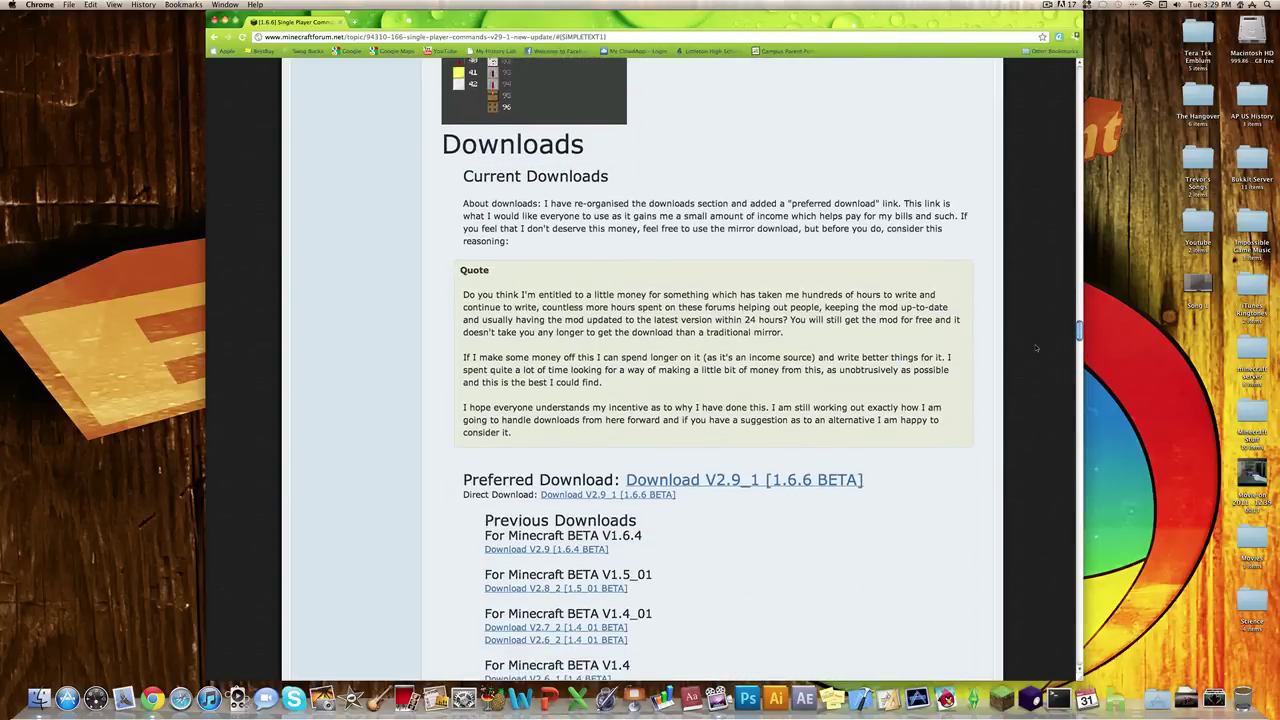
{"action": "scroll", "coordinate": [1036, 348], "scroll_direction": "up", "scroll_amount": 2}
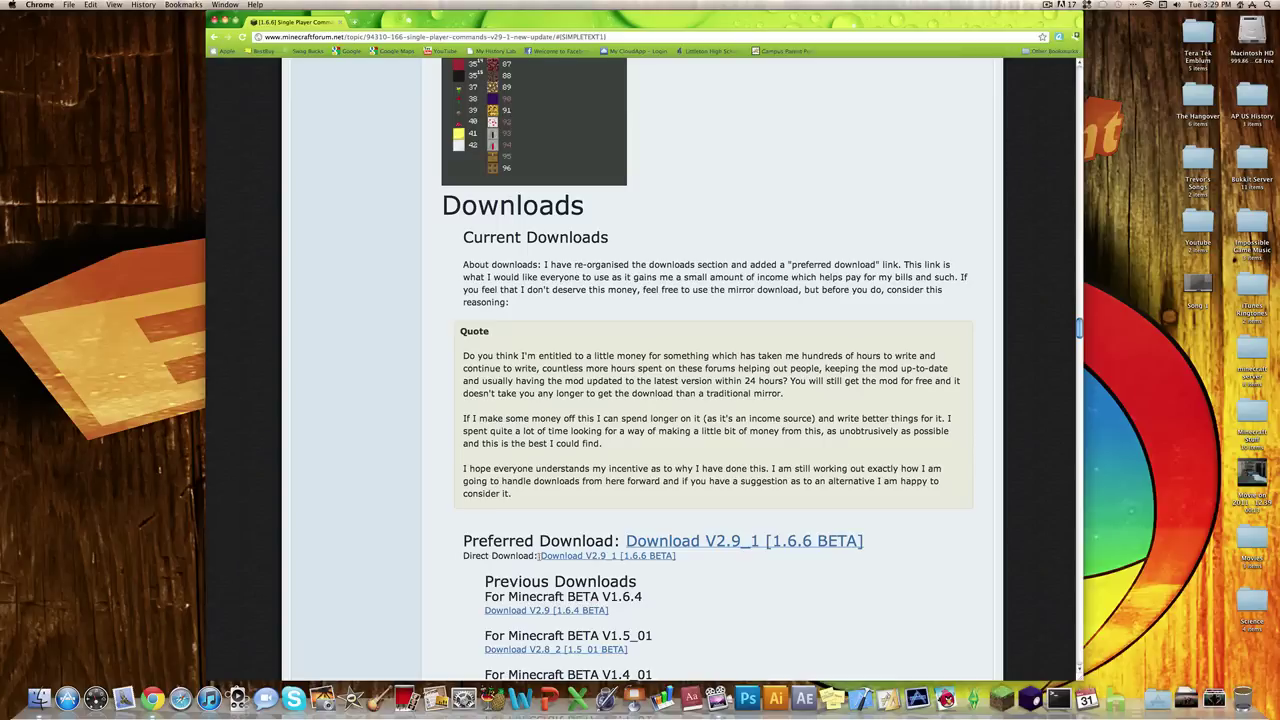
{"action": "left_click", "coordinate": [545, 556]}
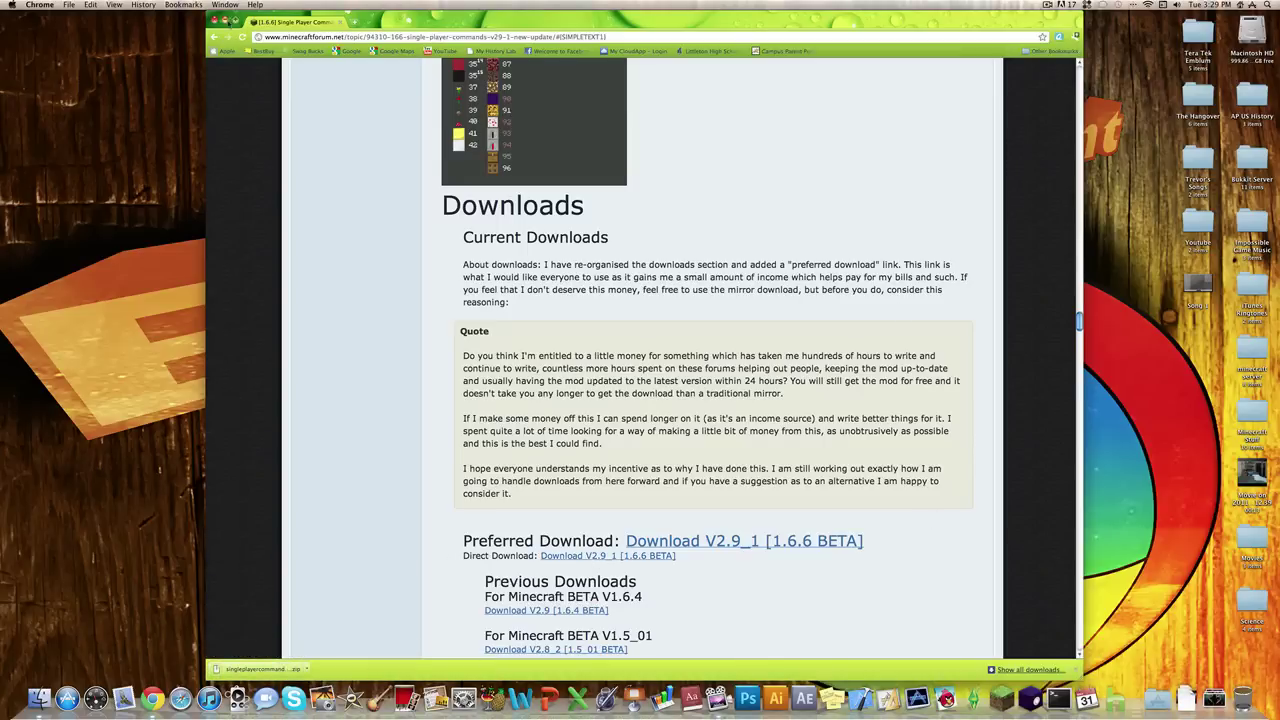
{"action": "left_click", "coordinate": [222, 21]}
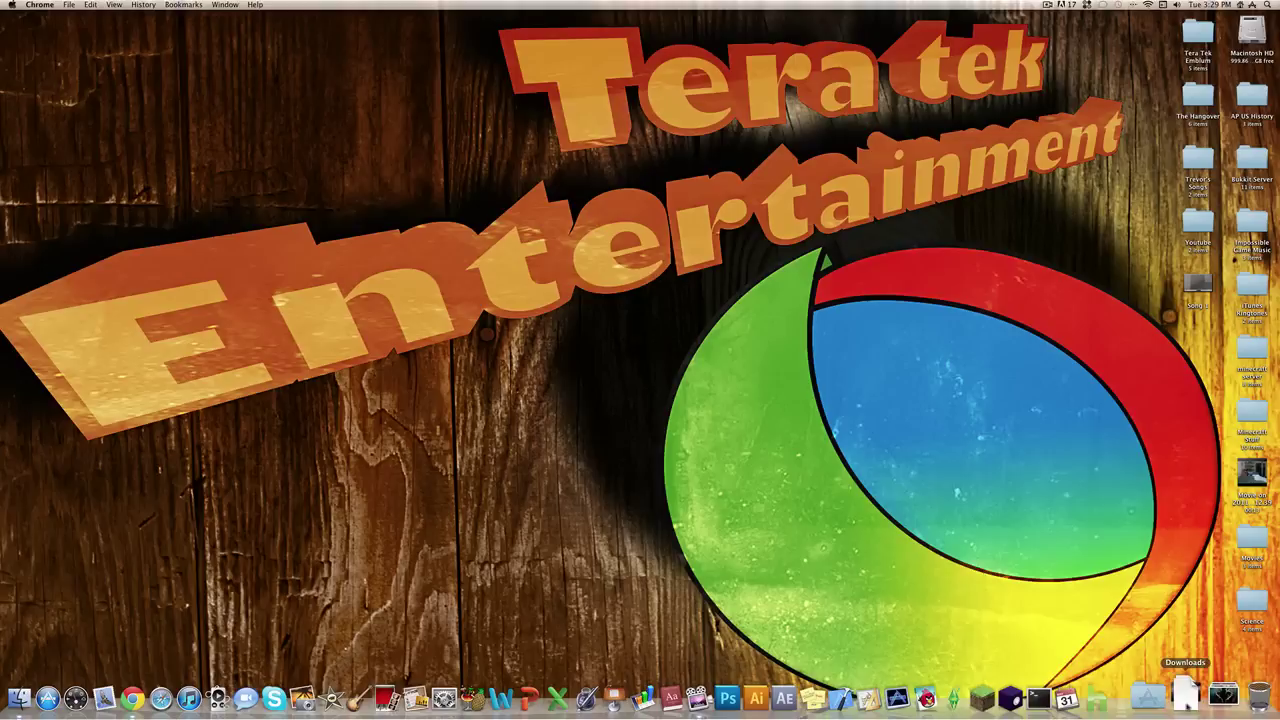
Move the downloaded singleplayercommands zip from Downloads to the desktop, extract it and place the extracted folder beside the archive.
{"action": "left_click", "coordinate": [1185, 700]}
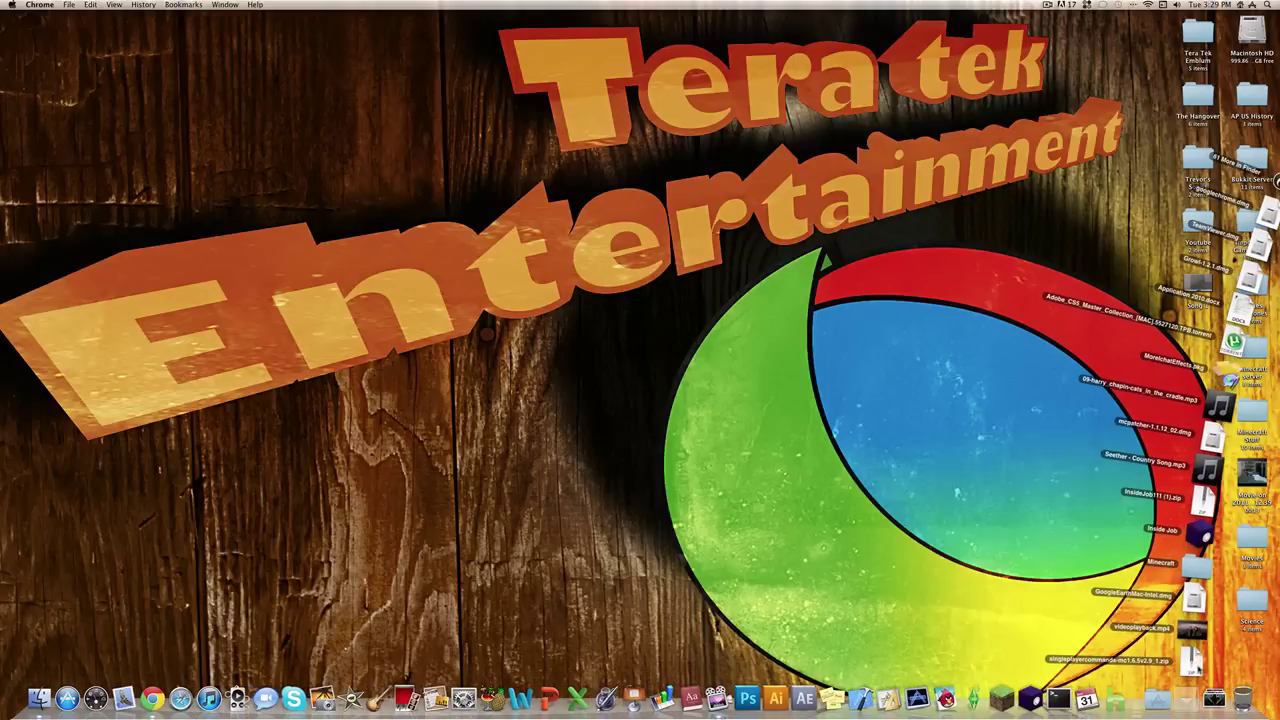
{"action": "left_click_drag", "start_coordinate": [1192, 662], "coordinate": [765, 285]}
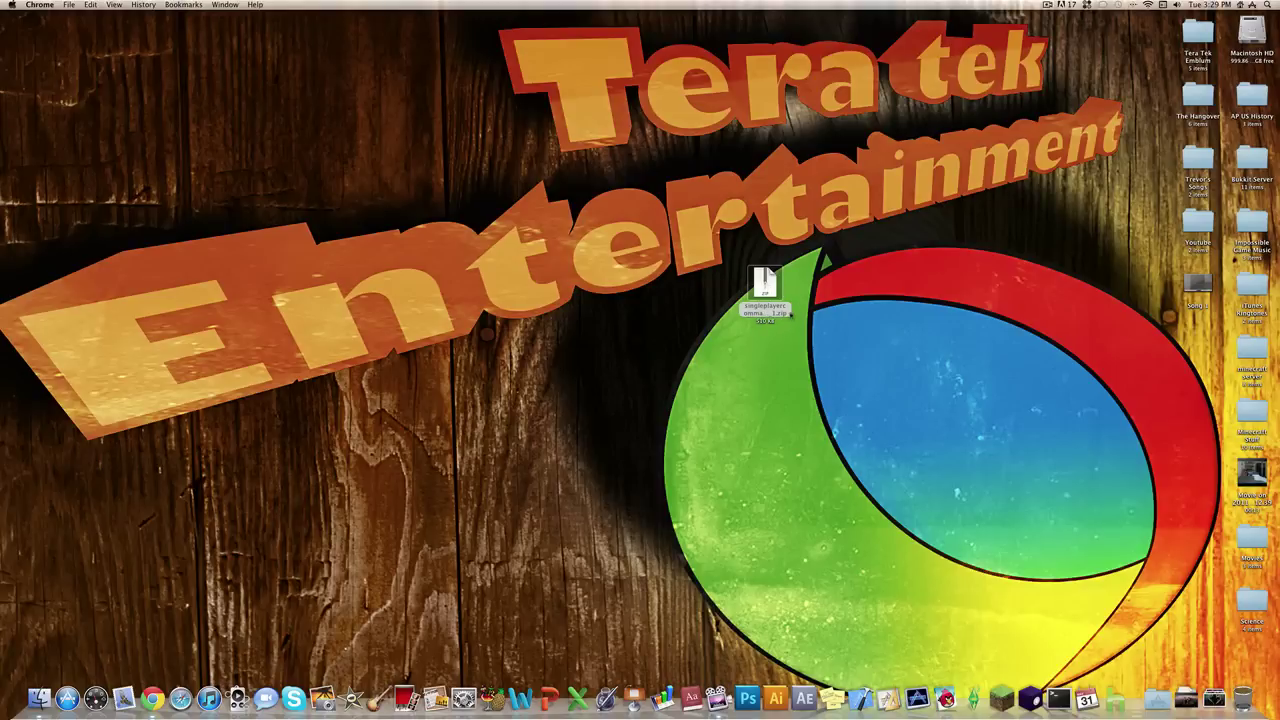
{"action": "double_click", "coordinate": [765, 283]}
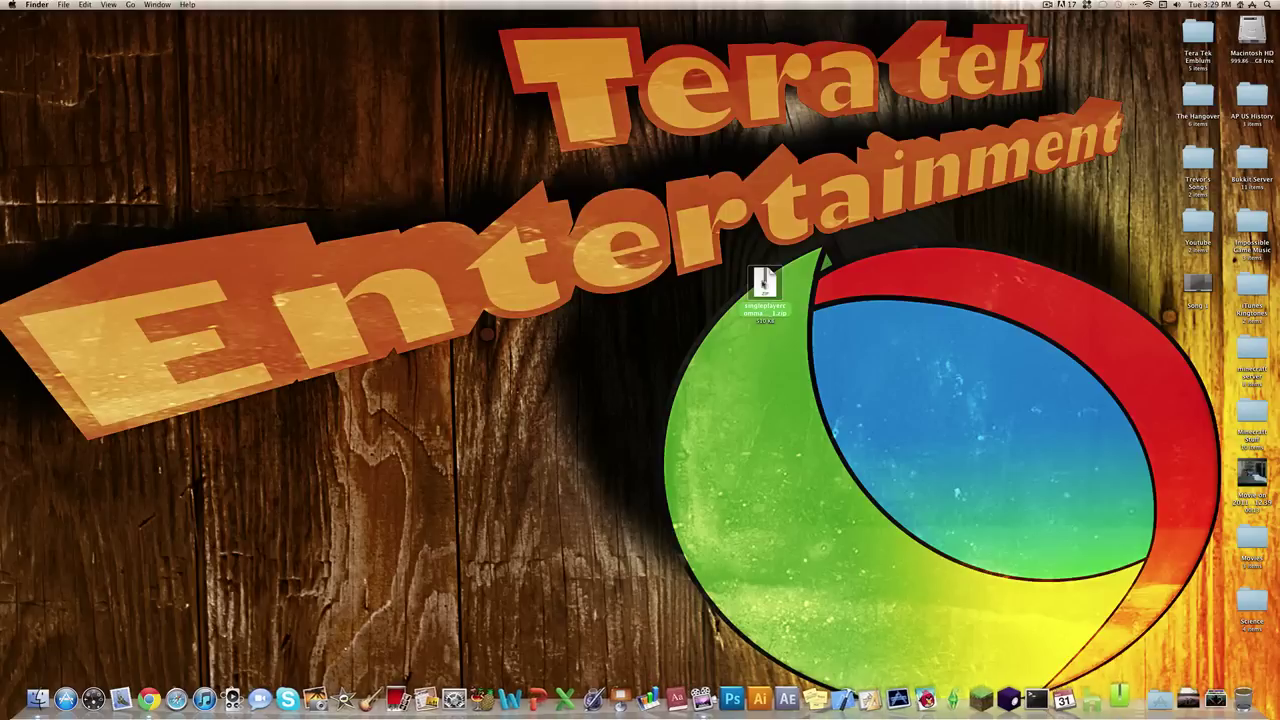
{"action": "left_click_drag", "start_coordinate": [771, 292], "coordinate": [821, 289]}
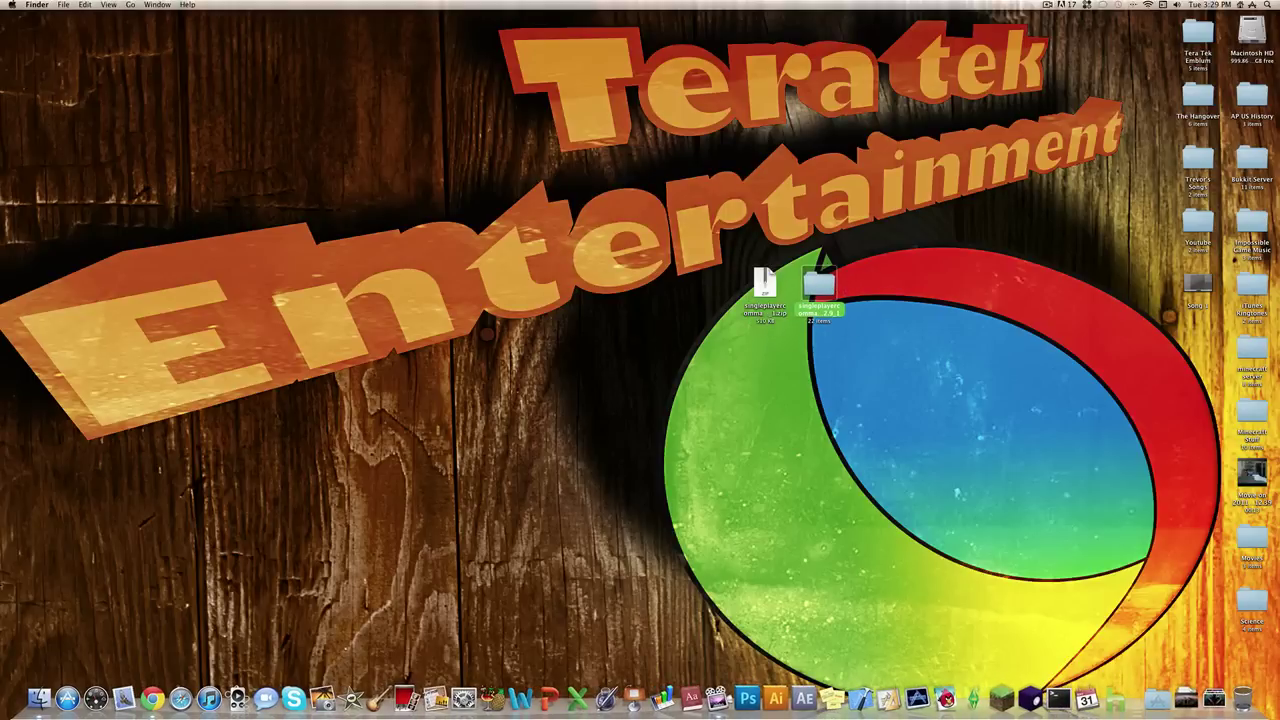
Browse from the home folder to Library/Application Support/minecraft/bin in Finder.
{"action": "left_click", "coordinate": [40, 698]}
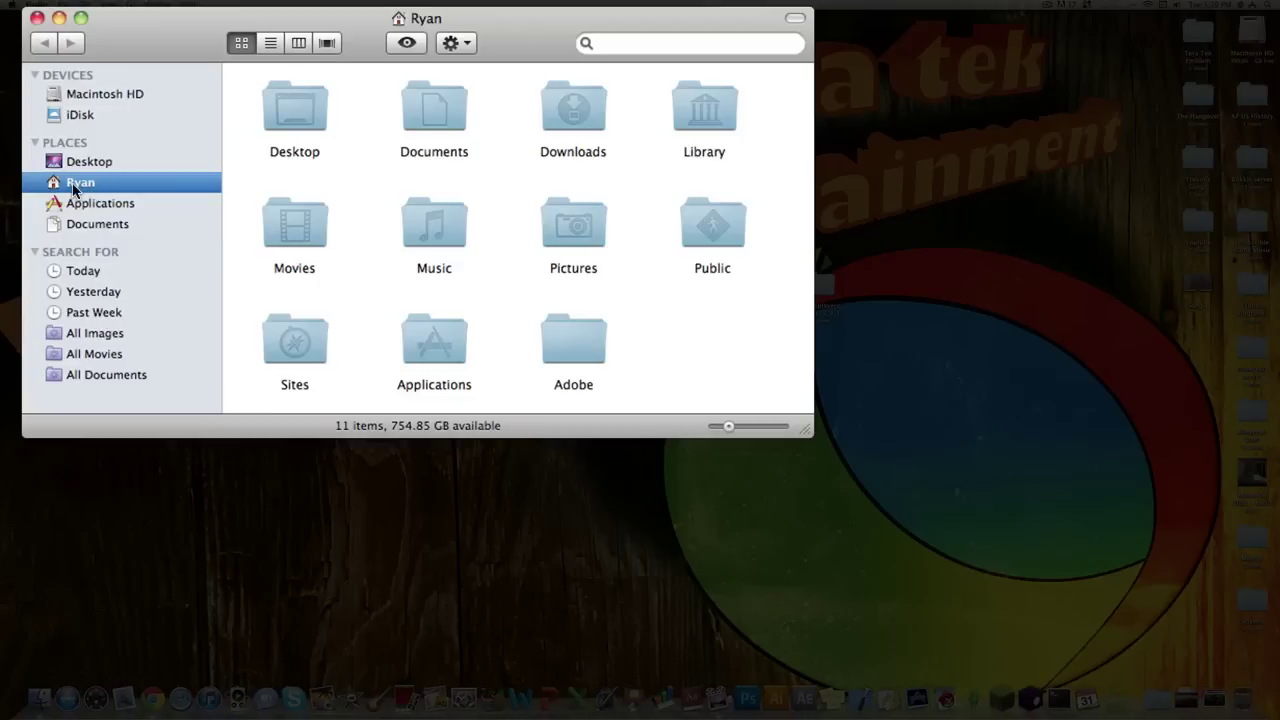
{"action": "left_click", "coordinate": [716, 111]}
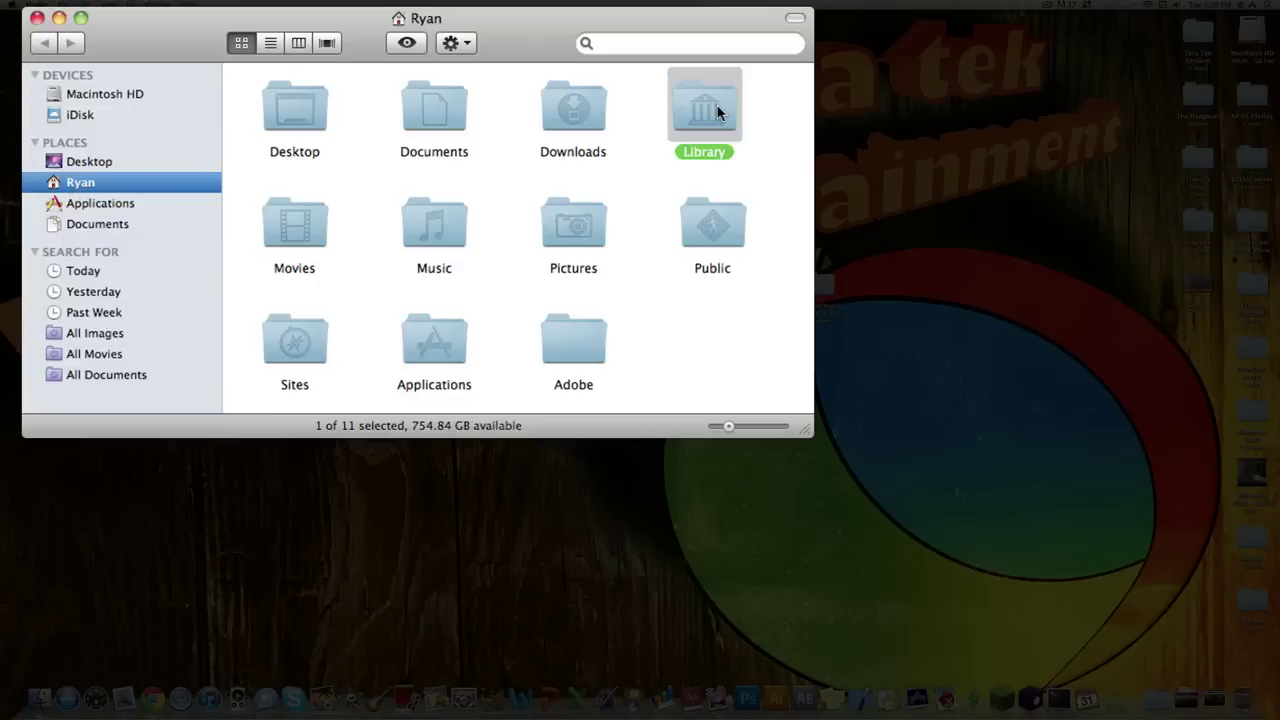
{"action": "double_click", "coordinate": [716, 111]}
{"action": "left_click", "coordinate": [436, 110]}
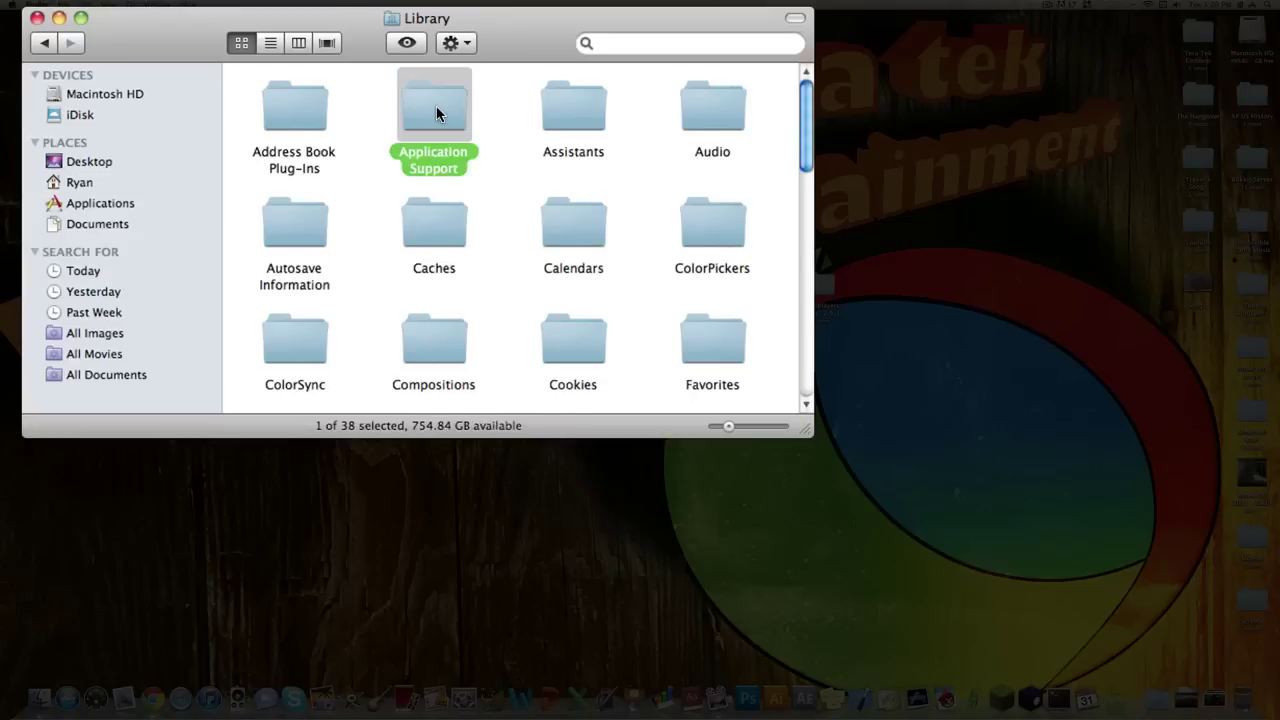
{"action": "double_click", "coordinate": [436, 112]}
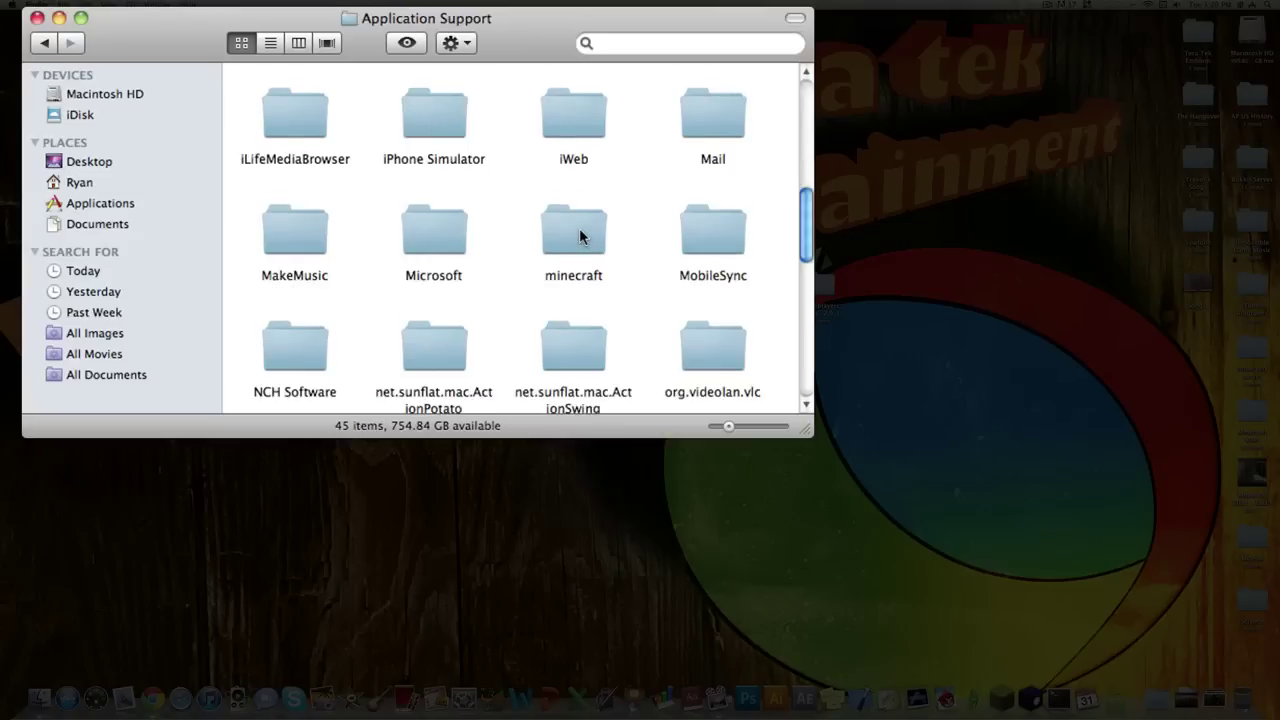
{"action": "scroll", "coordinate": [618, 233], "scroll_direction": "up", "scroll_amount": 3}
{"action": "scroll", "coordinate": [618, 233], "scroll_direction": "down", "scroll_amount": 3}
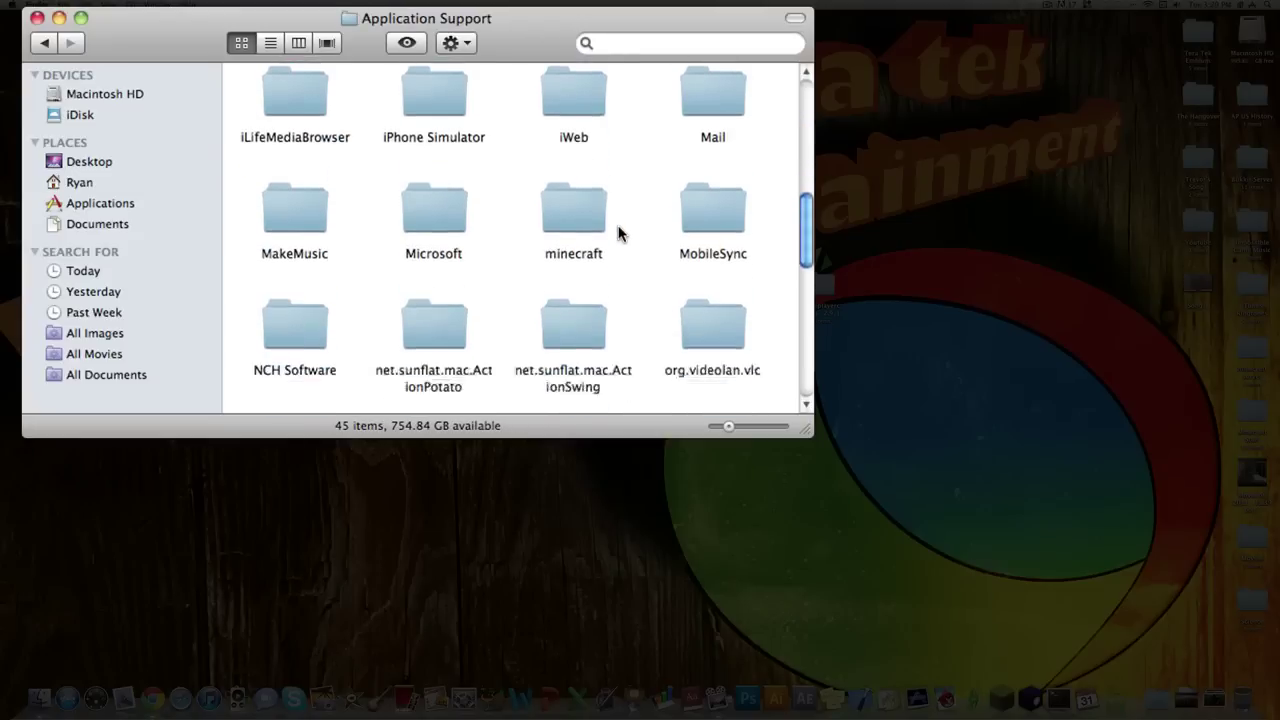
{"action": "scroll", "coordinate": [620, 234], "scroll_direction": "down", "scroll_amount": 1}
{"action": "scroll", "coordinate": [617, 236], "scroll_direction": "up", "scroll_amount": 1}
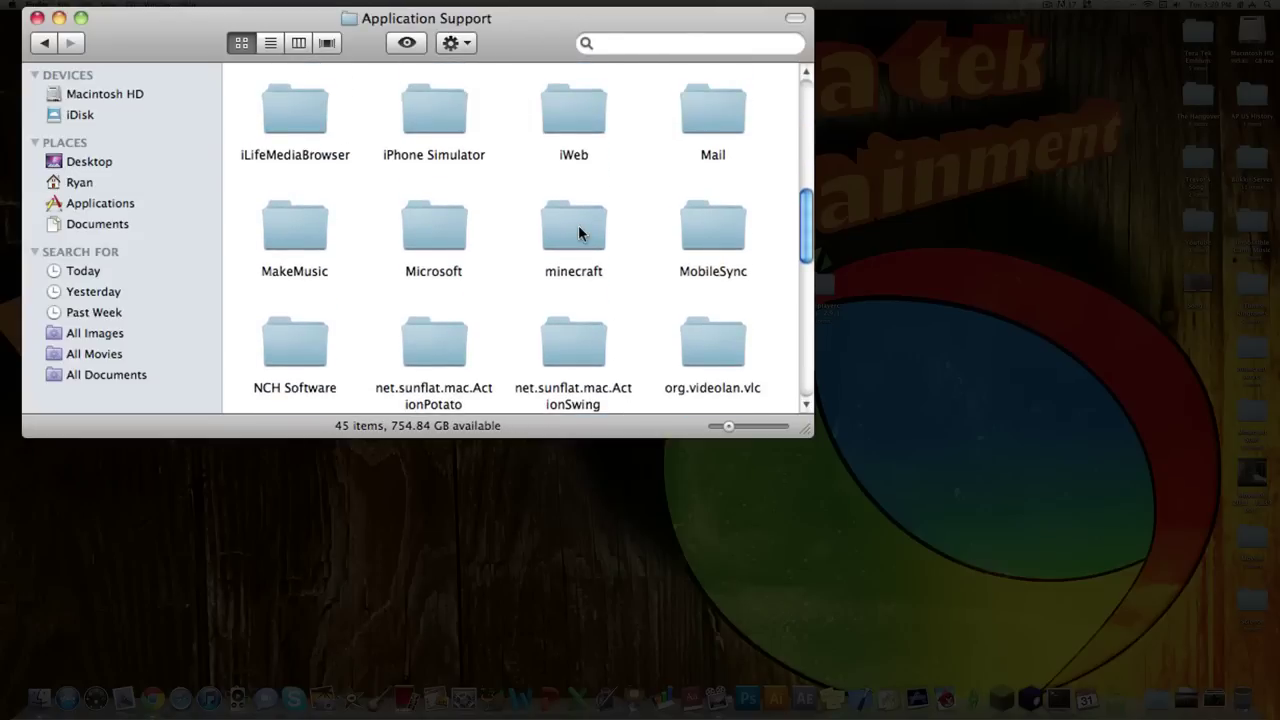
{"action": "double_click", "coordinate": [578, 233]}
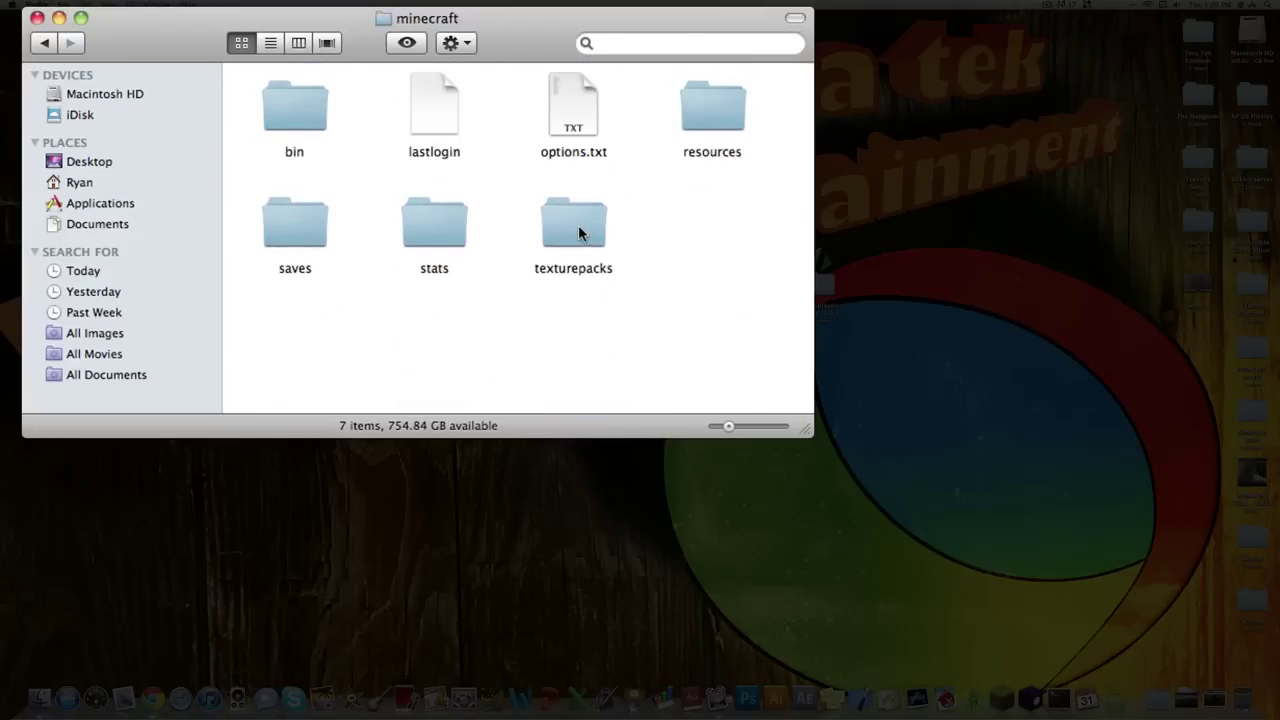
{"action": "double_click", "coordinate": [292, 108]}
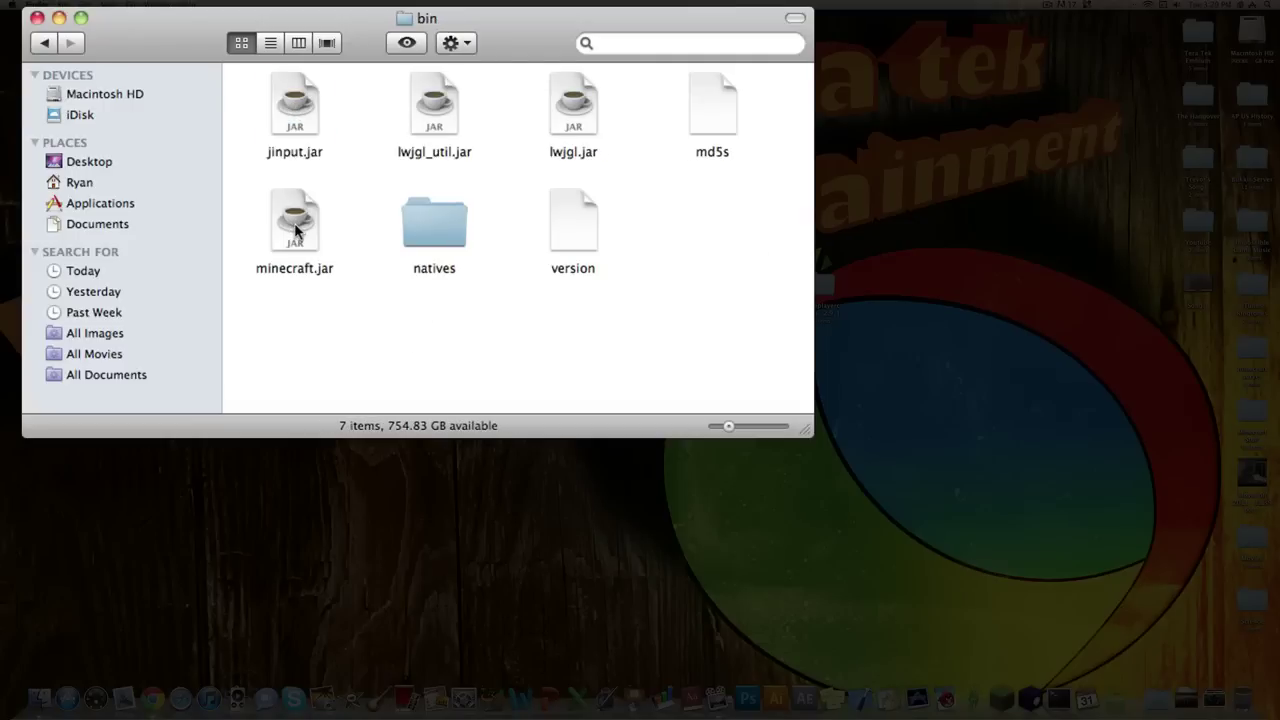
Extract minecraft.jar with Archive Utility and place the extracted minecraft folder in the empty space below the archive.
{"action": "right_click", "coordinate": [295, 230]}
{"action": "mouse_move", "coordinate": [400, 238]}
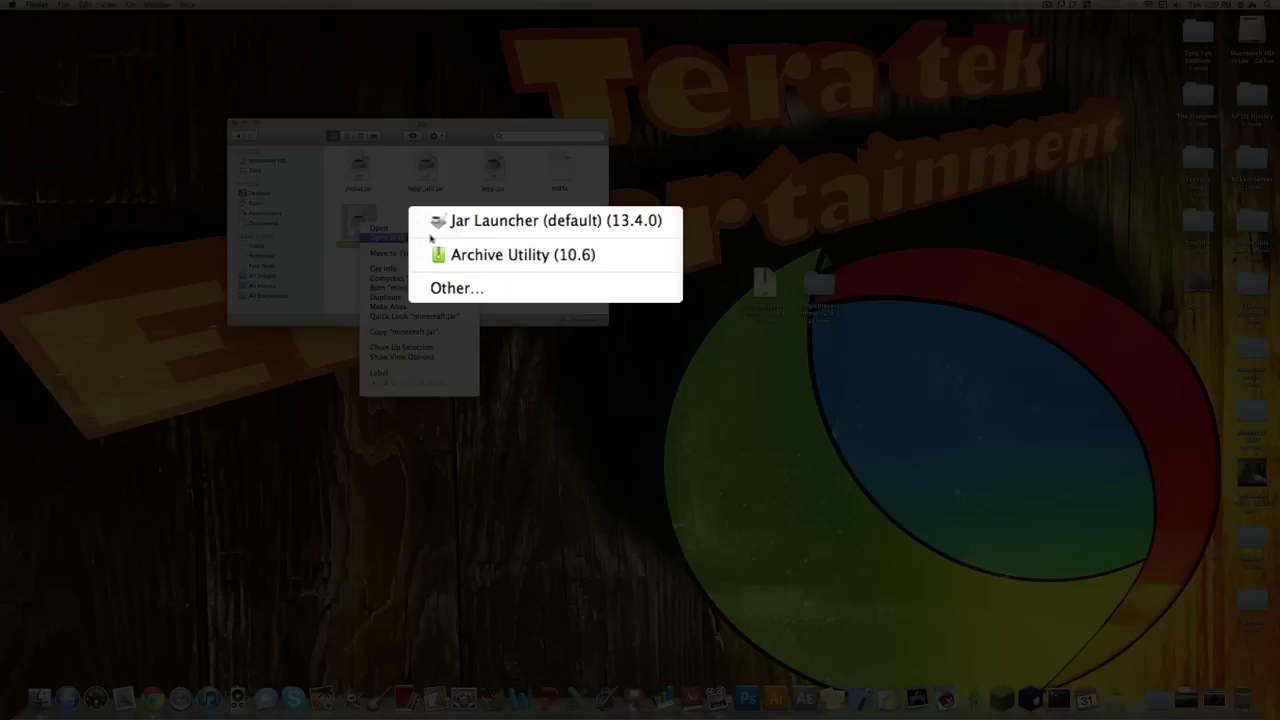
{"action": "left_click", "coordinate": [524, 254]}
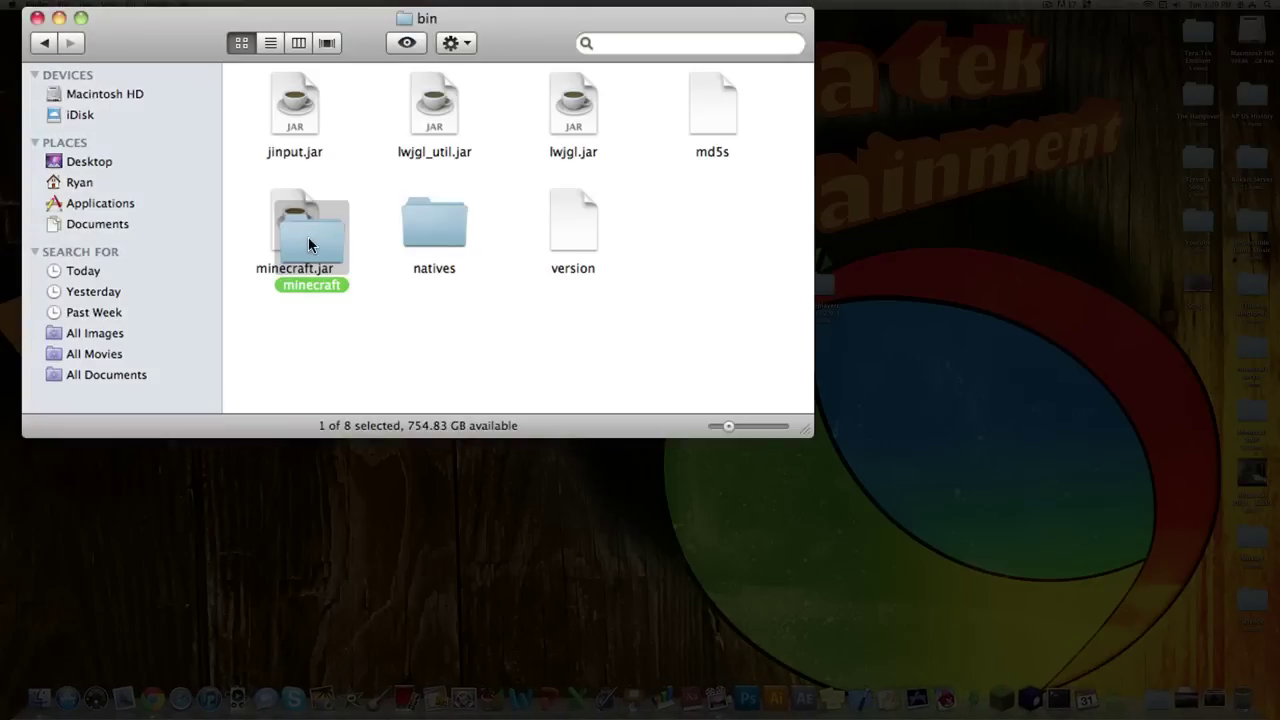
{"action": "left_click_drag", "start_coordinate": [308, 237], "coordinate": [302, 322]}
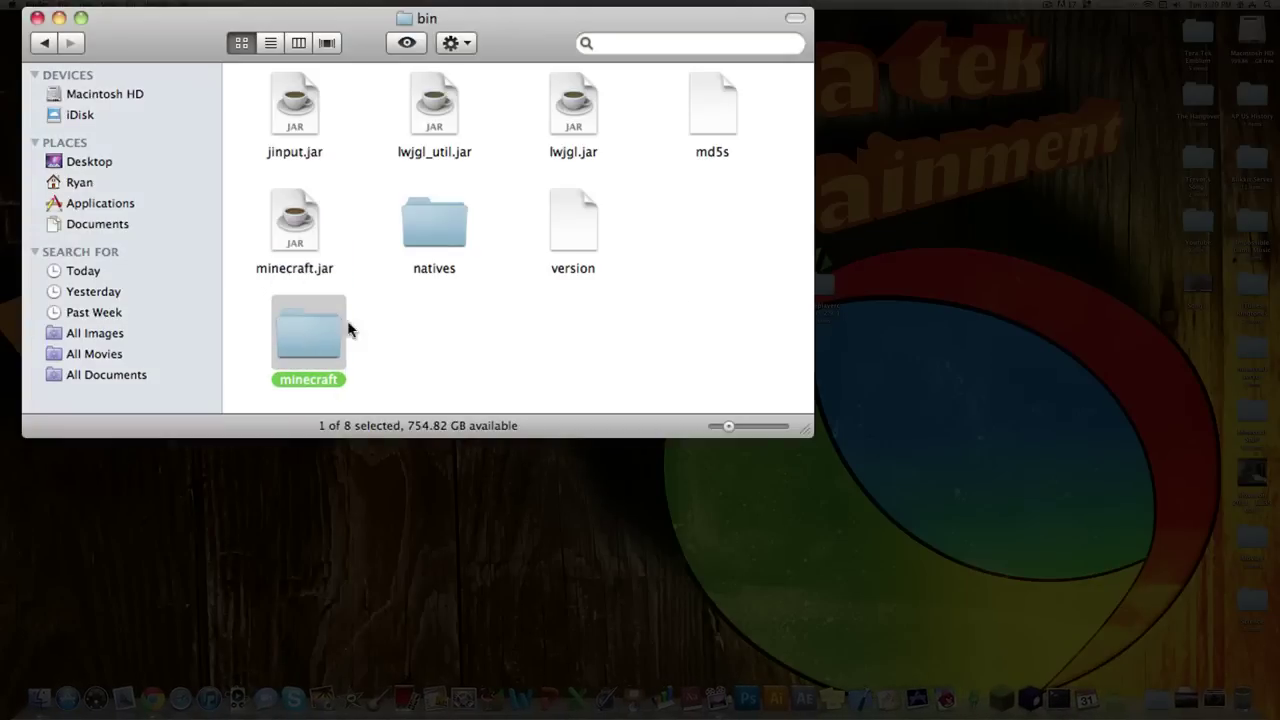
Move the original minecraft.jar out of the bin folder onto the desktop and put the extracted minecraft folder in its place.
{"action": "left_click", "coordinate": [296, 230]}
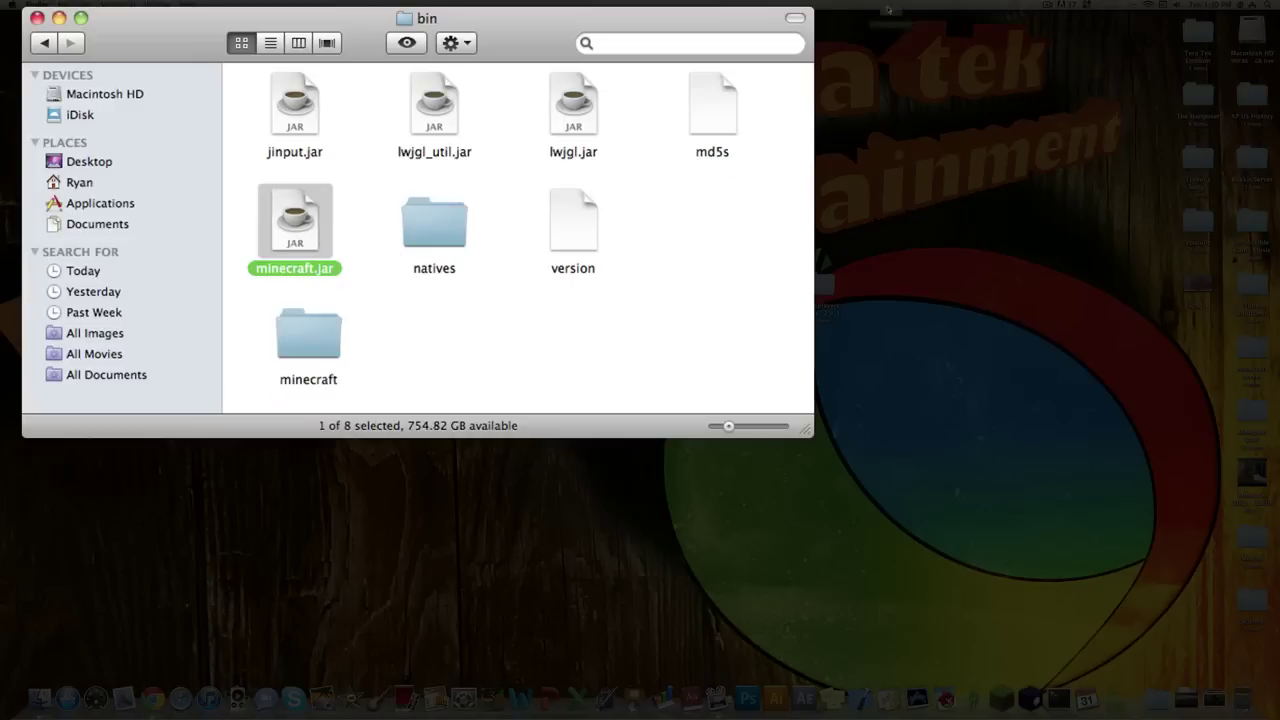
{"action": "key", "text": "super+BackSpace"}
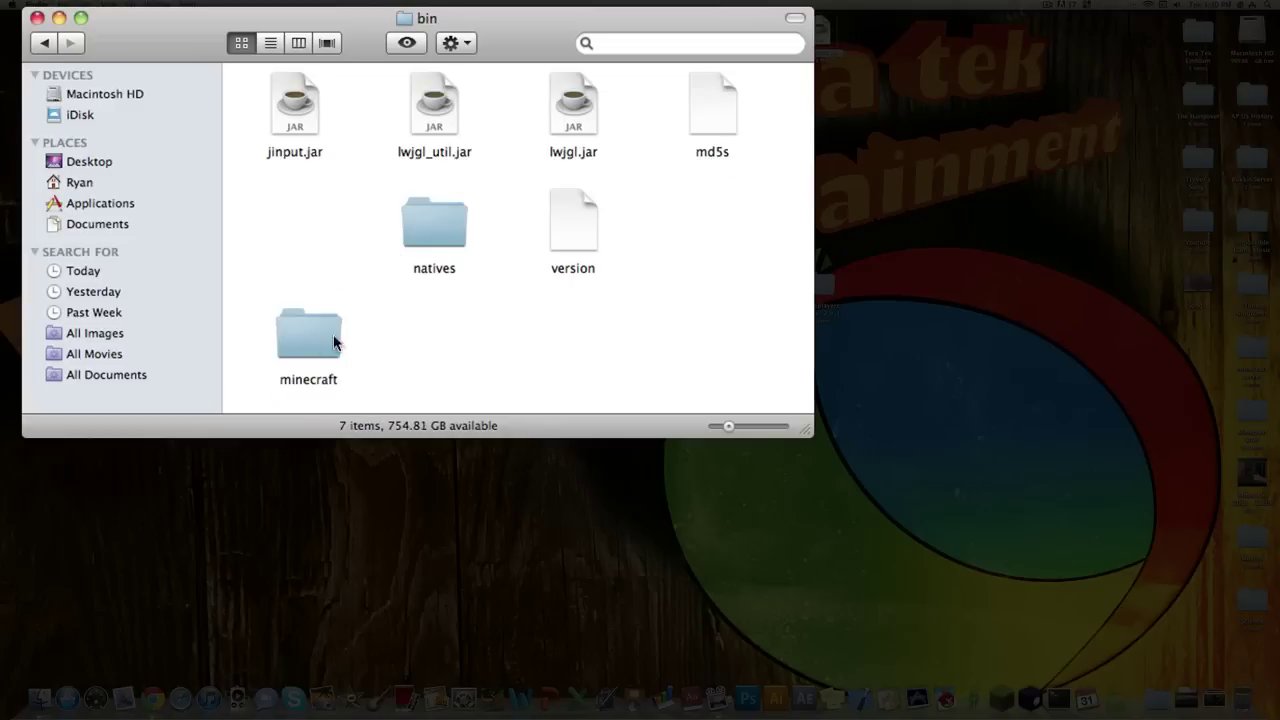
{"action": "left_click_drag", "start_coordinate": [305, 340], "coordinate": [305, 219]}
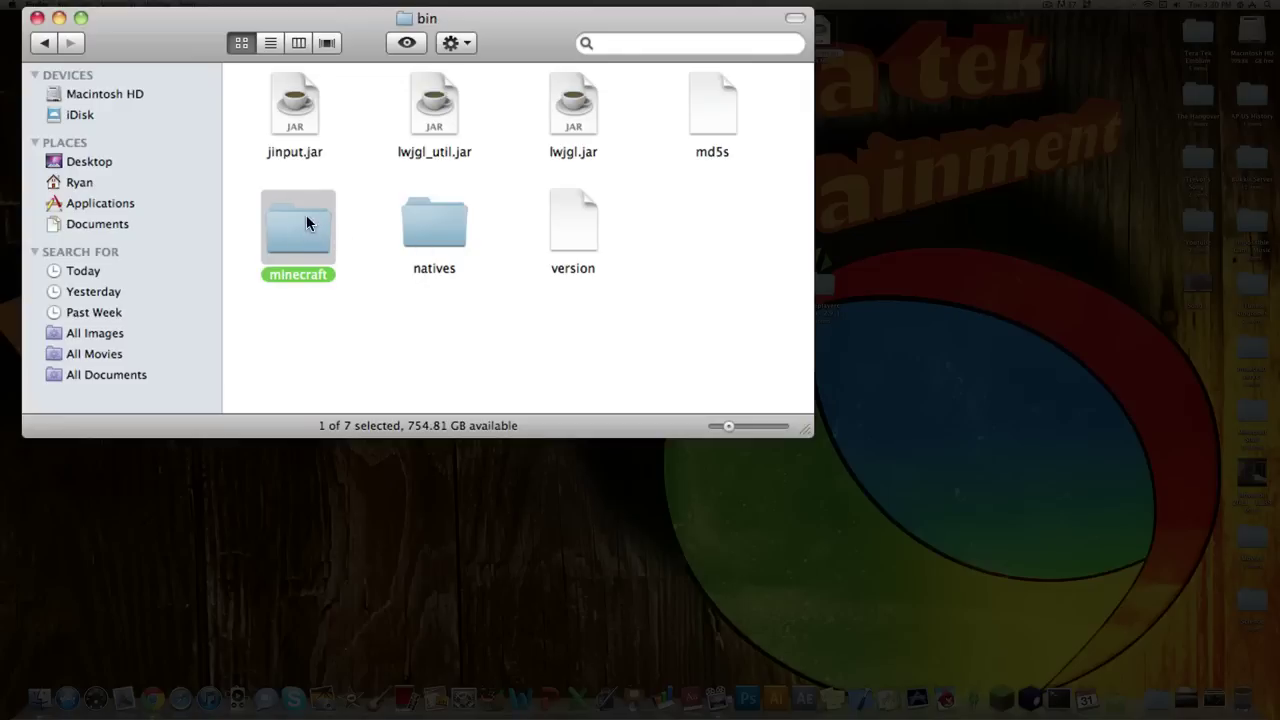
Rename the extracted minecraft folder as minecraft.jar through its info window, accepting the added extension, and close the info window.
{"action": "right_click", "coordinate": [305, 237]}
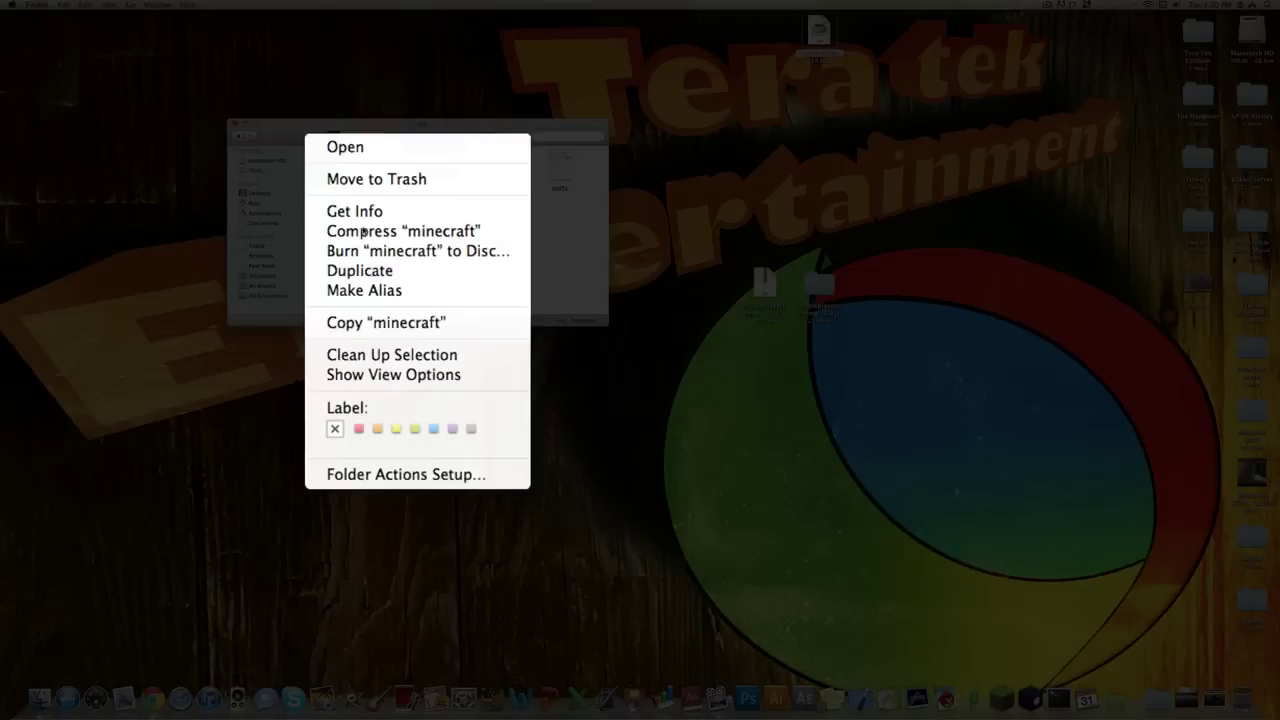
{"action": "left_click", "coordinate": [423, 211]}
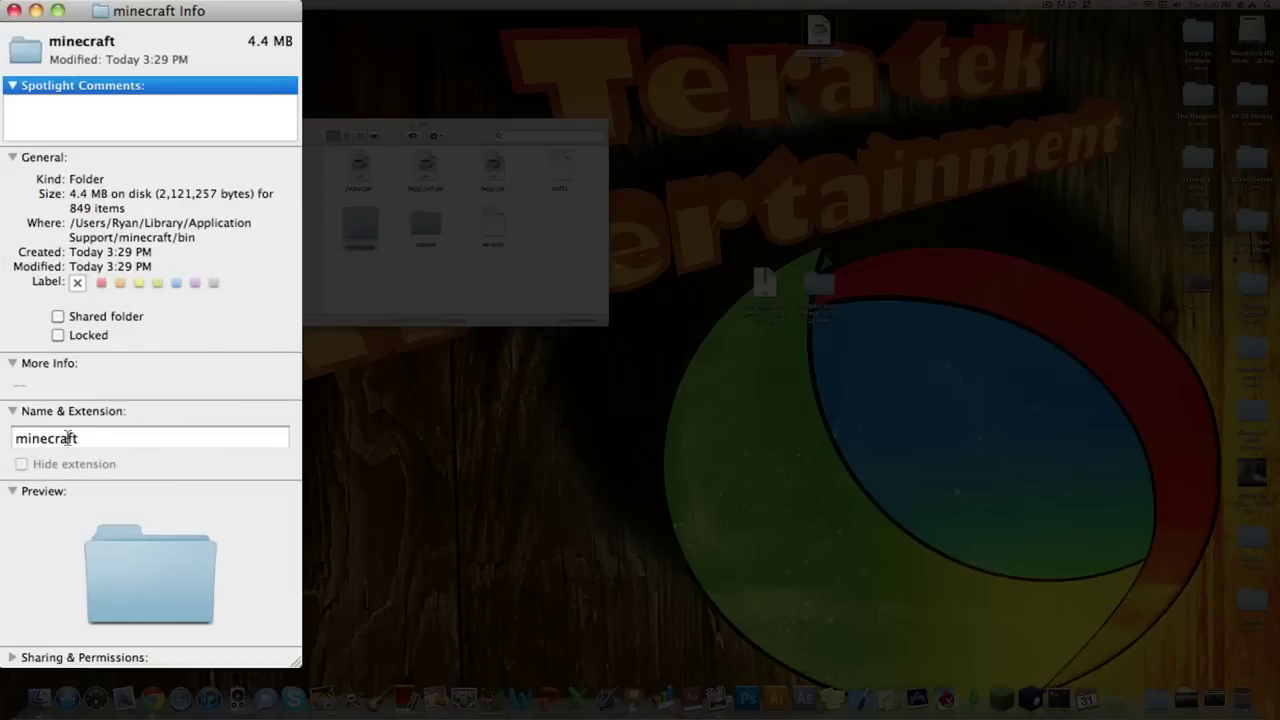
{"action": "left_click", "coordinate": [121, 440]}
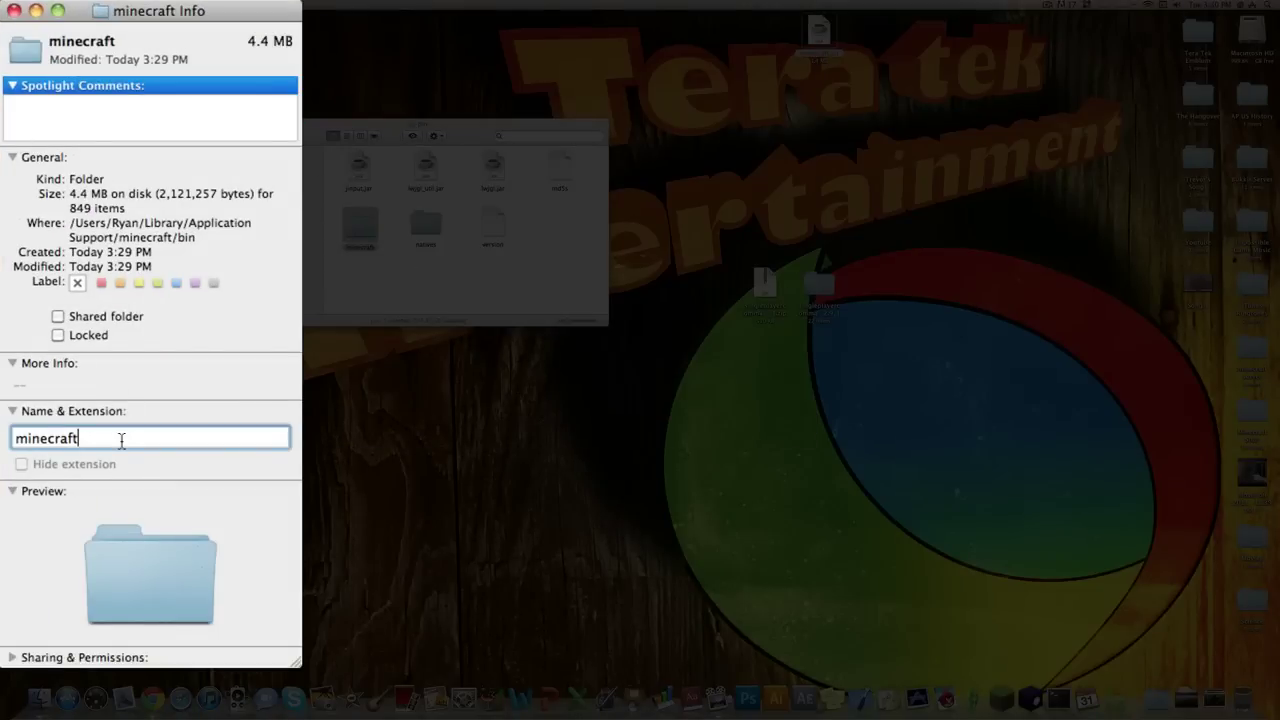
{"action": "type", "text": ".jar"}
{"action": "key", "text": "Return"}
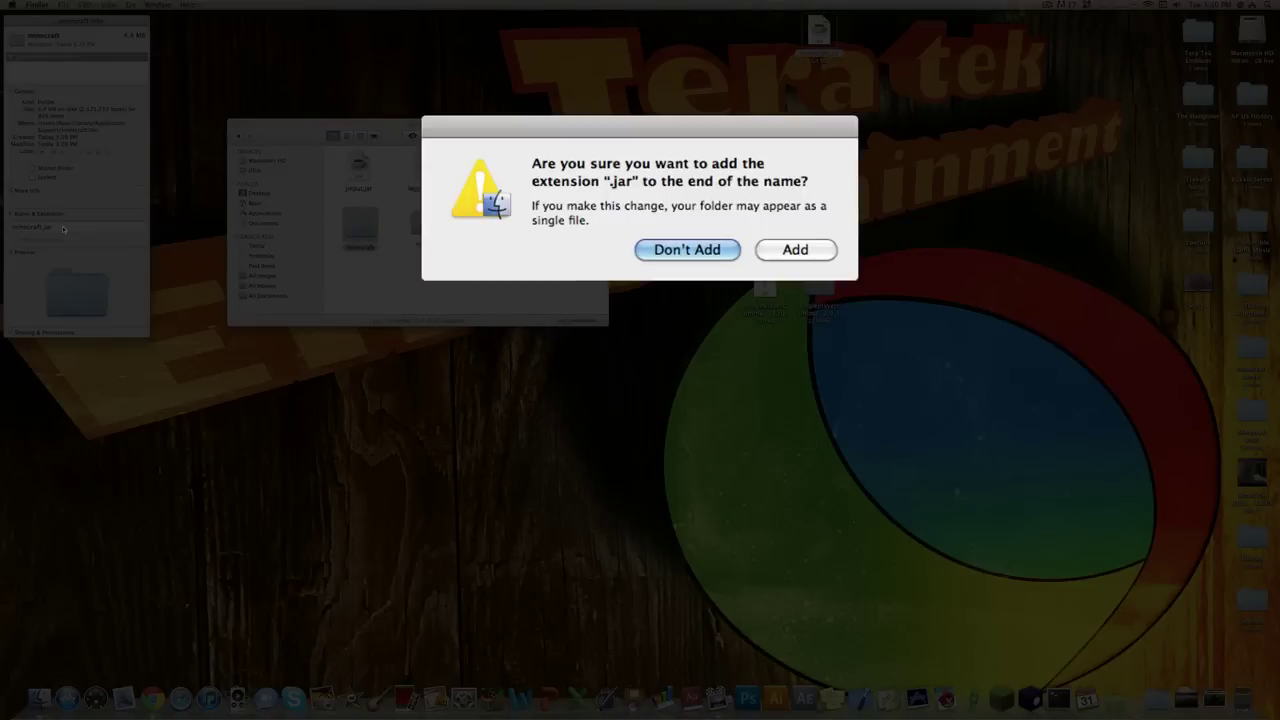
{"action": "left_click", "coordinate": [796, 250]}
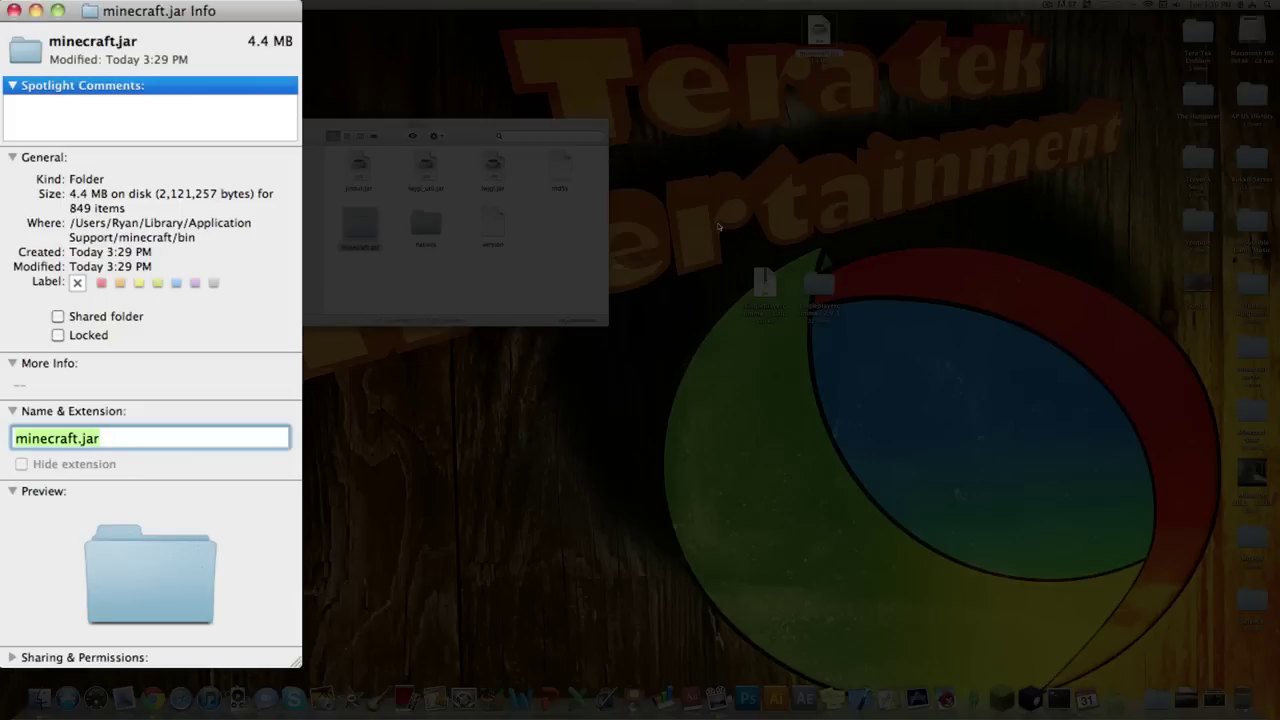
{"action": "left_click", "coordinate": [14, 10]}
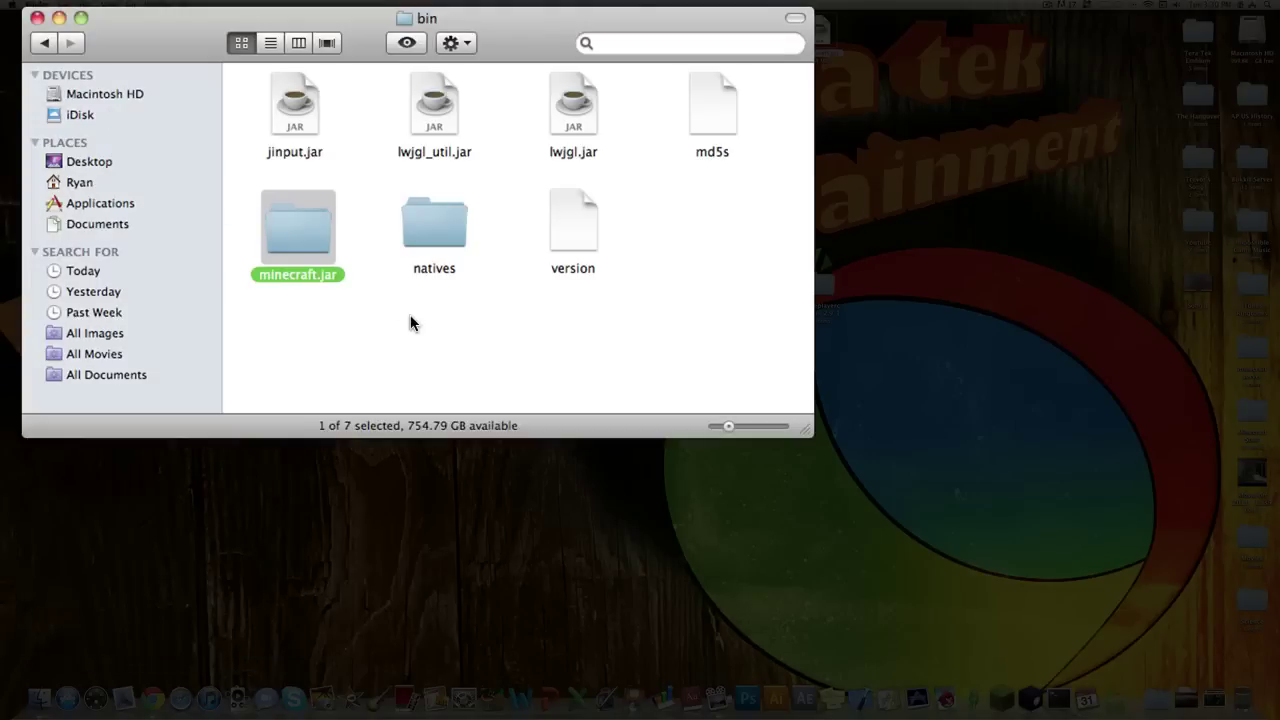
Open the META-INF folder inside the minecraft.jar folder.
{"action": "double_click", "coordinate": [297, 232]}
{"action": "scroll", "coordinate": [391, 208], "scroll_direction": "down", "scroll_amount": 15}
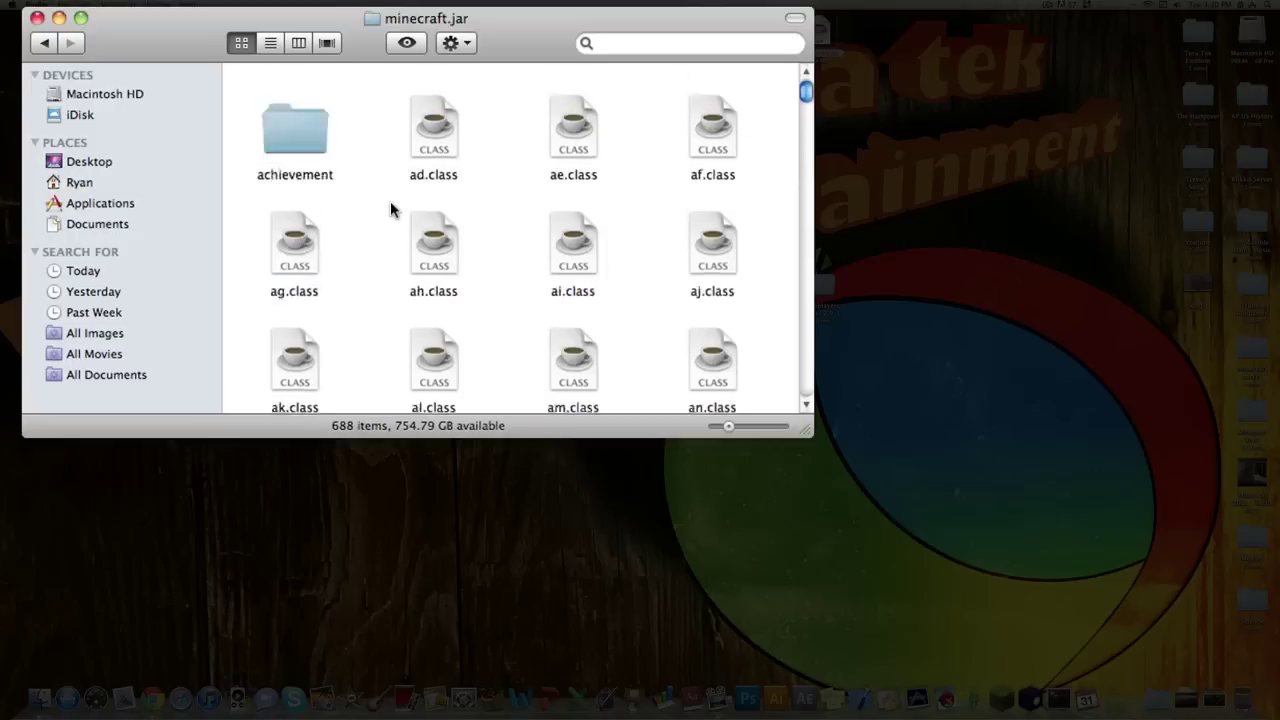
{"action": "scroll", "coordinate": [391, 208], "scroll_direction": "down", "scroll_amount": 20}
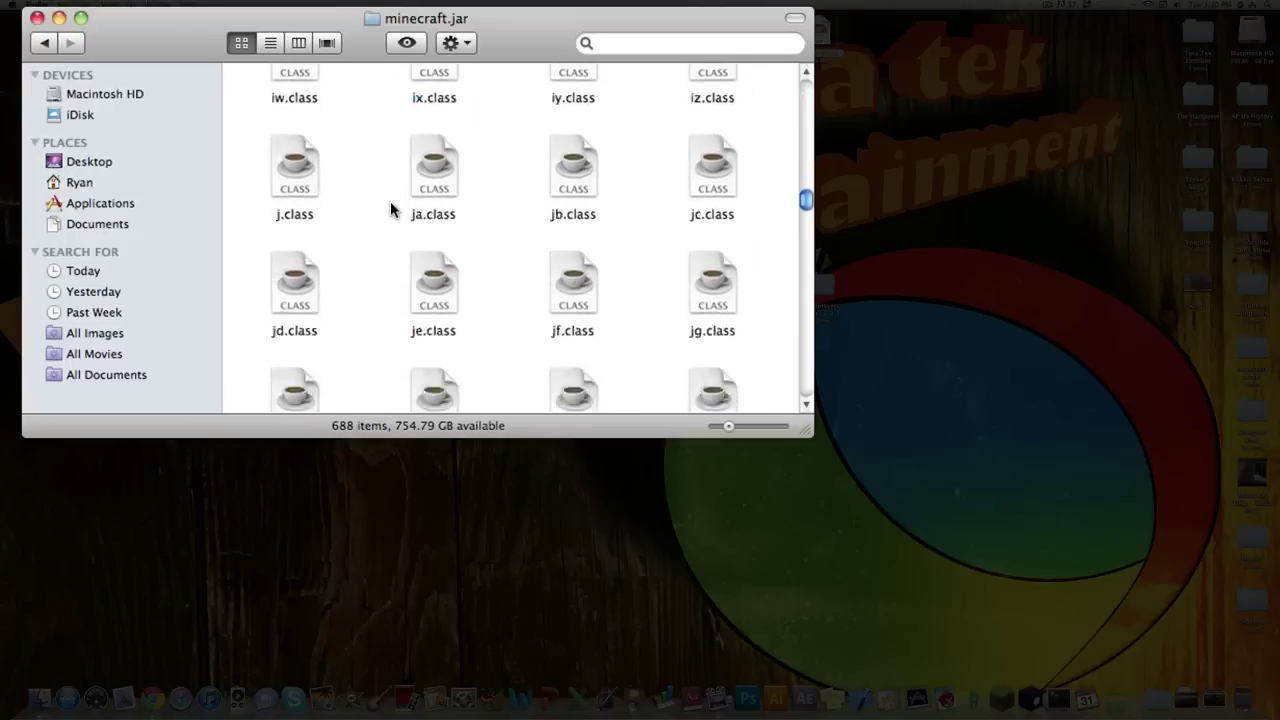
{"action": "scroll", "coordinate": [391, 208], "scroll_direction": "down", "scroll_amount": 20}
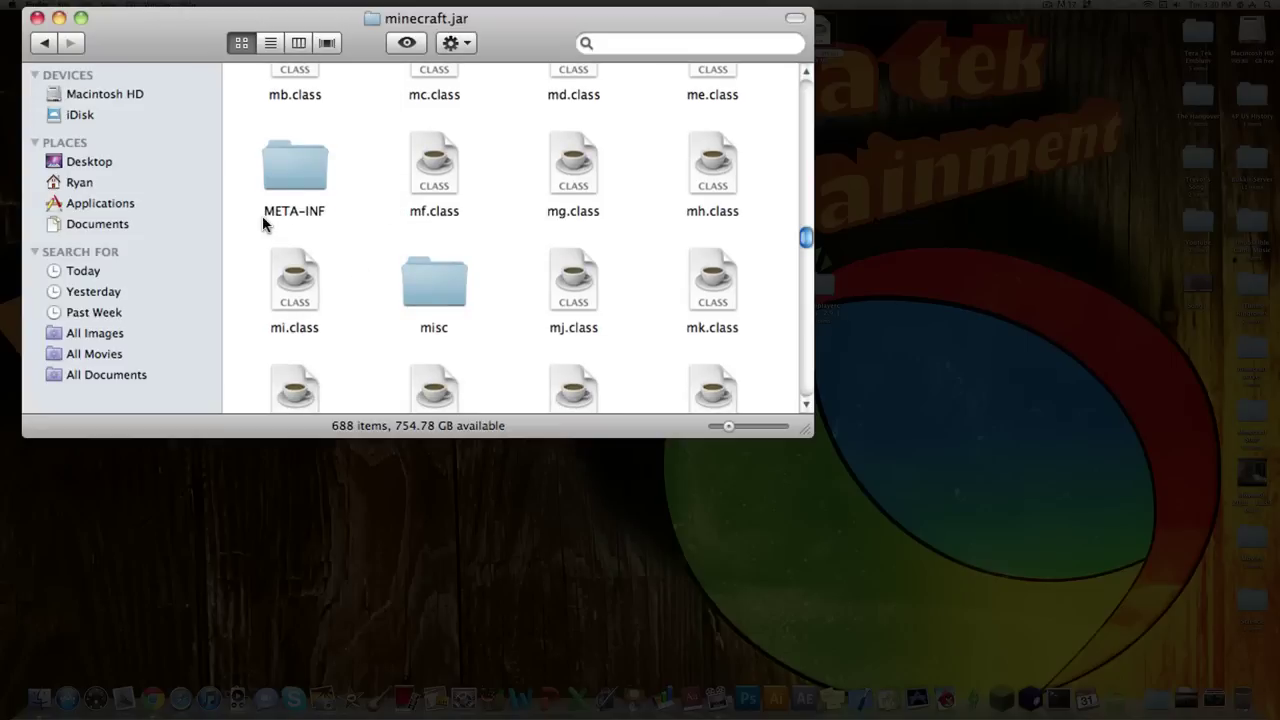
{"action": "double_click", "coordinate": [285, 167]}
Delete all files inside the META-INF folder and return to the minecraft.jar folder.
{"action": "left_click", "coordinate": [318, 105]}
{"action": "key", "text": "space"}
{"action": "key", "text": "super+a"}
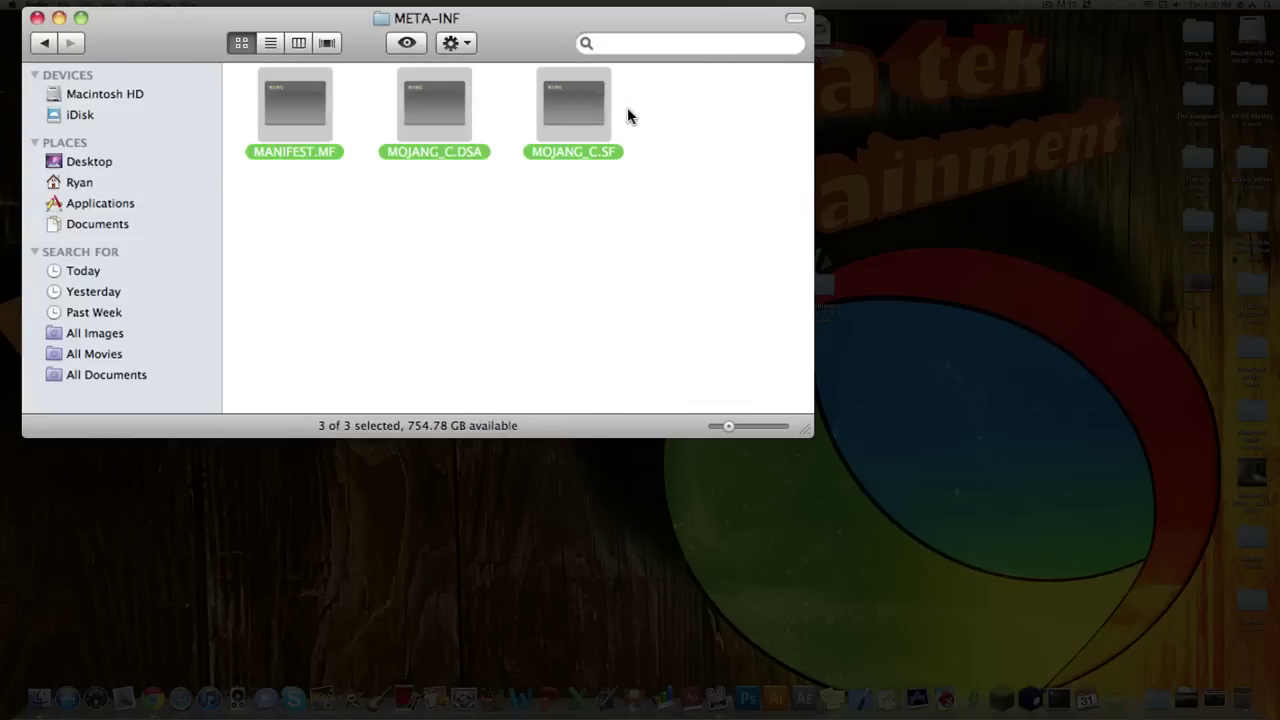
{"action": "left_click_drag", "start_coordinate": [576, 112], "coordinate": [1245, 697]}
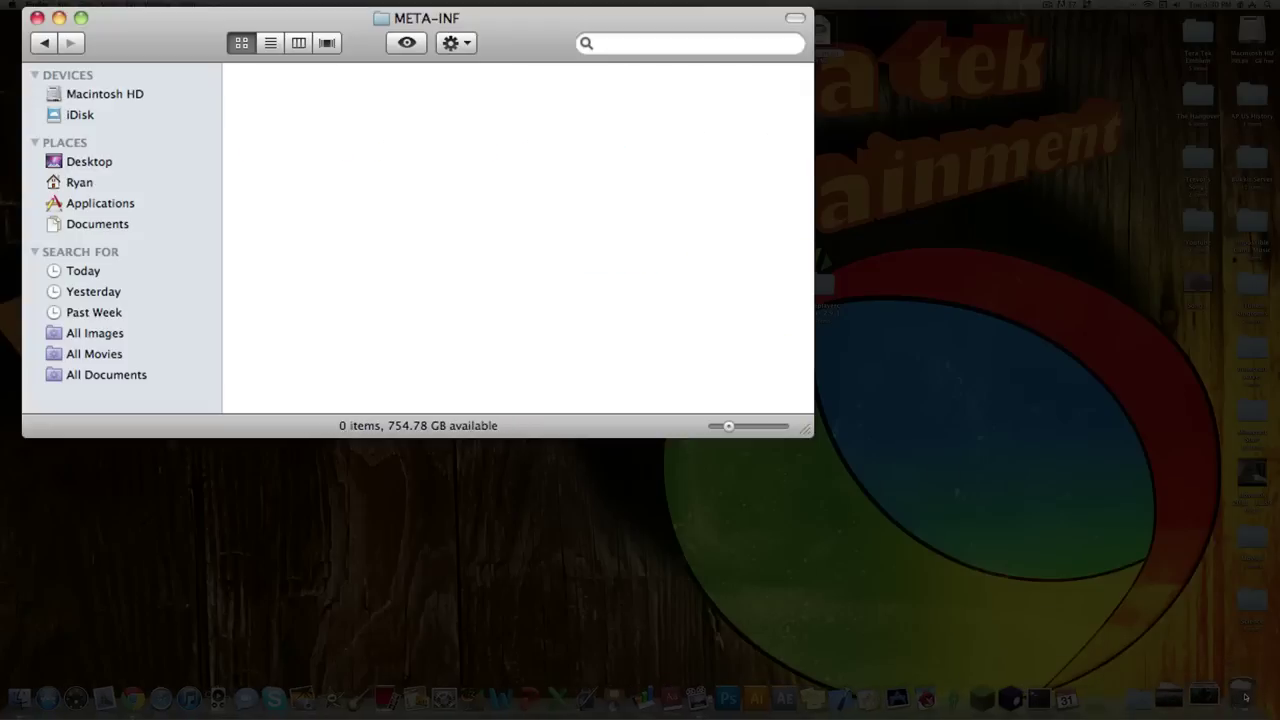
{"action": "left_click", "coordinate": [44, 43]}
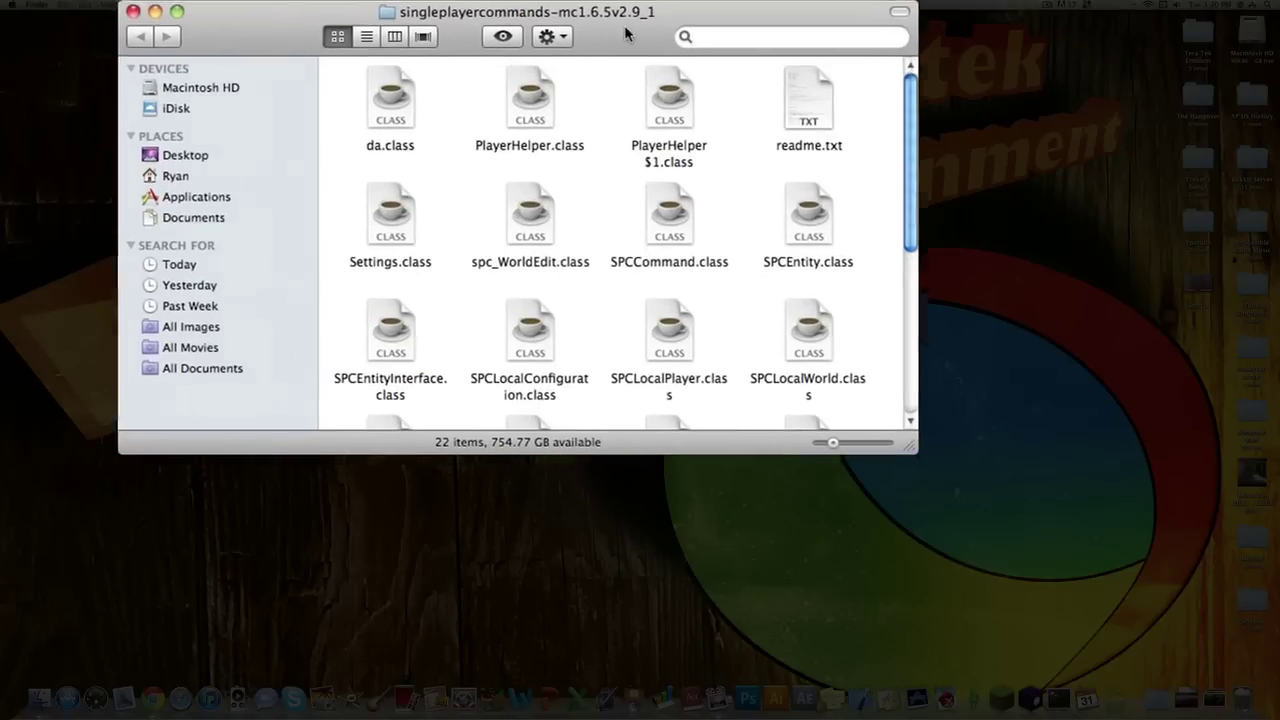
Copy every file except WorldEdit.jar and readme.txt from the singleplayercommands-mc1.6.5v2.9_1 folder into the minecraft.jar folder, replacing the existing da.class.
{"action": "left_click_drag", "start_coordinate": [624, 25], "coordinate": [922, 27]}
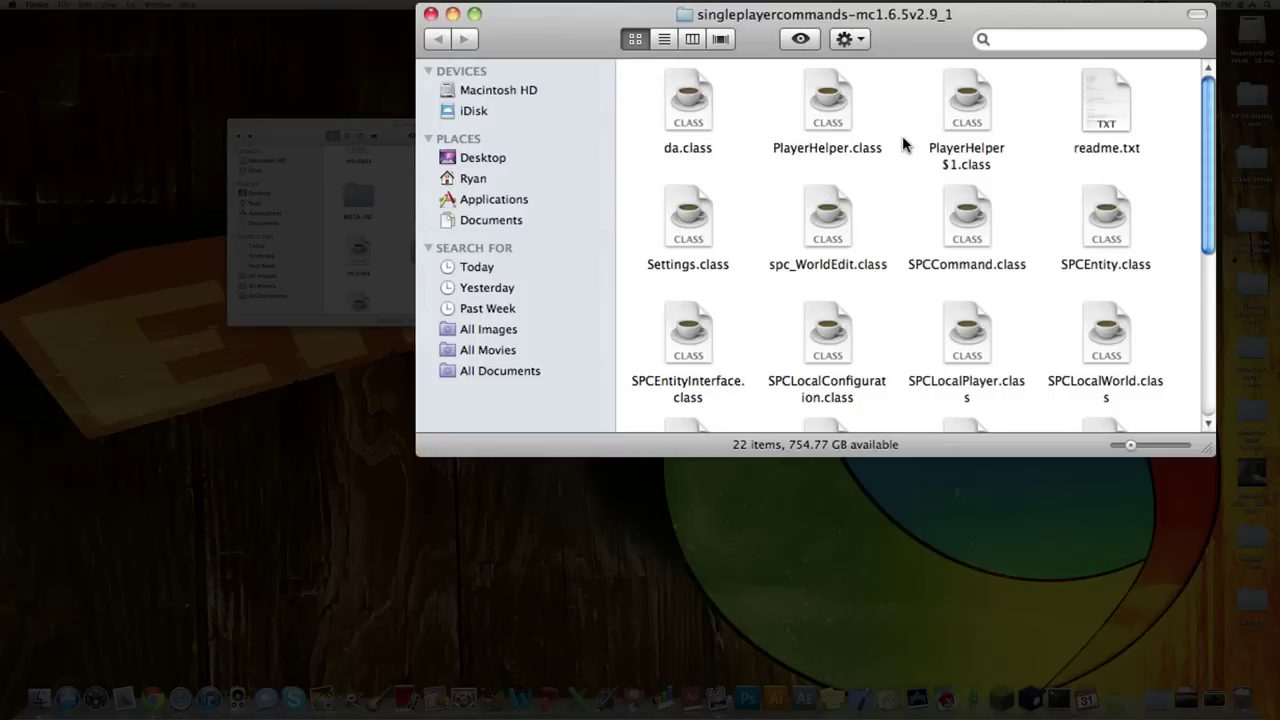
{"action": "scroll", "coordinate": [902, 140], "scroll_direction": "down", "scroll_amount": 5}
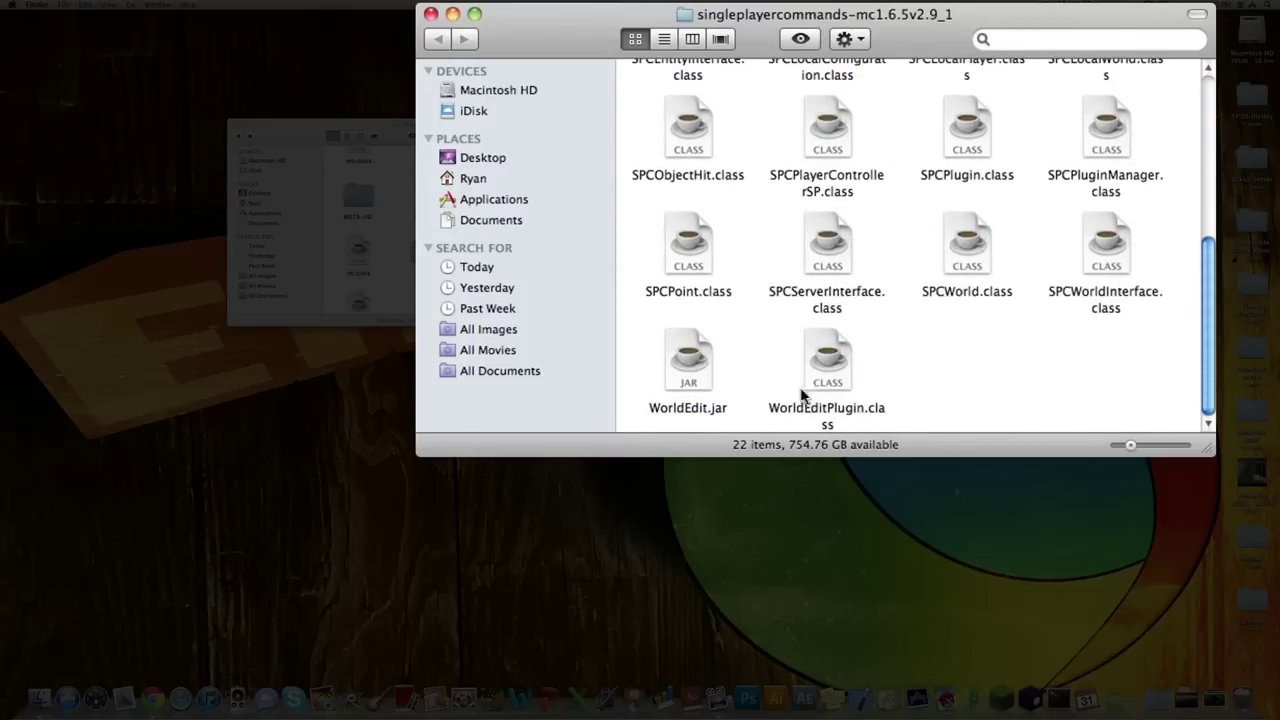
{"action": "scroll", "coordinate": [1003, 390], "scroll_direction": "up", "scroll_amount": 5}
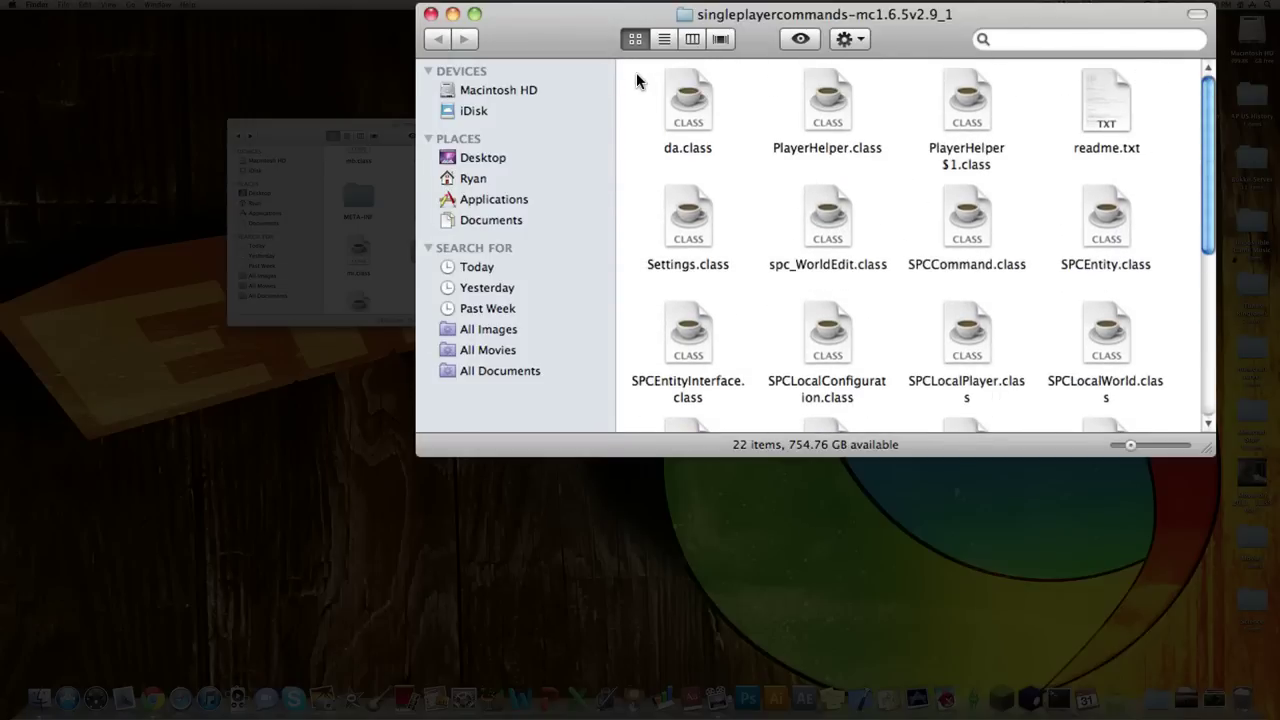
{"action": "left_click_drag", "start_coordinate": [636, 80], "coordinate": [1092, 452]}
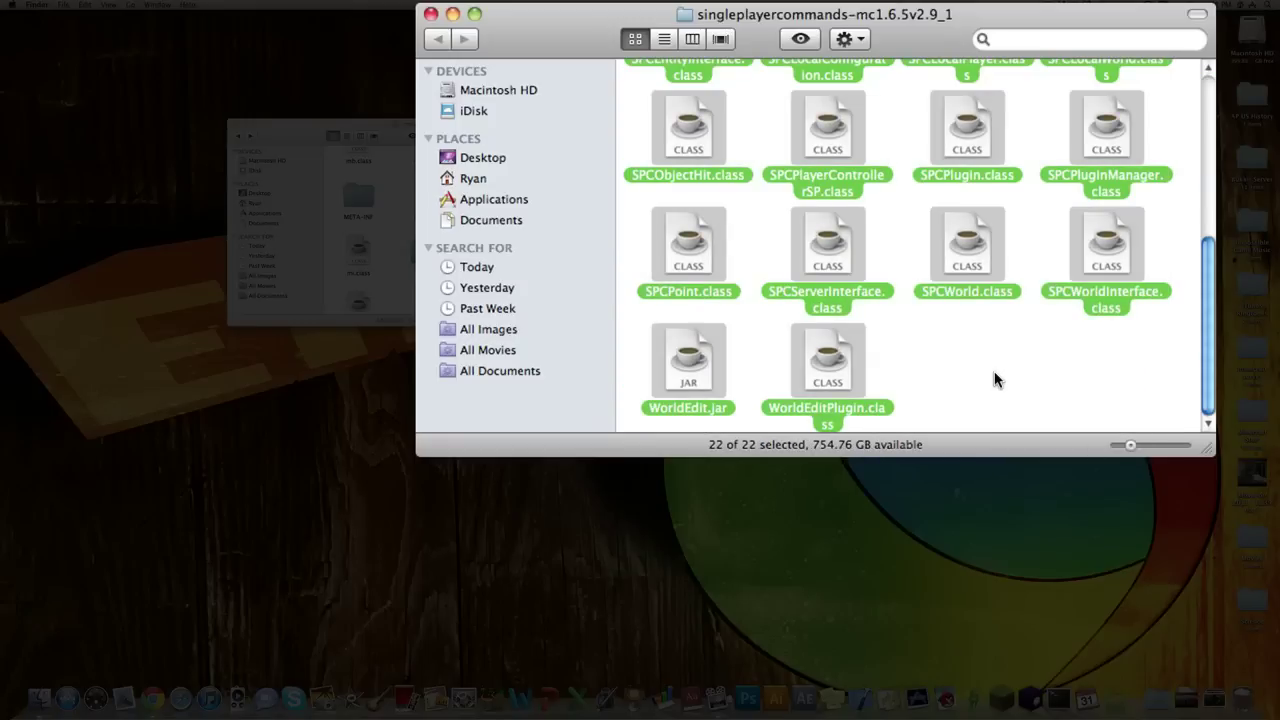
{"action": "left_click", "coordinate": [684, 363], "text": "super"}
{"action": "scroll", "coordinate": [1043, 388], "scroll_direction": "up", "scroll_amount": 3}
{"action": "scroll", "coordinate": [1043, 388], "scroll_direction": "up", "scroll_amount": 3}
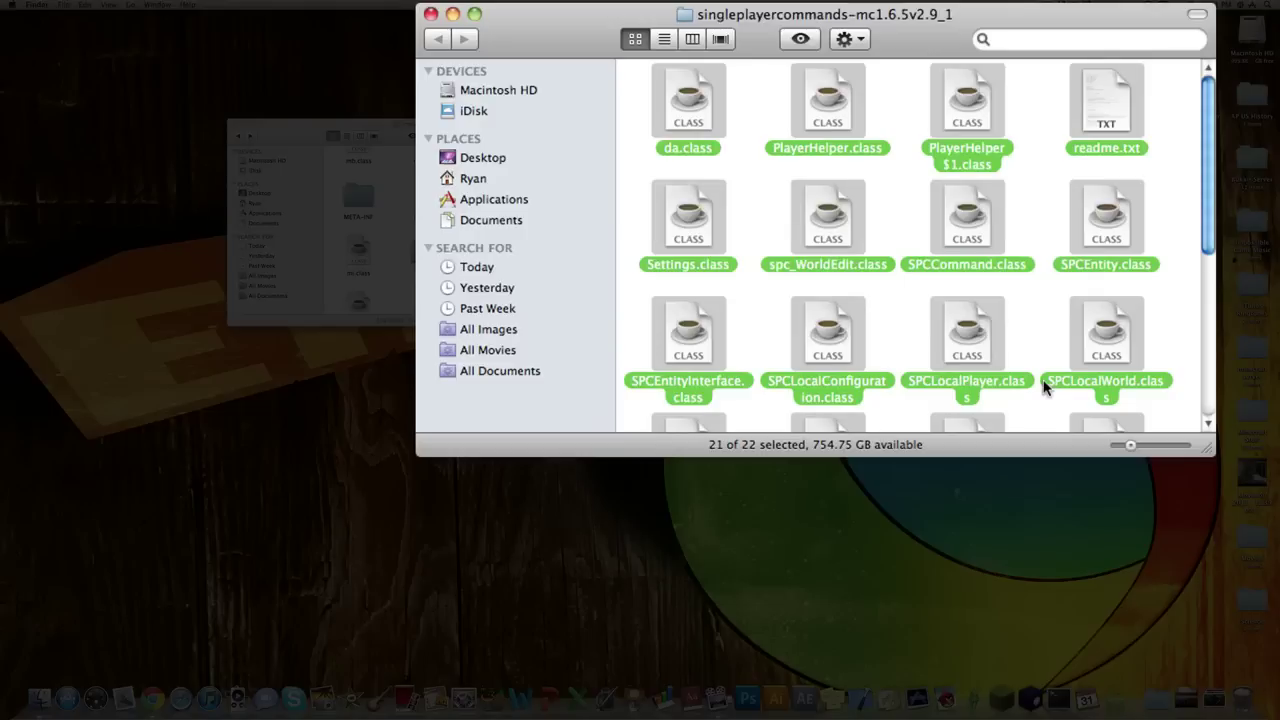
{"action": "left_click", "coordinate": [1108, 118], "text": "super"}
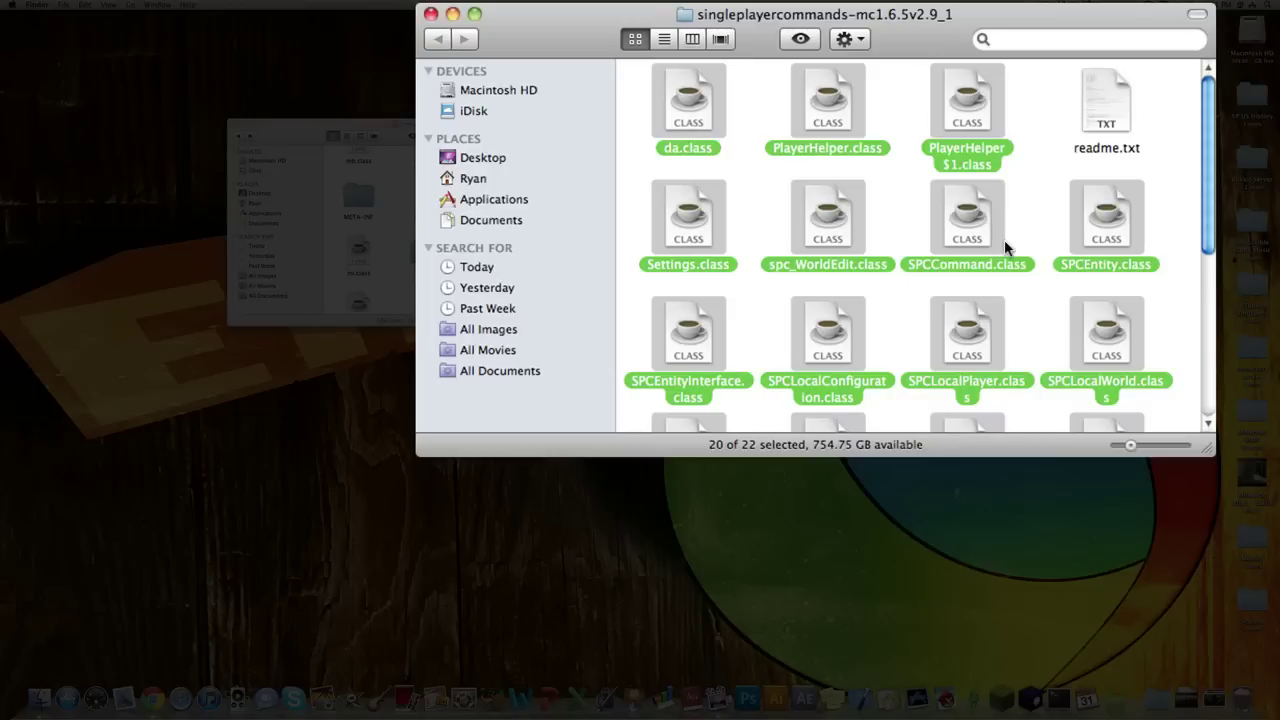
{"action": "left_click", "coordinate": [533, 198]}
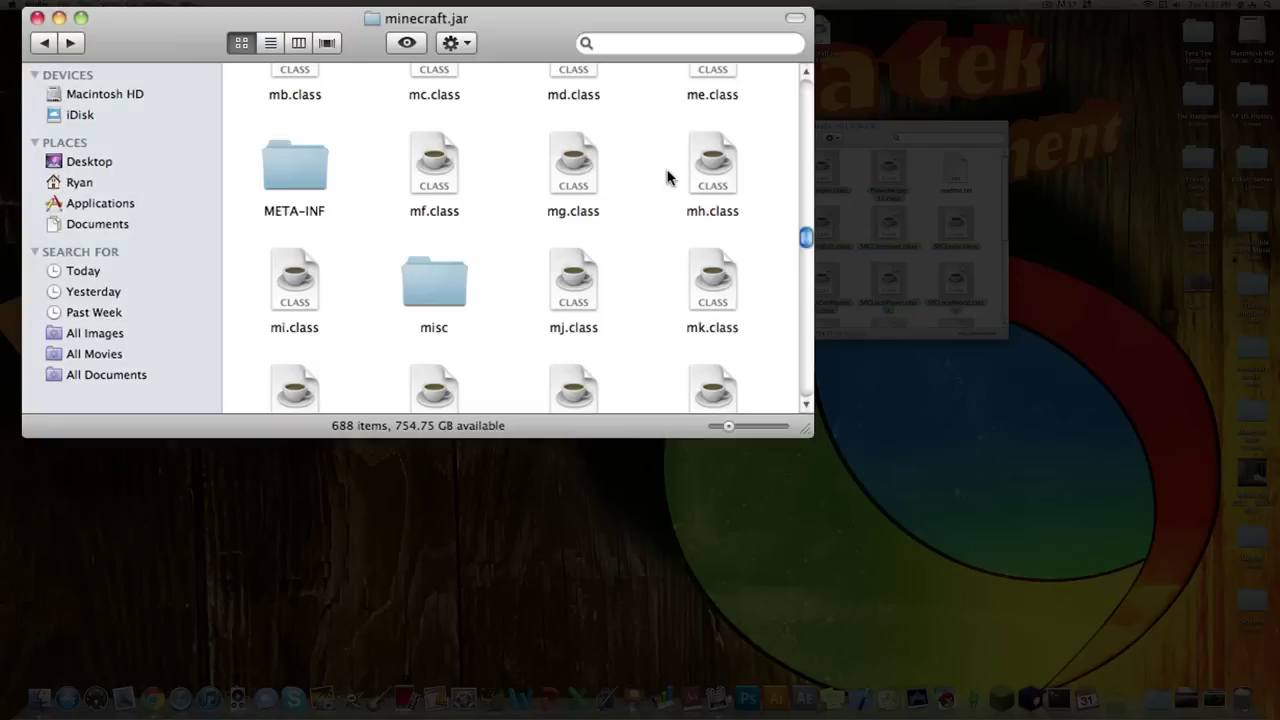
{"action": "key", "text": "super+v"}
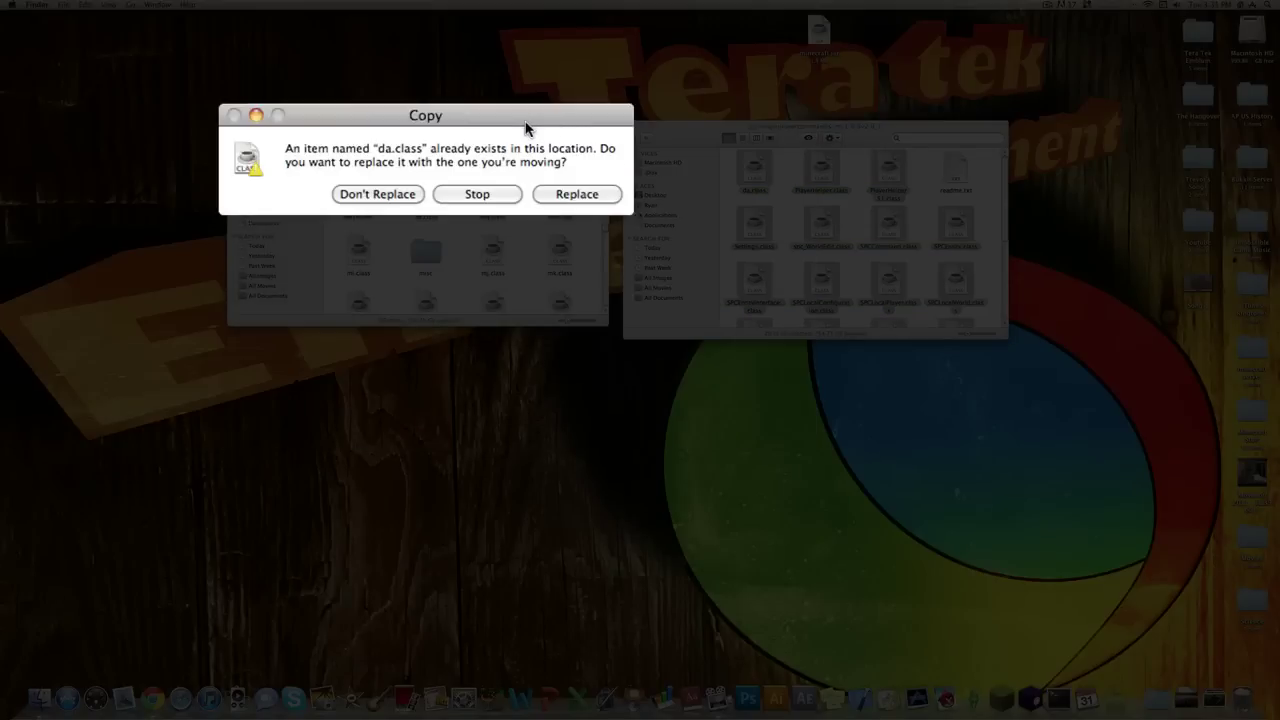
{"action": "left_click", "coordinate": [572, 195]}
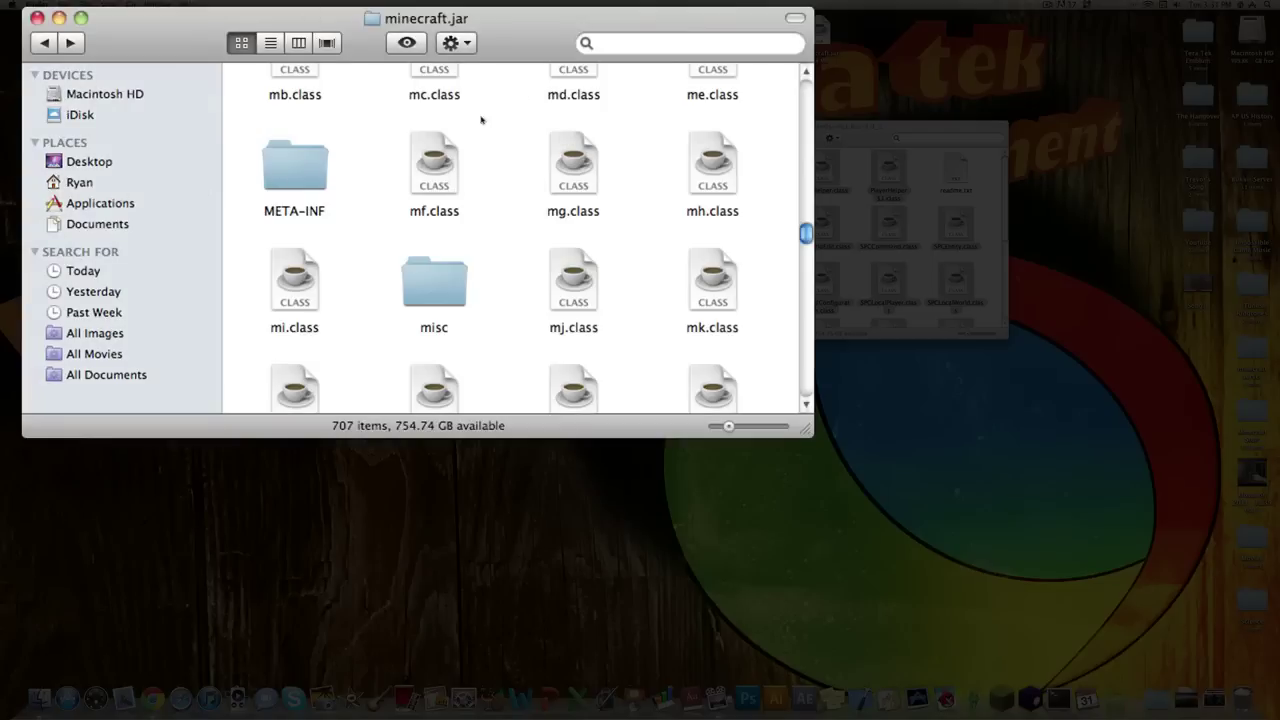
Copy WorldEdit.jar from the mod folder into the bin folder beside minecraft.jar, and close the folder windows.
{"action": "left_click", "coordinate": [46, 42]}
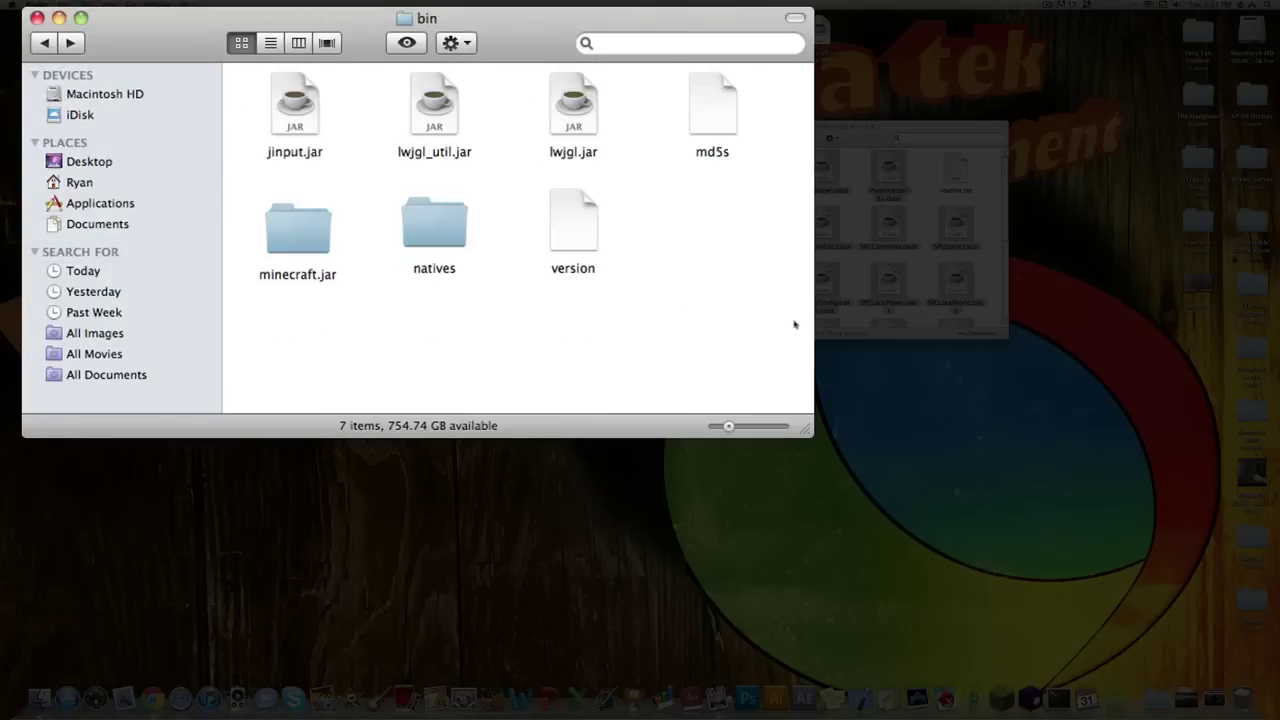
{"action": "left_click", "coordinate": [795, 228]}
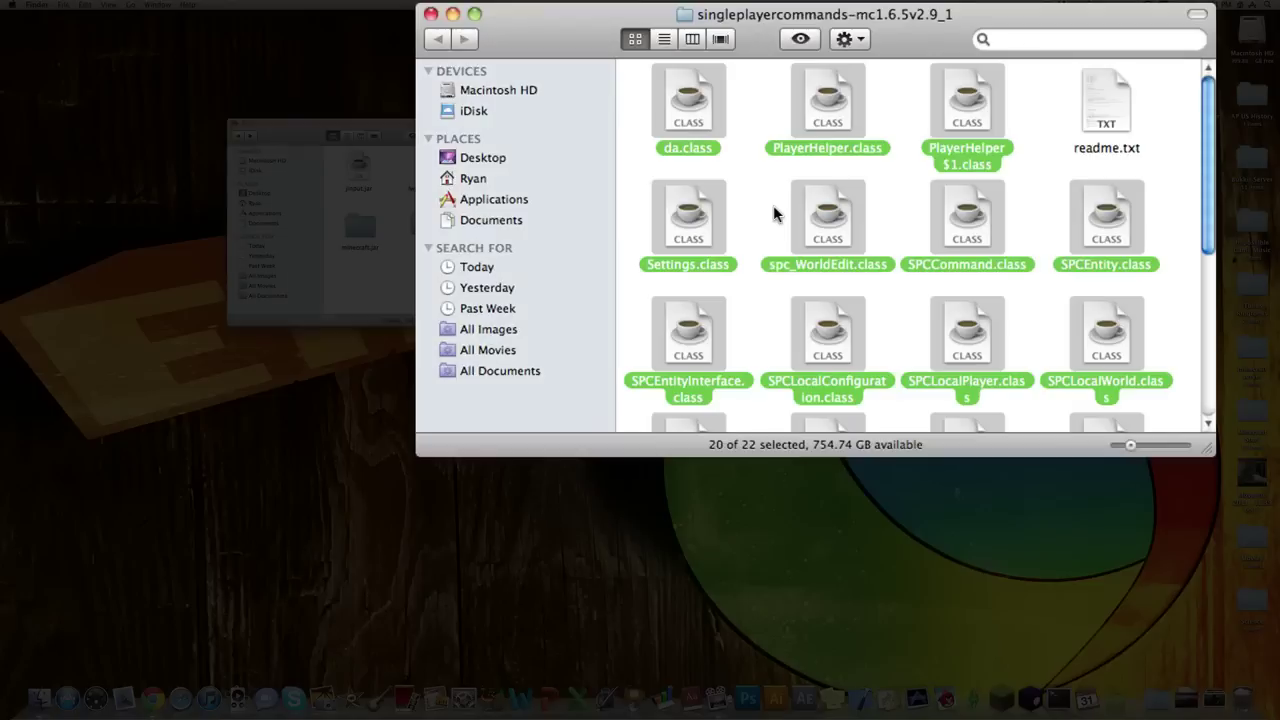
{"action": "left_click", "coordinate": [765, 202]}
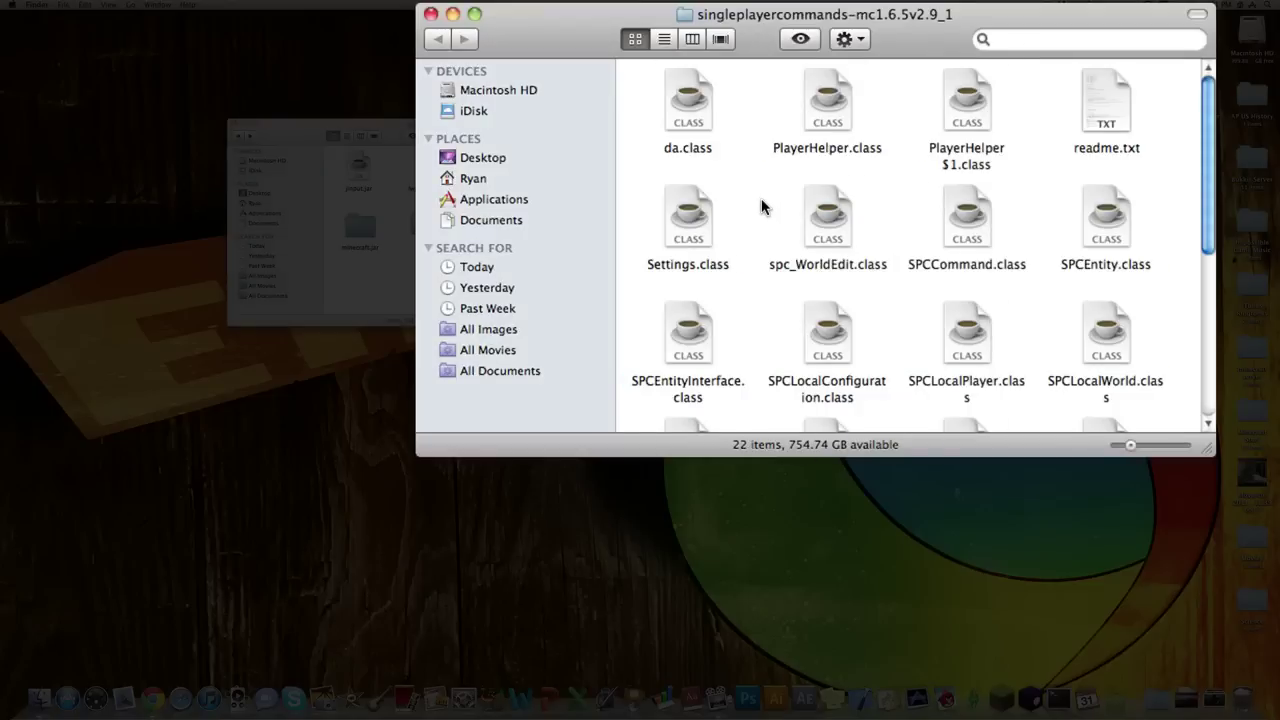
{"action": "scroll", "coordinate": [762, 198], "scroll_direction": "down", "scroll_amount": 5}
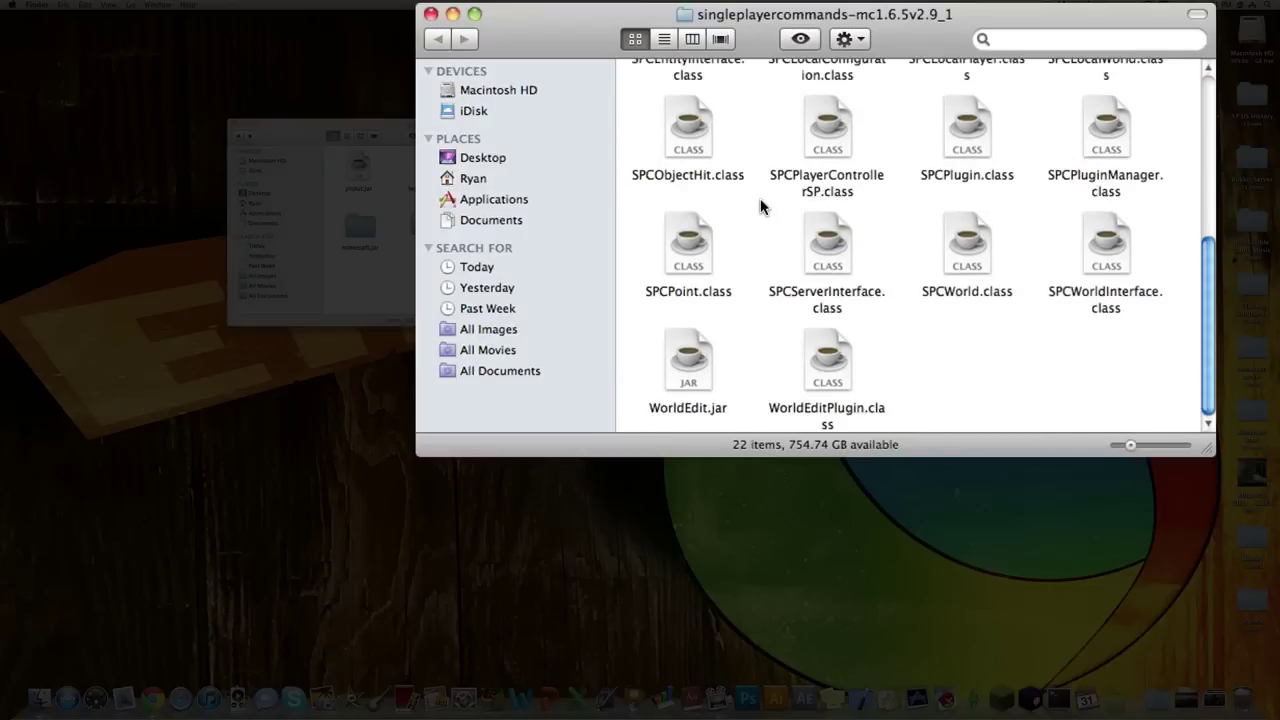
{"action": "left_click", "coordinate": [688, 370]}
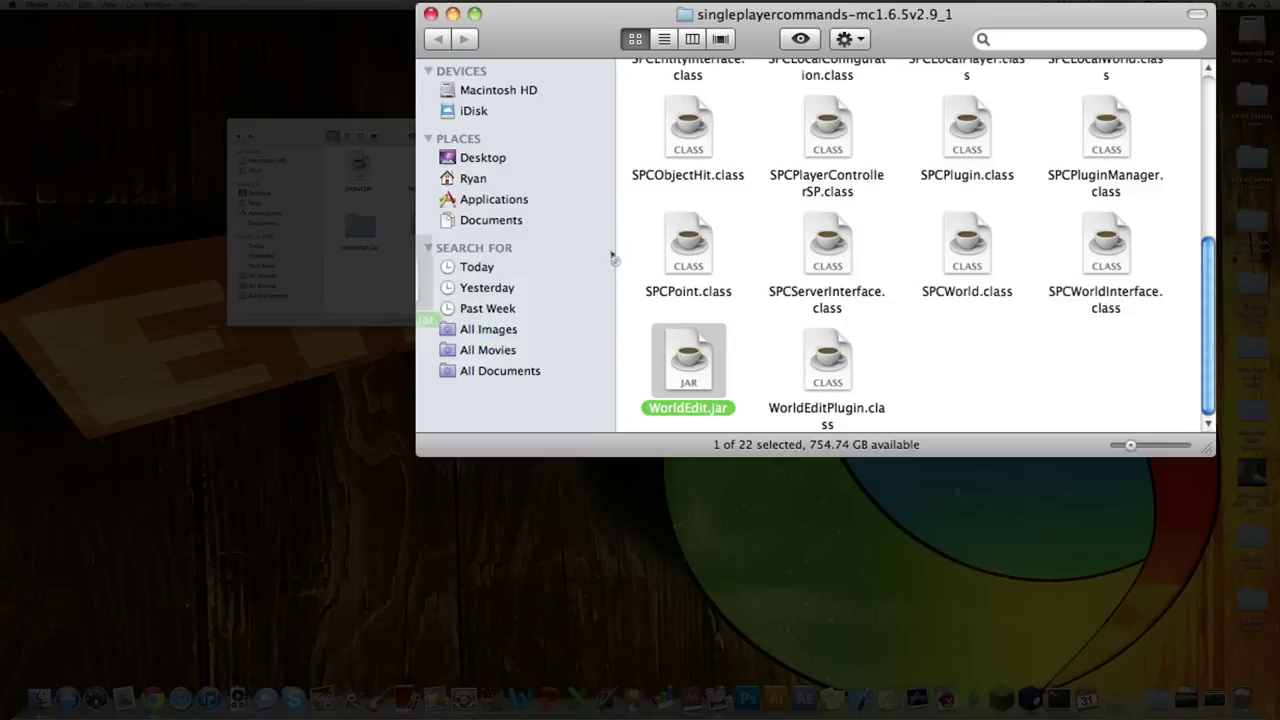
{"action": "key", "text": "super+BackSpace"}
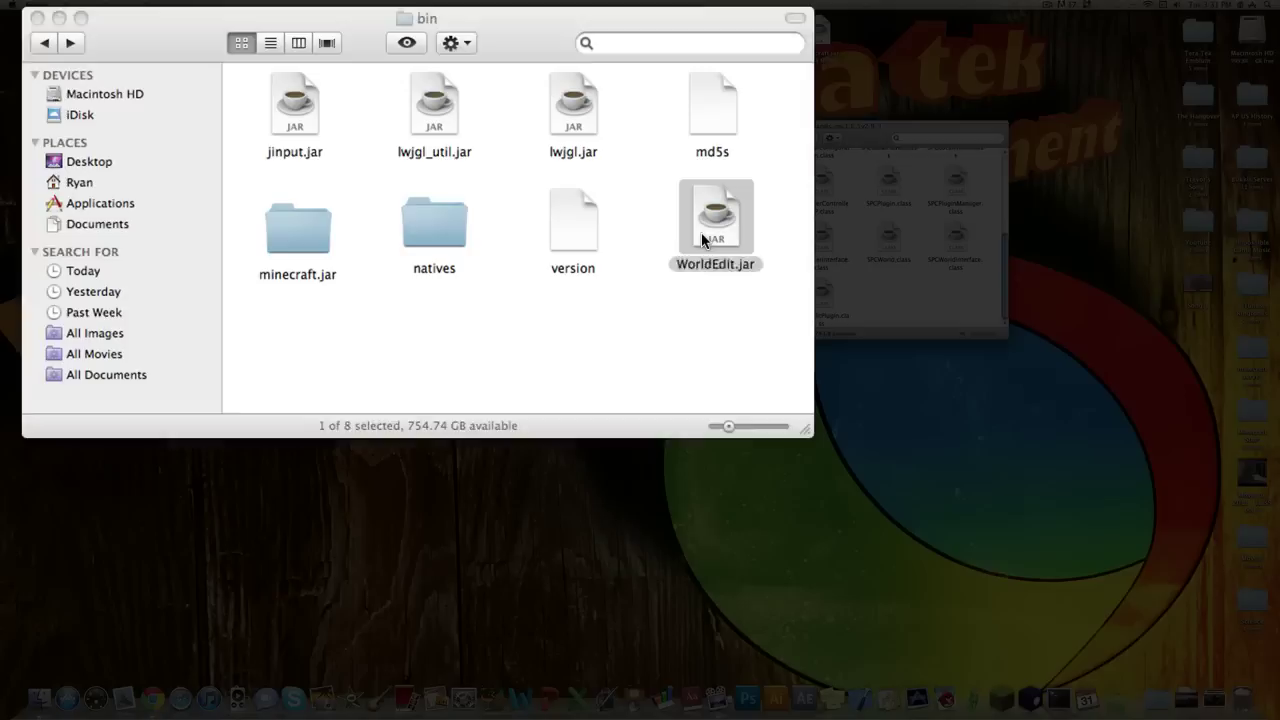
{"action": "left_click", "coordinate": [729, 252]}
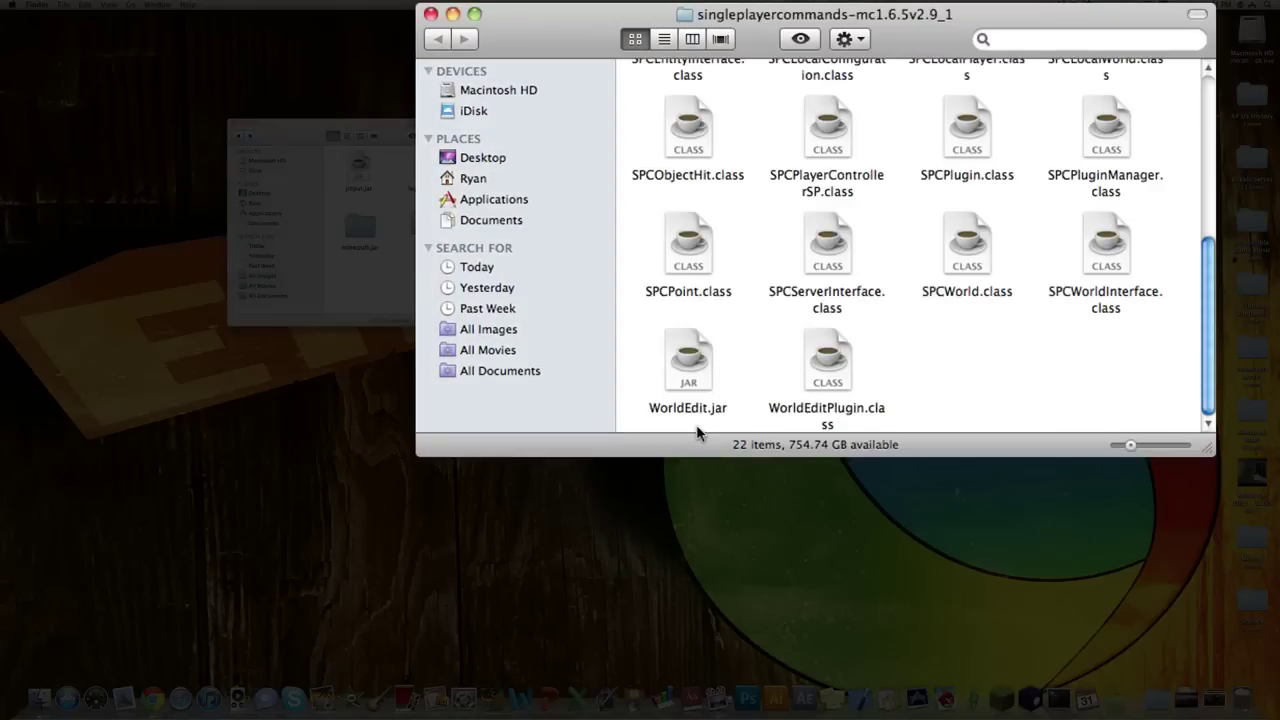
{"action": "right_click", "coordinate": [423, 229]}
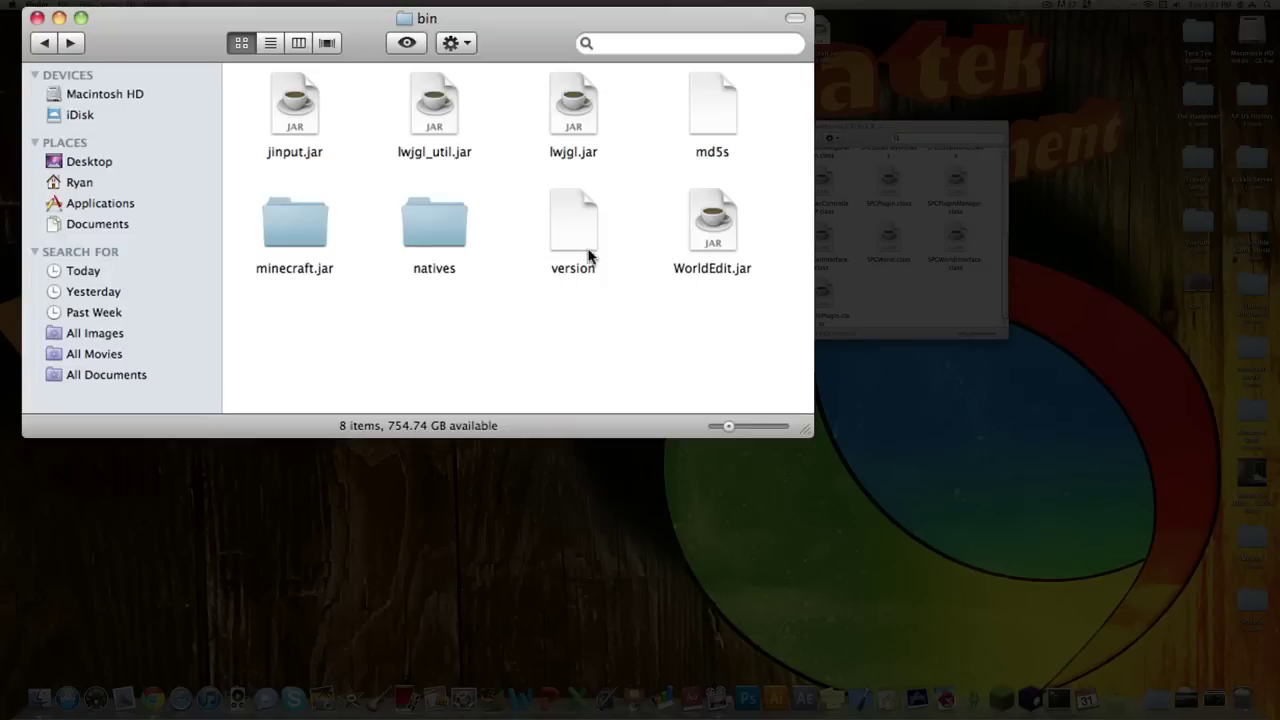
{"action": "left_click", "coordinate": [36, 18]}
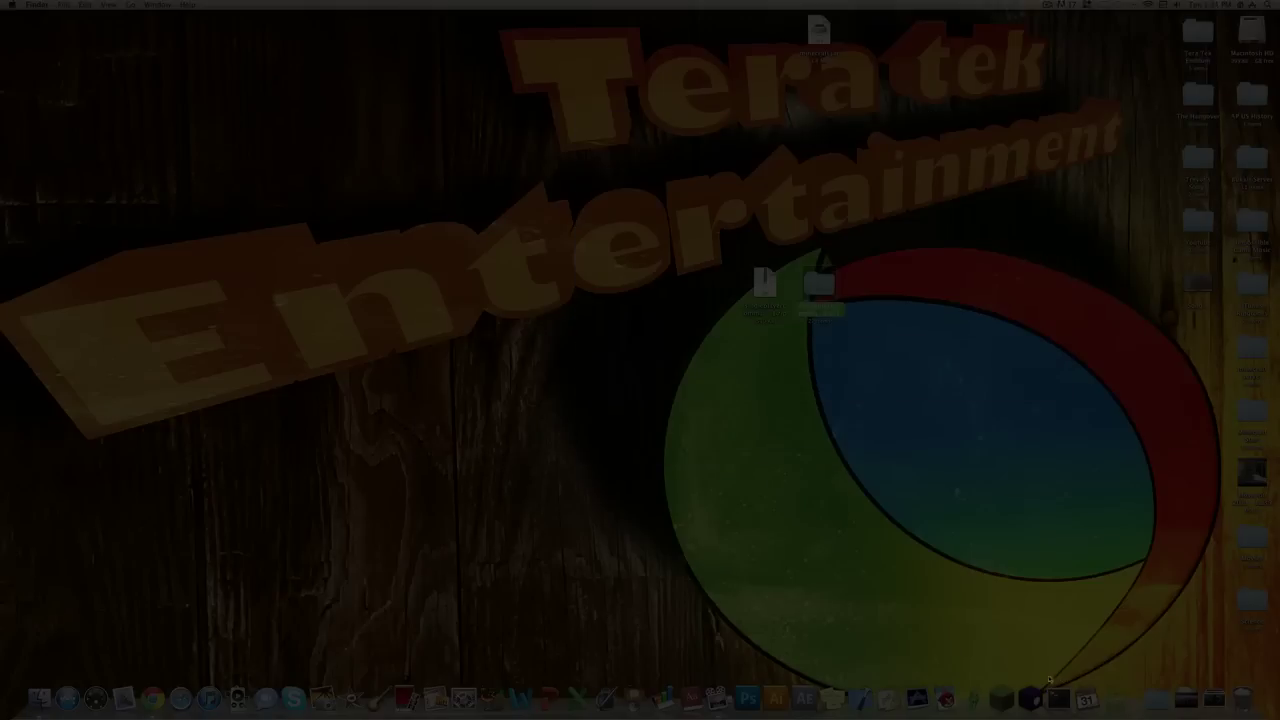
Launch Minecraft and log in with the remembered account, shifting the game window slightly while it loads.
{"action": "left_click", "coordinate": [1001, 698]}
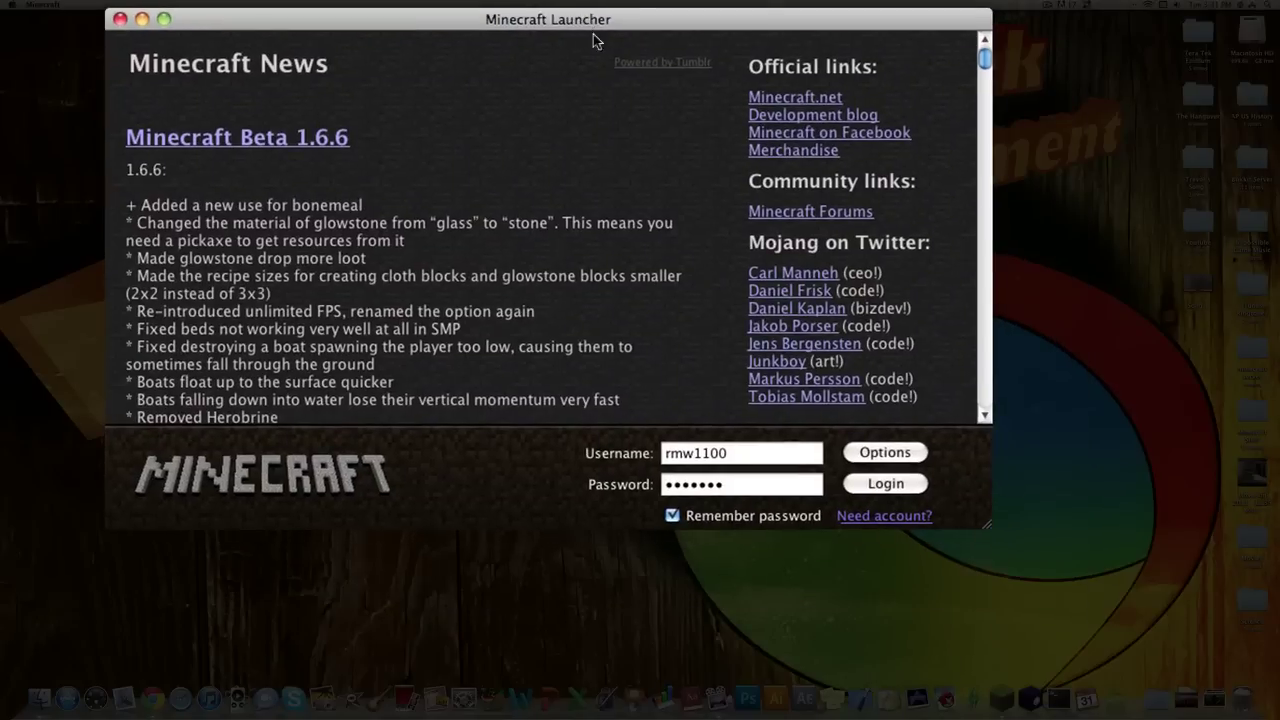
{"action": "left_click", "coordinate": [895, 483]}
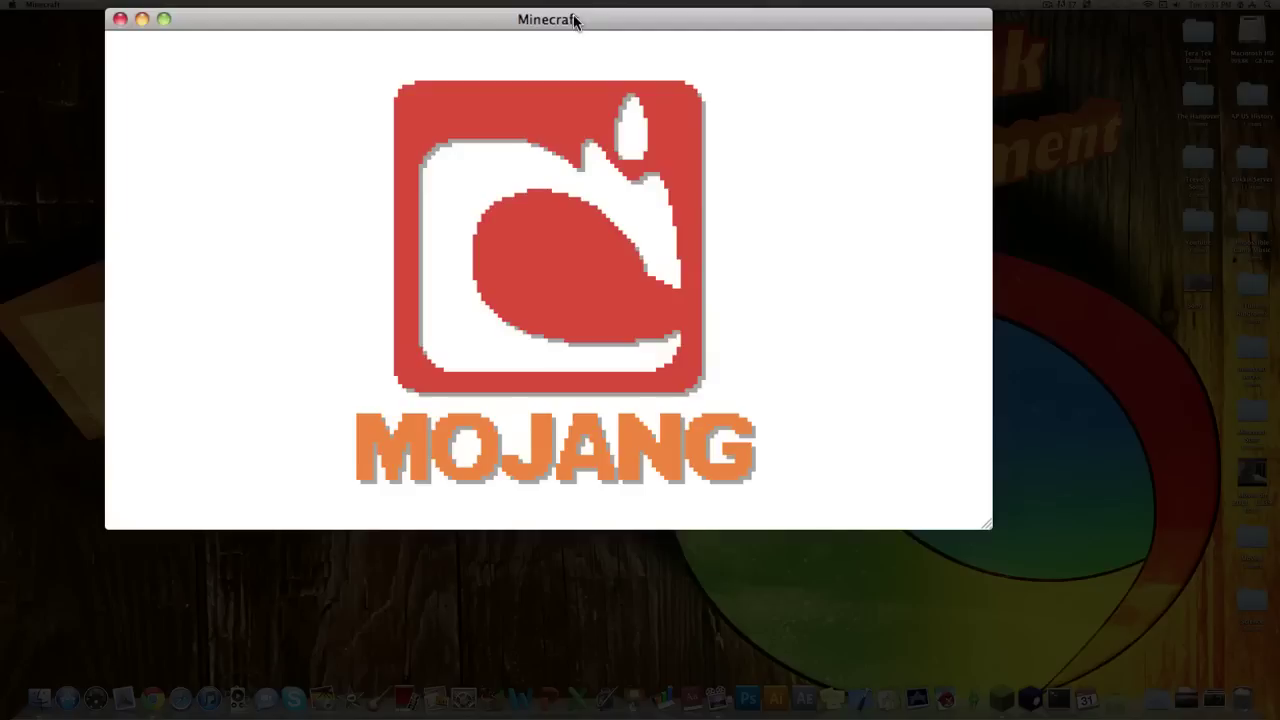
{"action": "left_click_drag", "start_coordinate": [562, 21], "coordinate": [615, 32]}
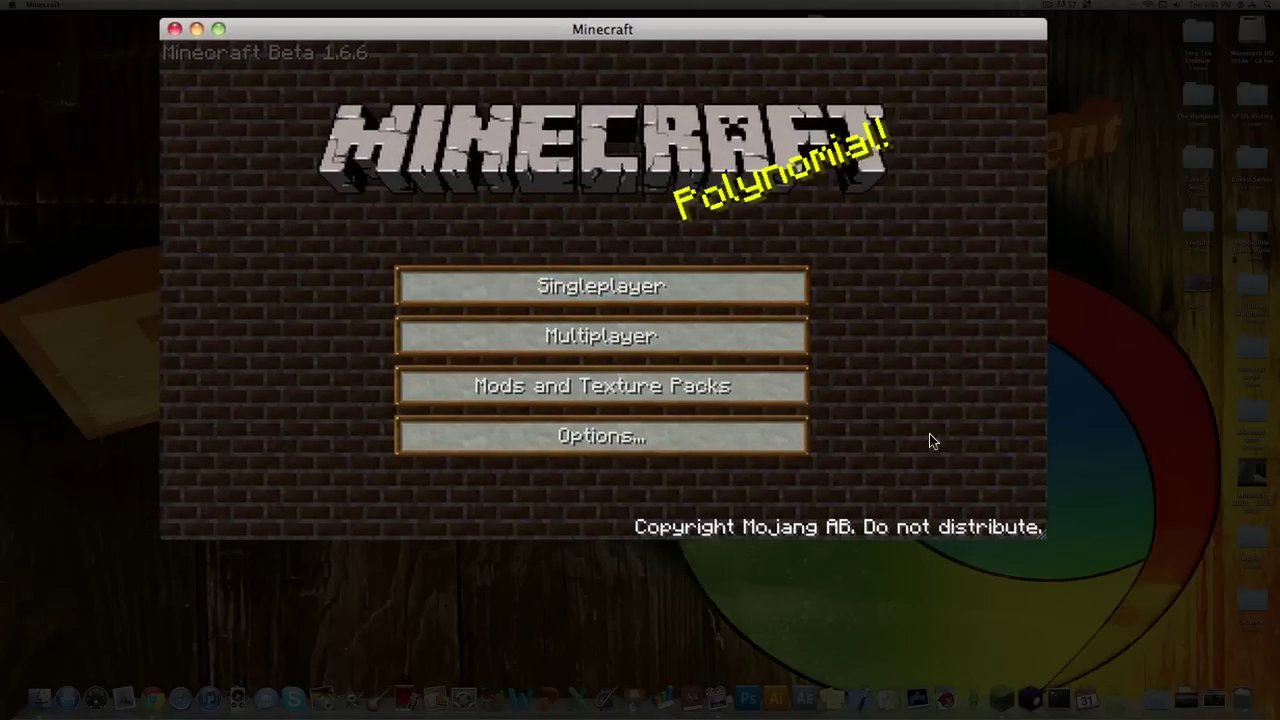
Create a singleplayer world named New World with the seed left blank.
{"action": "left_click", "coordinate": [612, 287]}
{"action": "left_click", "coordinate": [700, 455]}
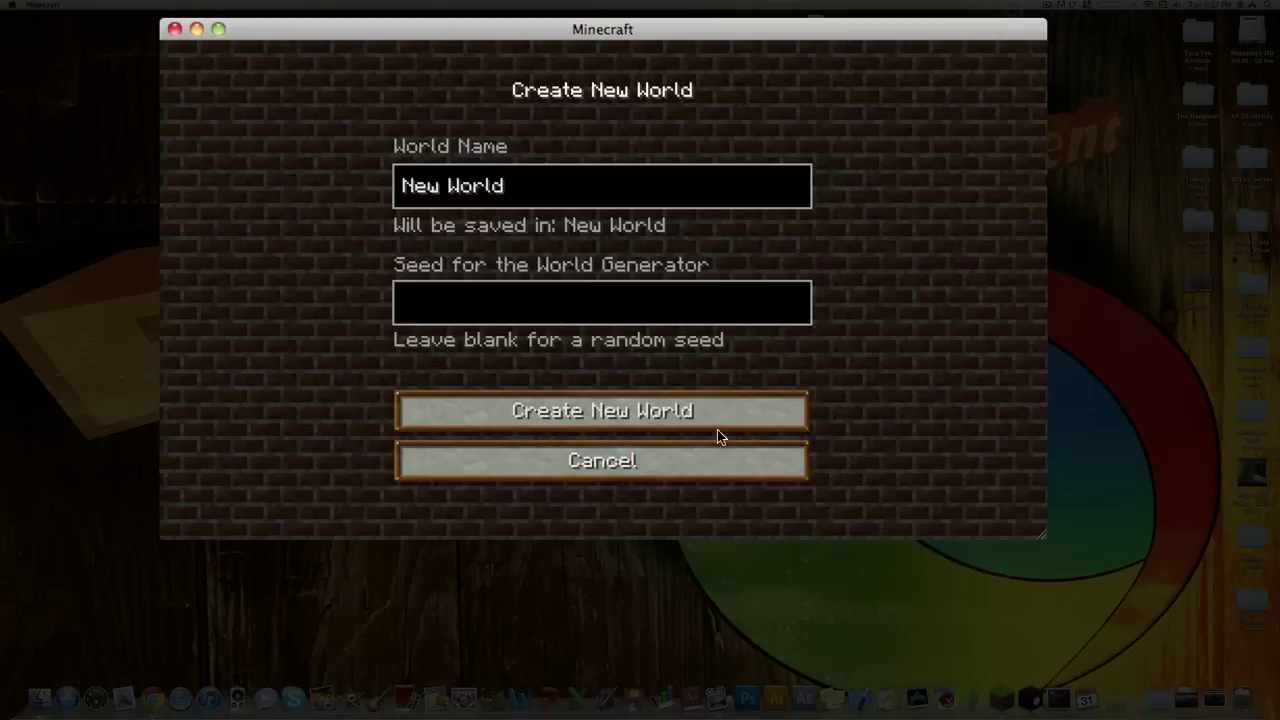
{"action": "left_click", "coordinate": [701, 419]}
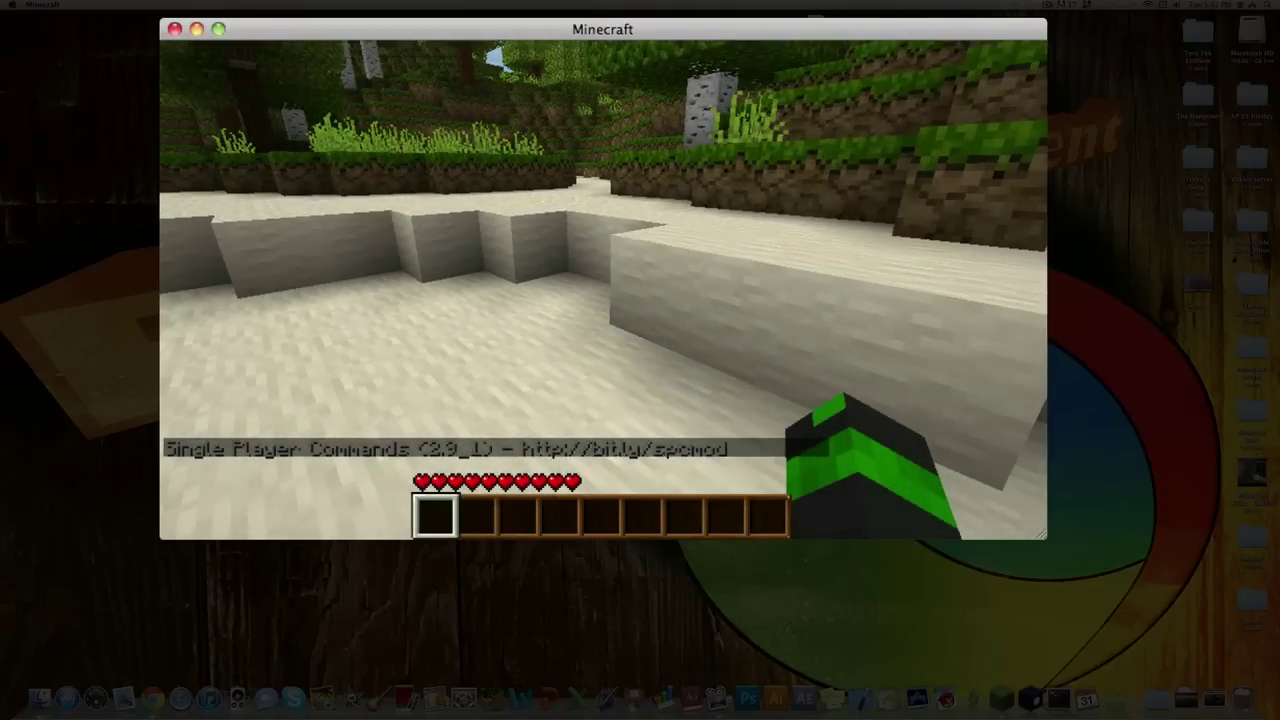
Walk and jump forward from the sand onto the grass, and briefly open and close the chat line.
{"action": "key", "text": "w"}
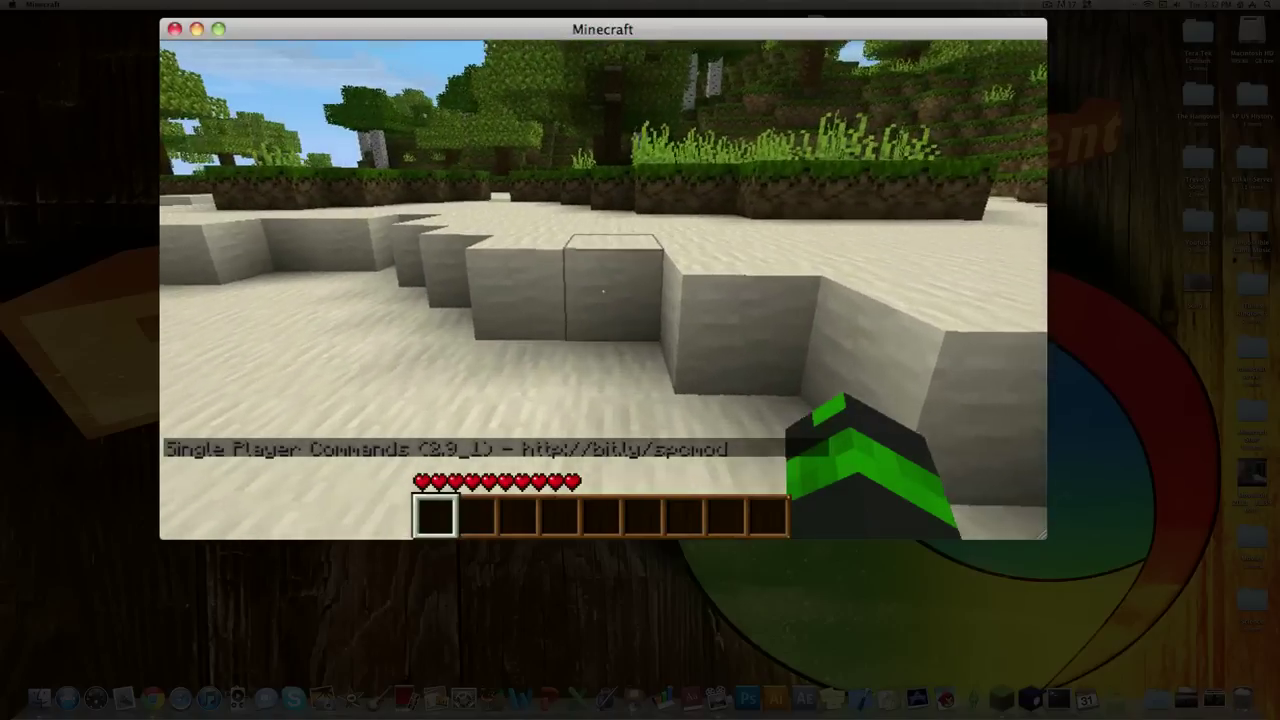
{"action": "key", "text": "space"}
{"action": "key", "text": "w"}
{"action": "key", "text": "space"}
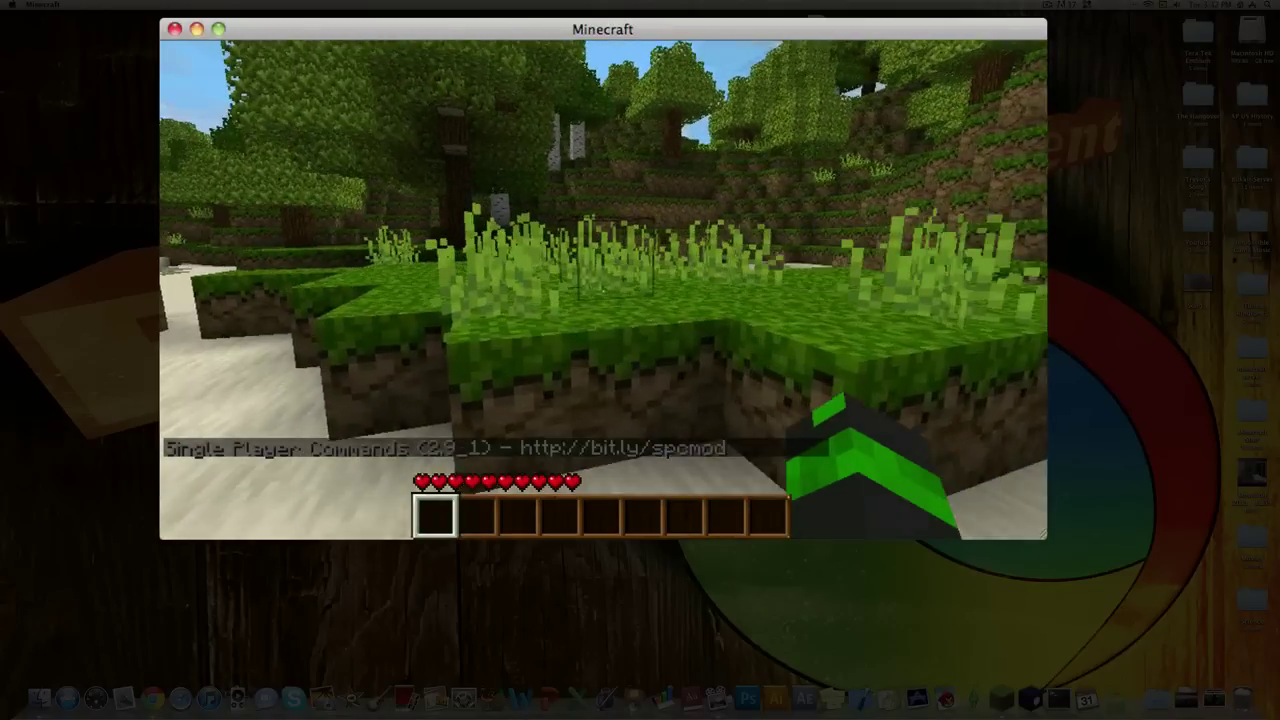
{"action": "key", "text": "w"}
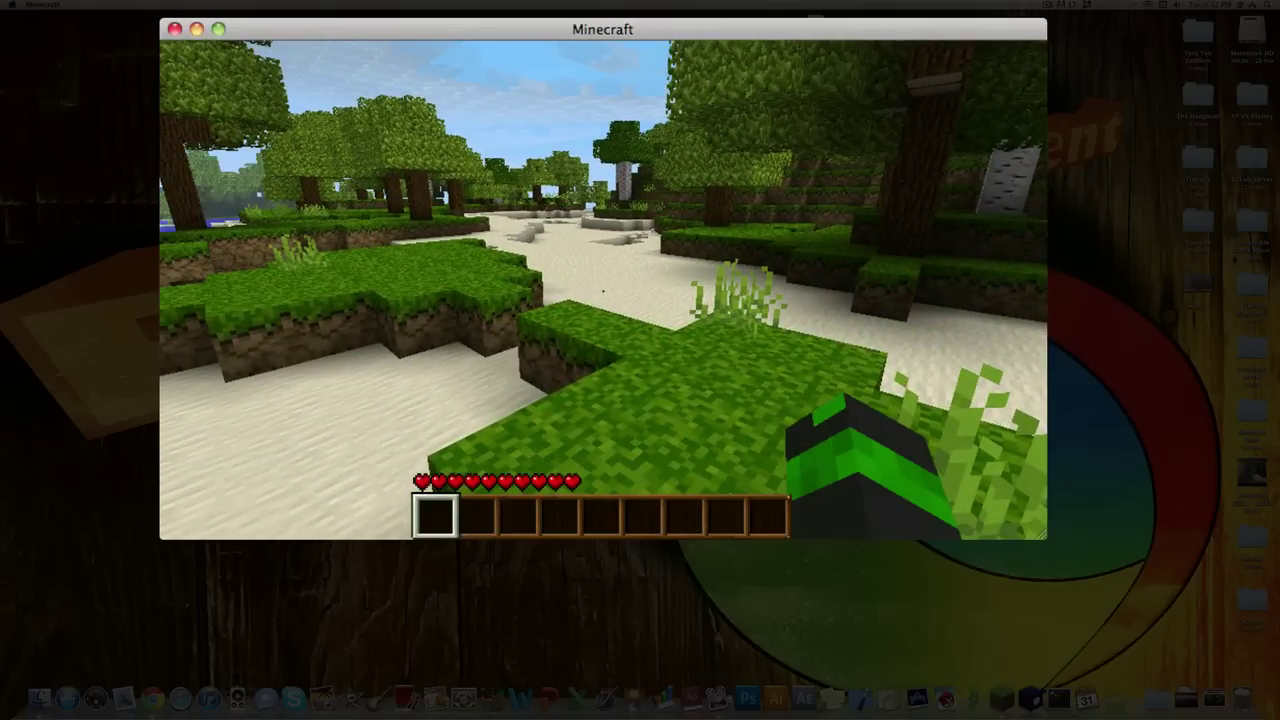
{"action": "key", "text": "t"}
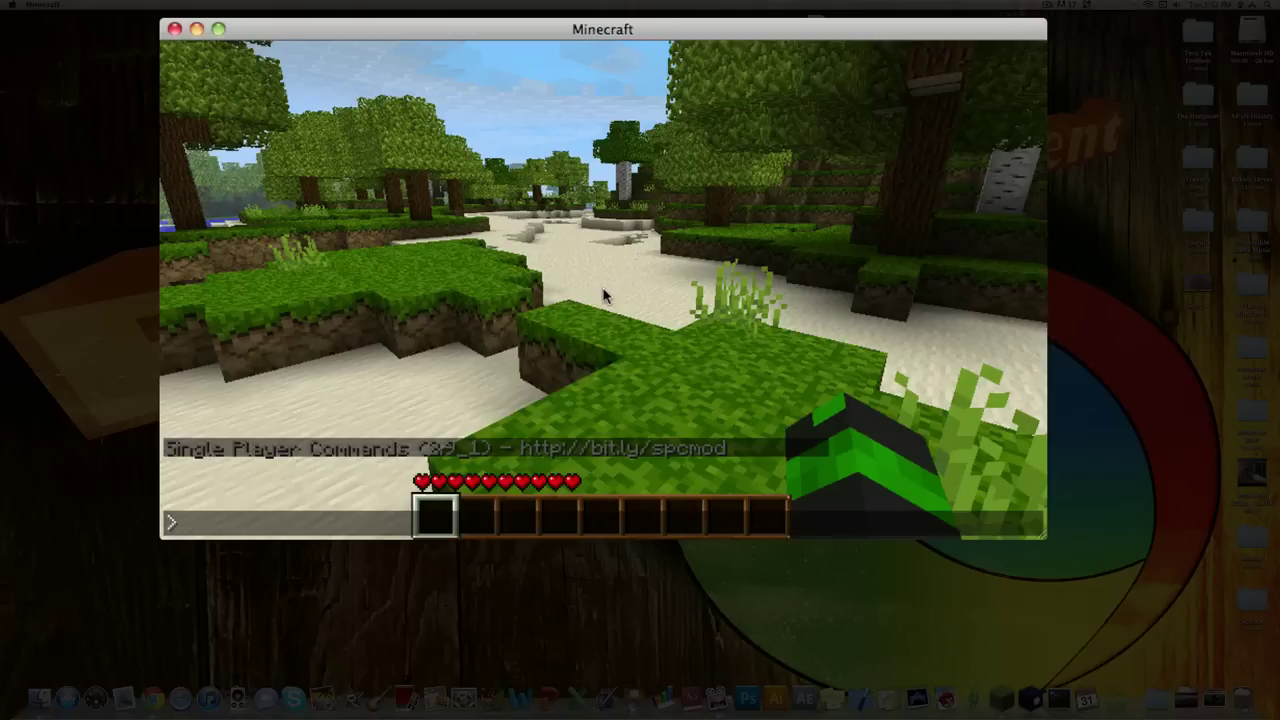
{"action": "key", "text": "Escape"}
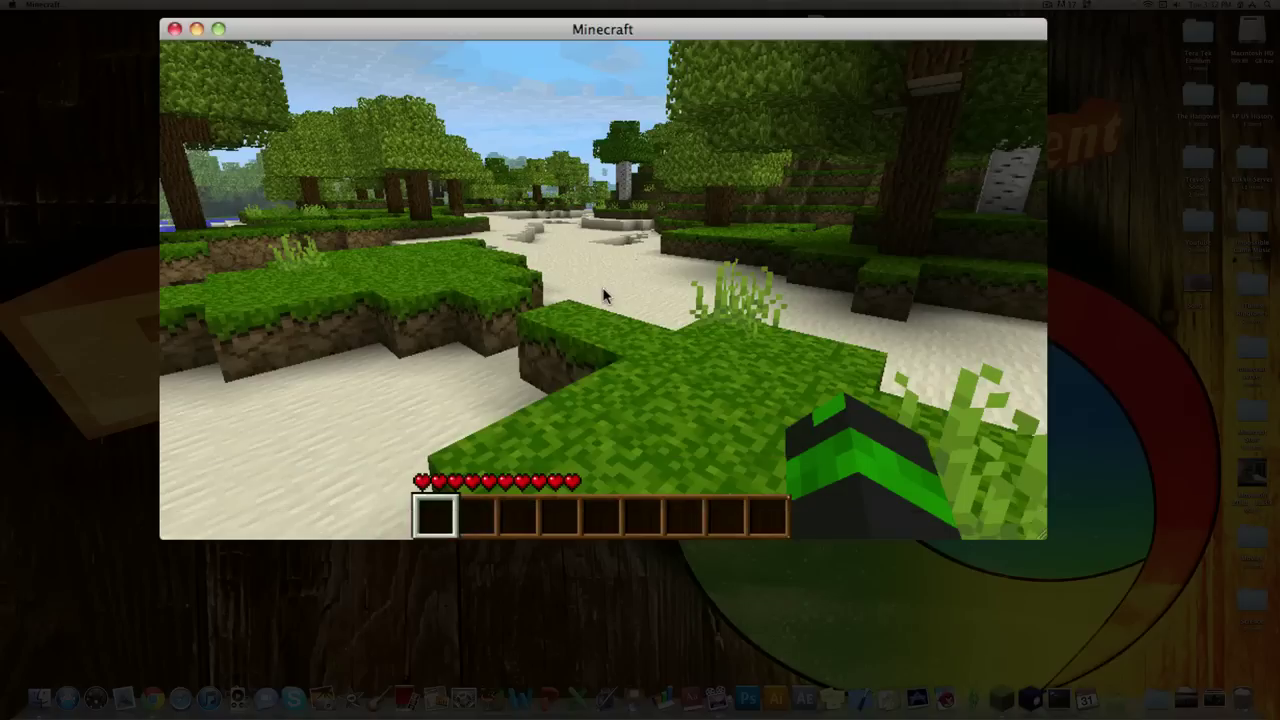
Review the key assigned to Chat in the game's Controls settings and return to the general options.
{"action": "key", "text": "Escape"}
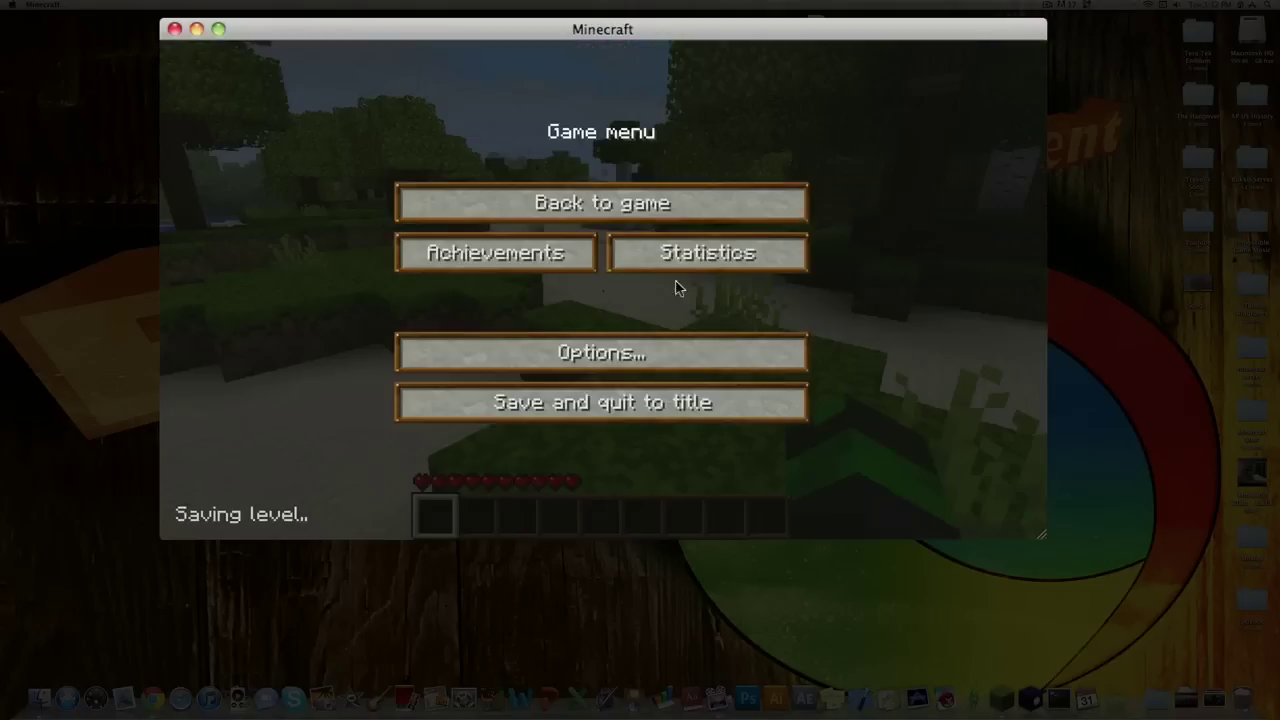
{"action": "left_click", "coordinate": [631, 365]}
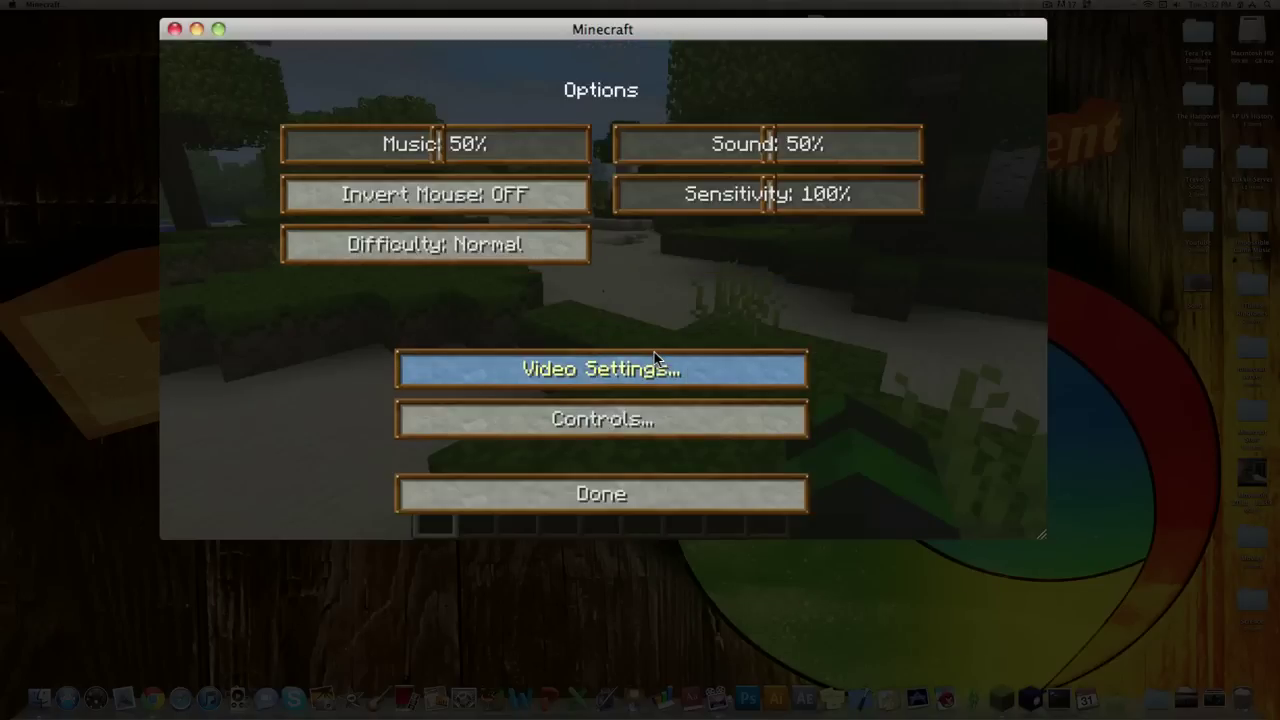
{"action": "left_click", "coordinate": [676, 420]}
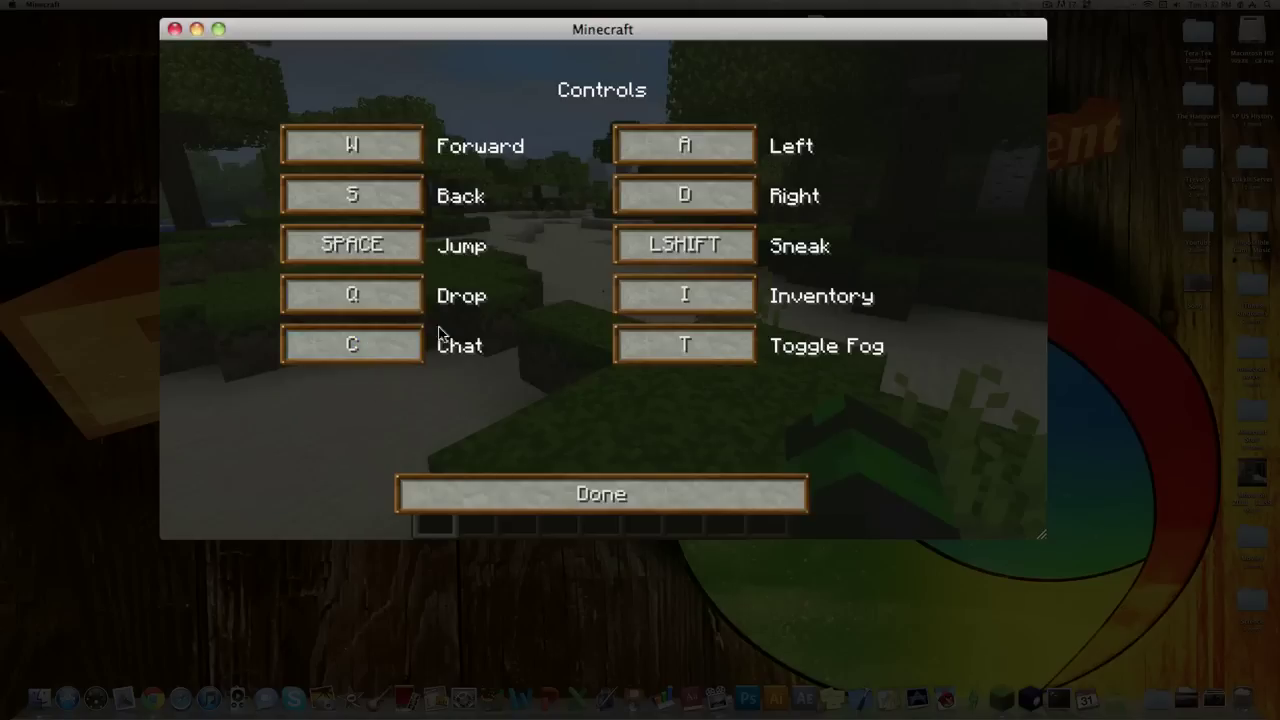
{"action": "left_click", "coordinate": [638, 496]}
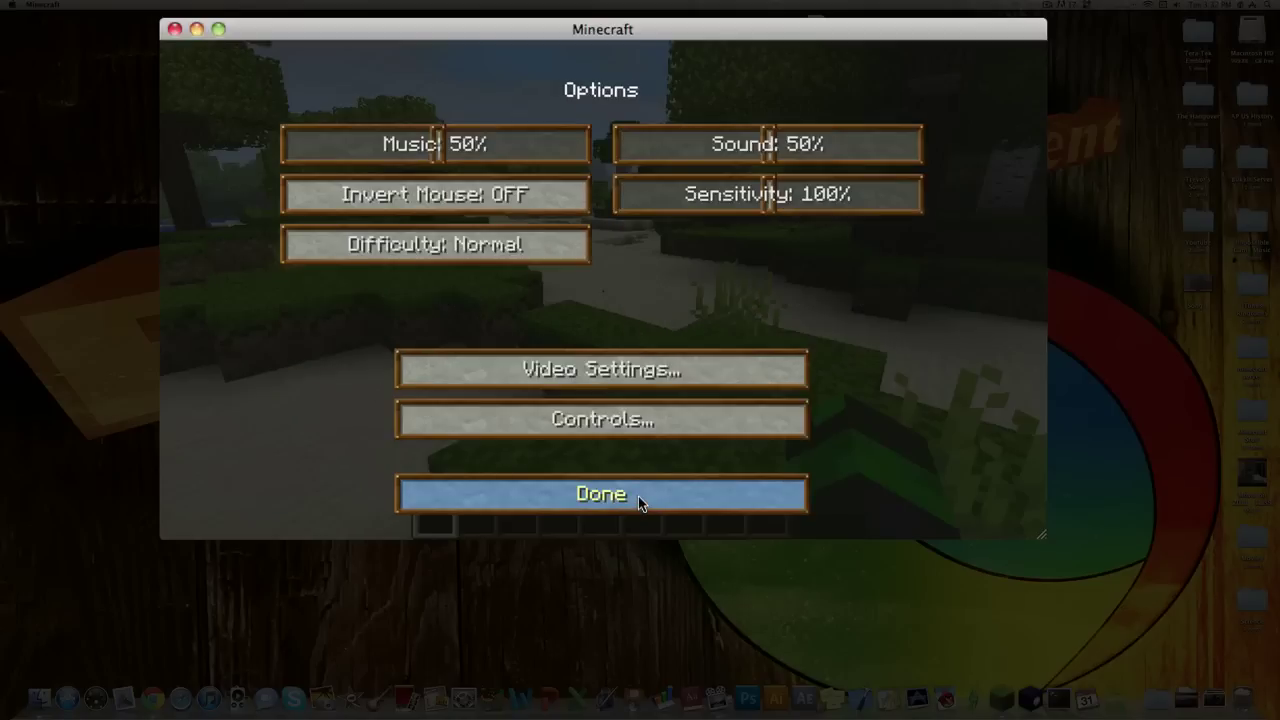
Return from the options to the world, walk onto the grass, and display the list of available Single Player Commands.
{"action": "left_click", "coordinate": [638, 496]}
{"action": "left_click", "coordinate": [648, 202]}
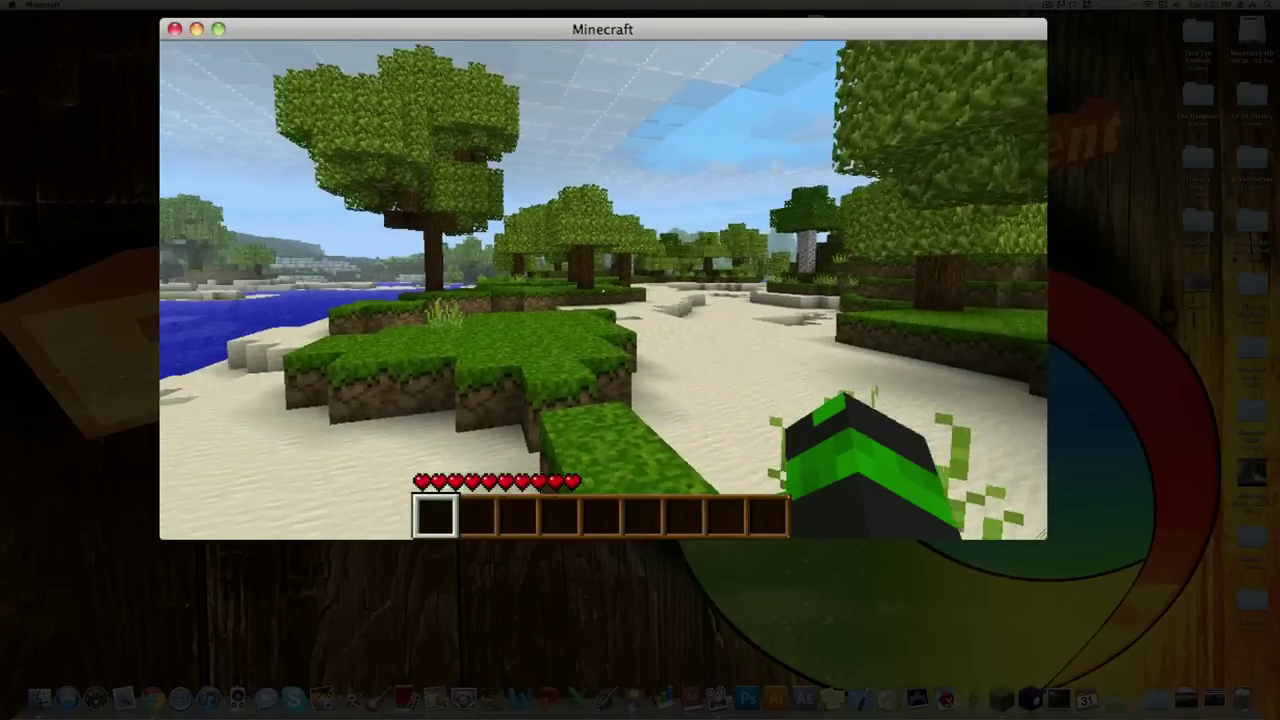
{"action": "key", "text": "w"}
{"action": "key", "text": "w"}
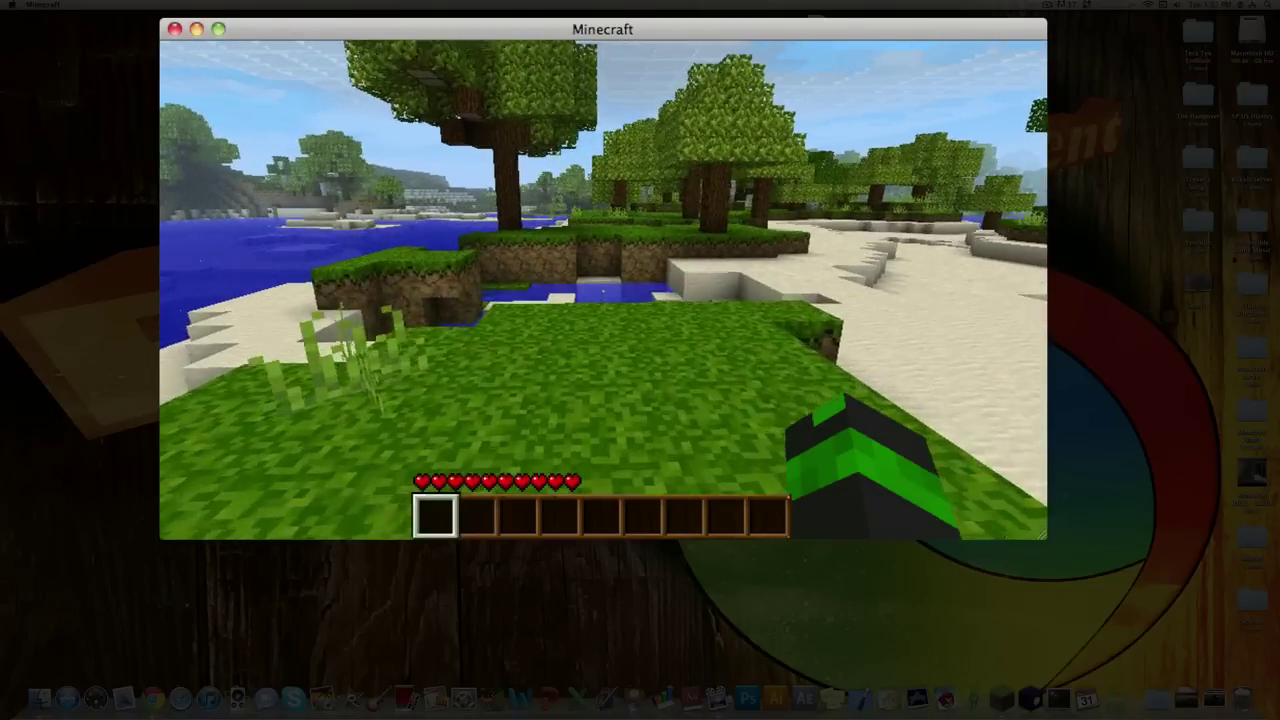
{"action": "key", "text": "t"}
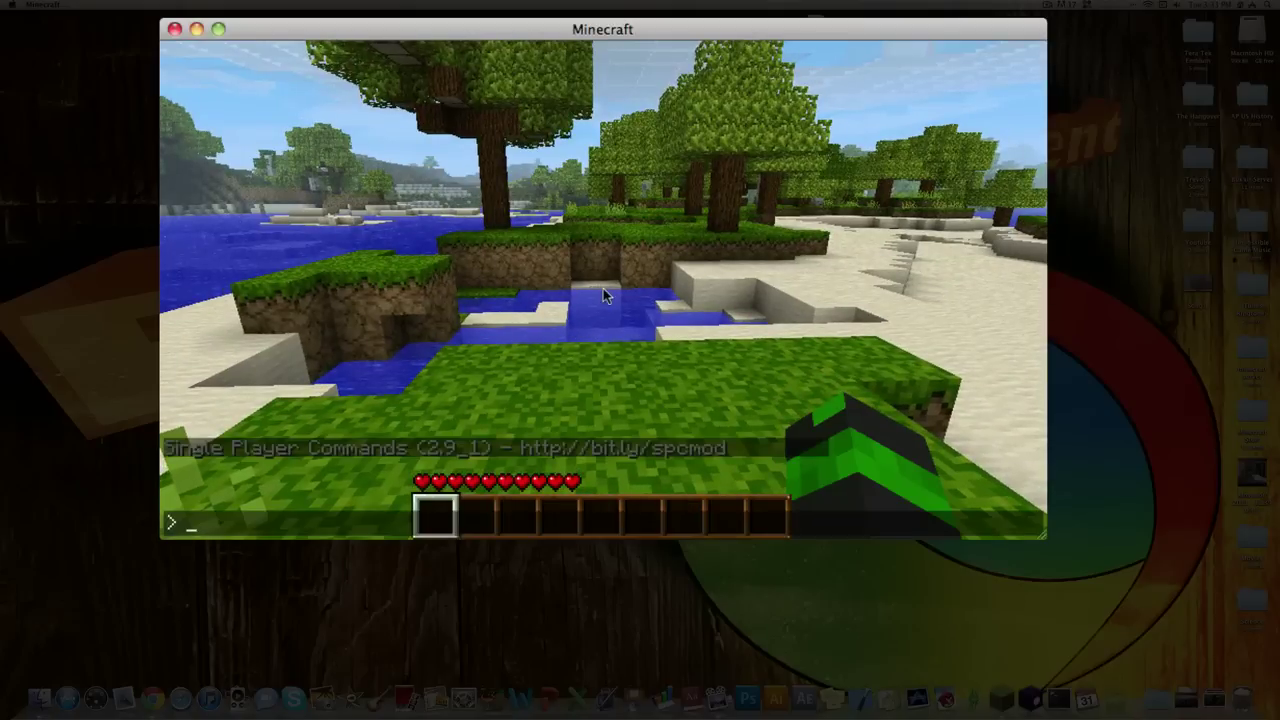
{"action": "key", "text": "Return"}
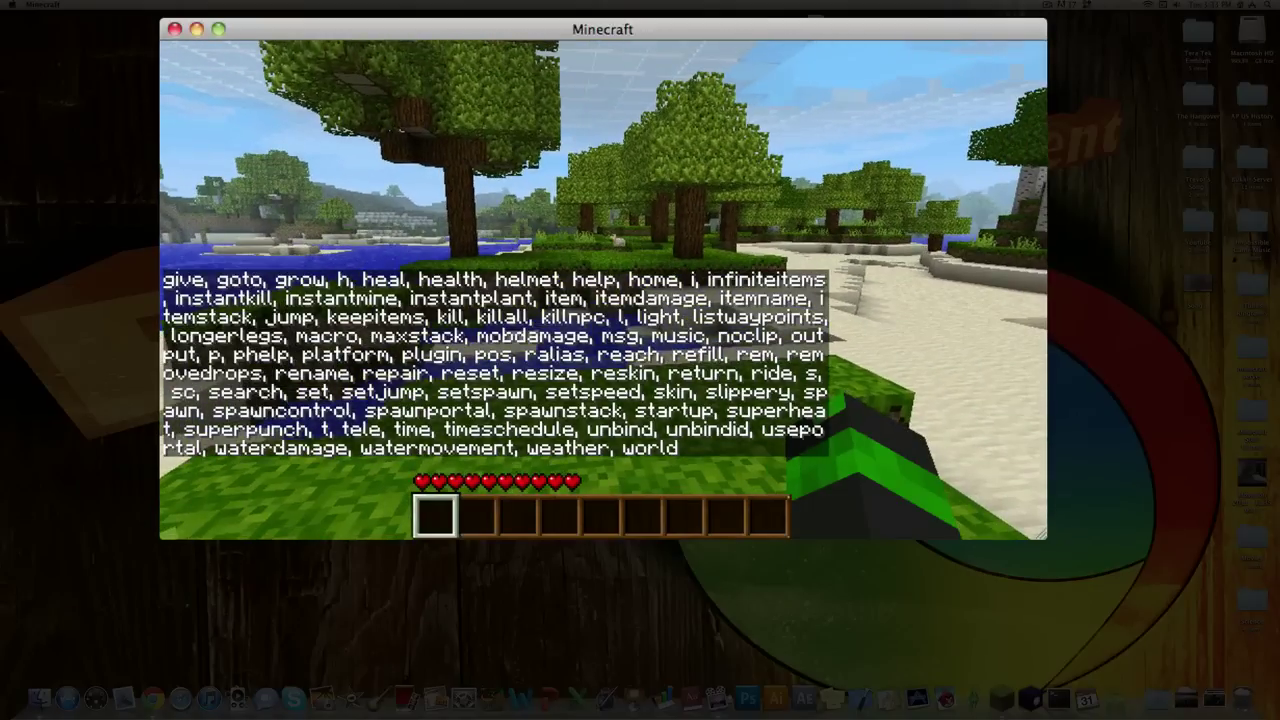
Turn on flying with the mod's fly command, rise above the trees and descend to the sand.
{"action": "key", "text": "t"}
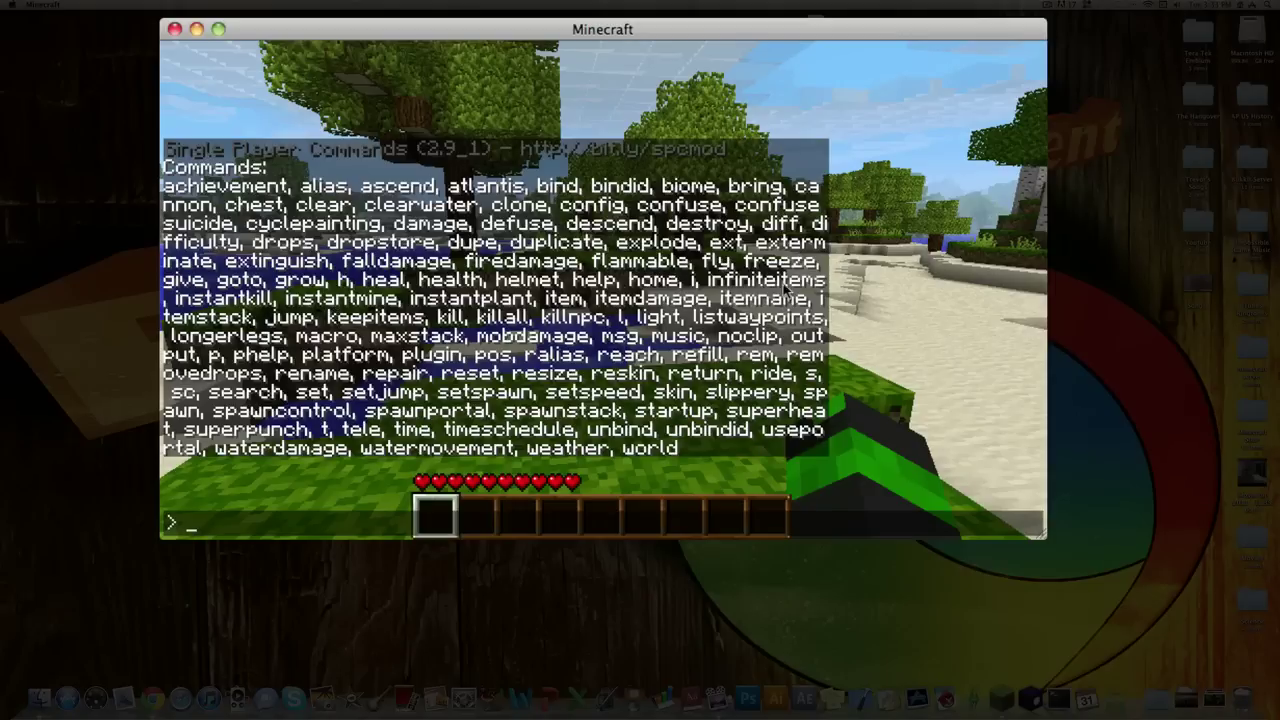
{"action": "key", "text": "Return"}
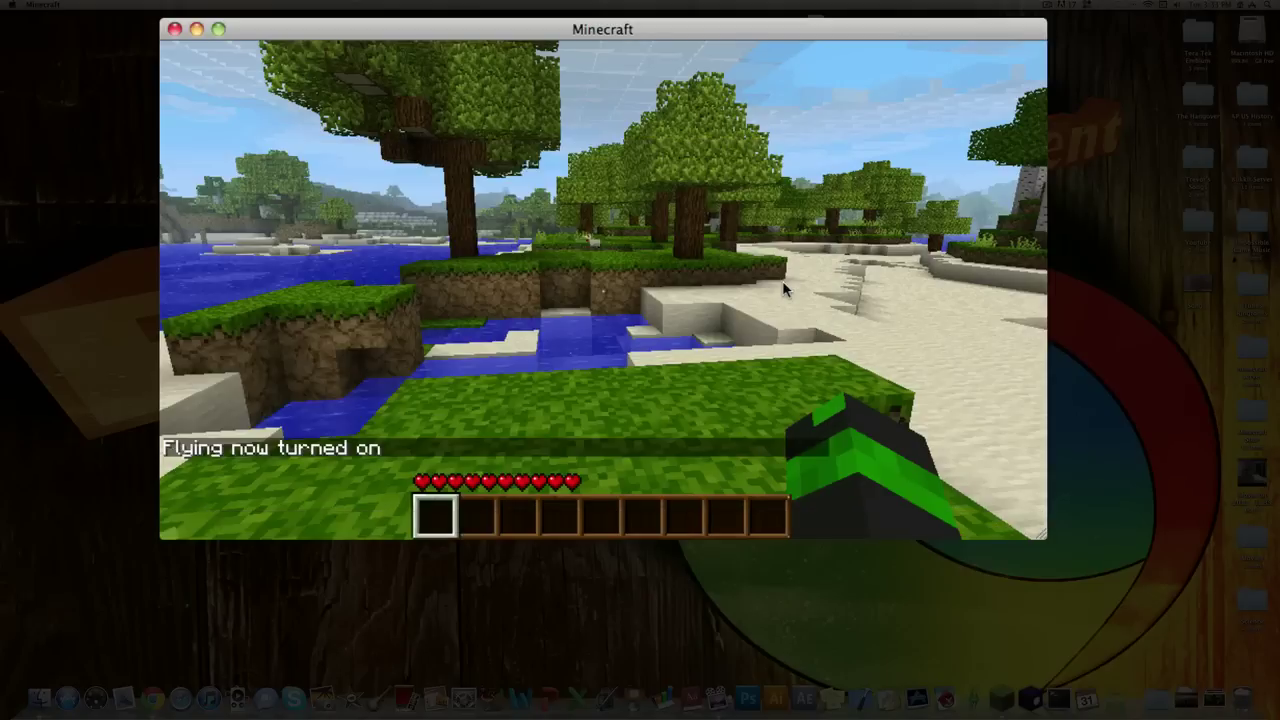
{"action": "key", "text": "w"}
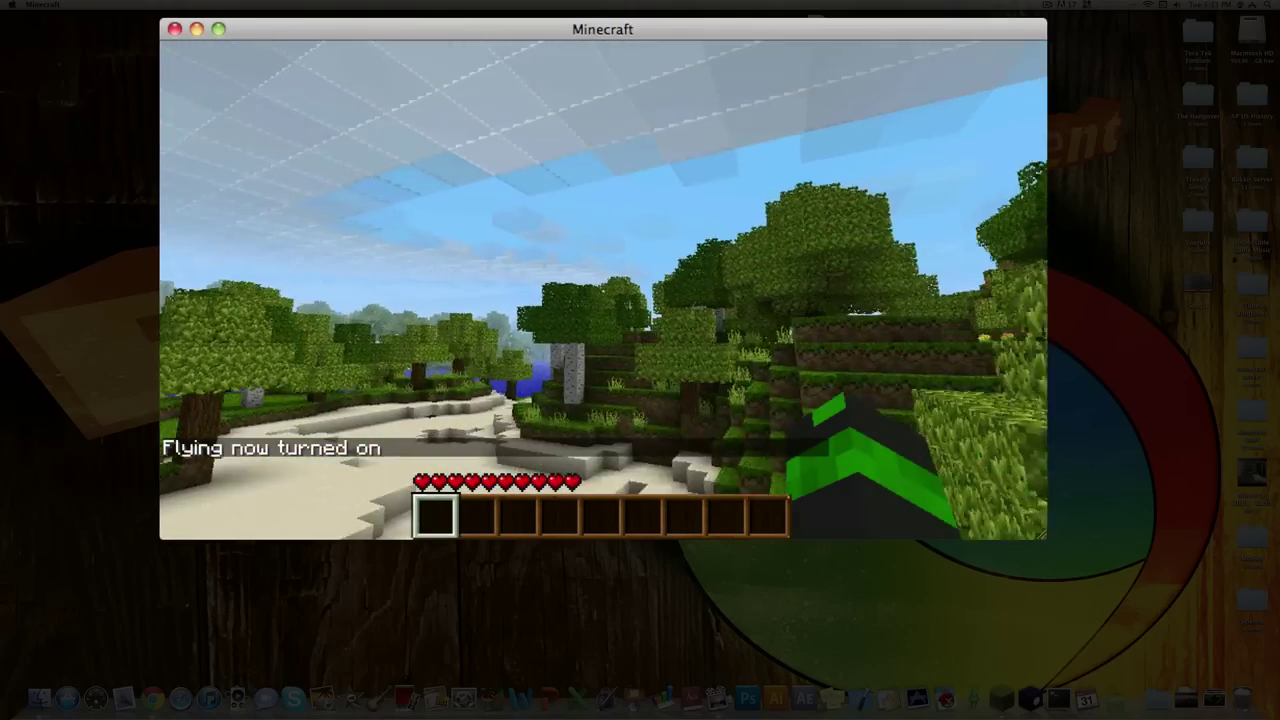
{"action": "key", "text": "w"}
{"action": "key", "text": "space"}
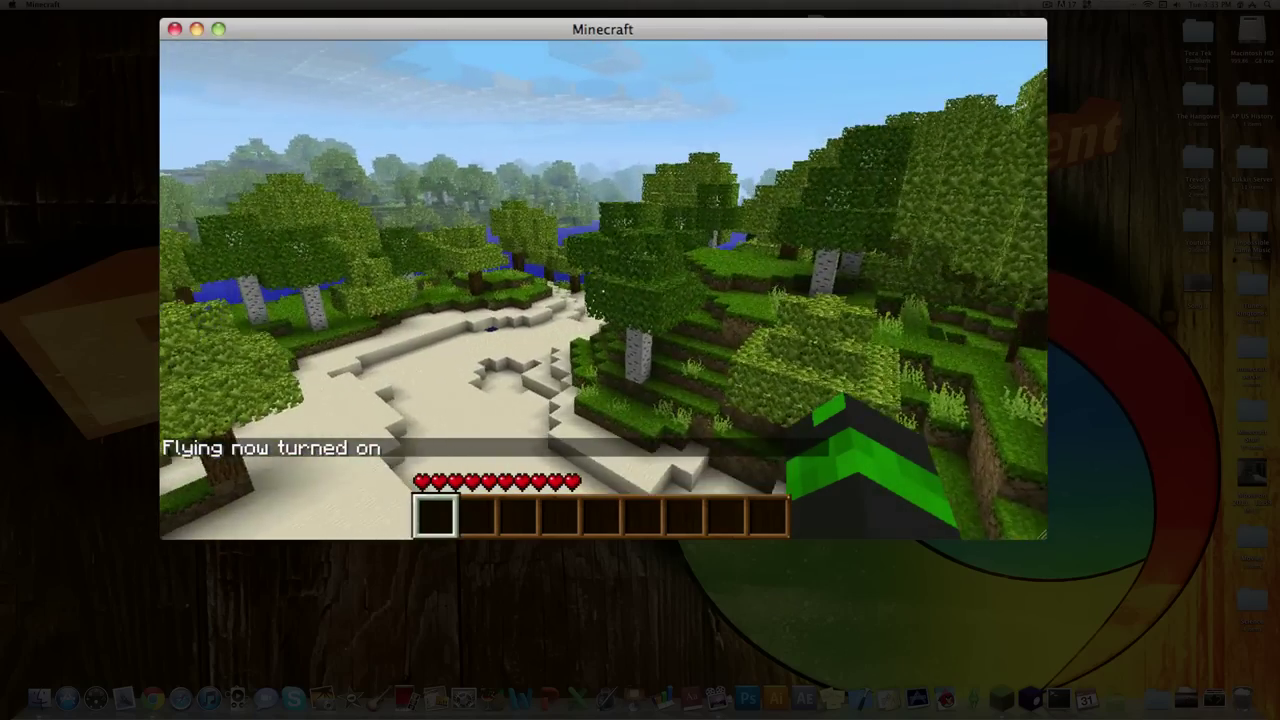
{"action": "key", "text": "shift"}
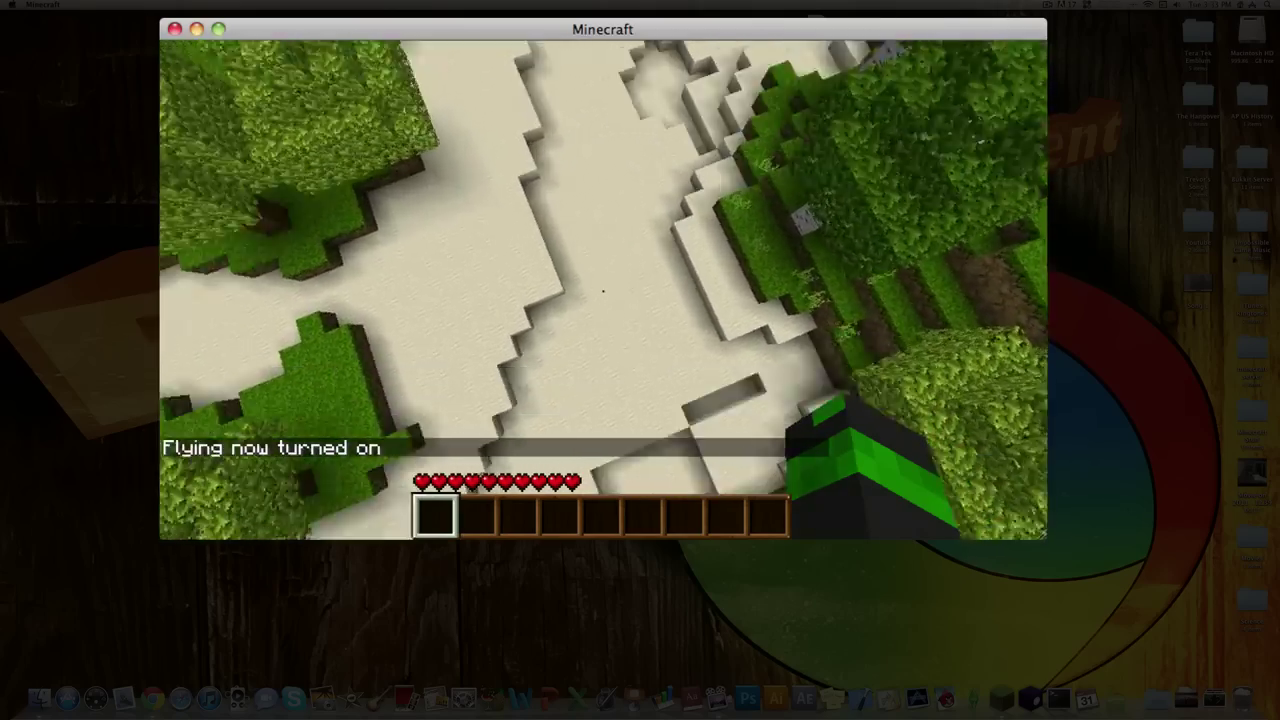
{"action": "key", "text": "shift"}
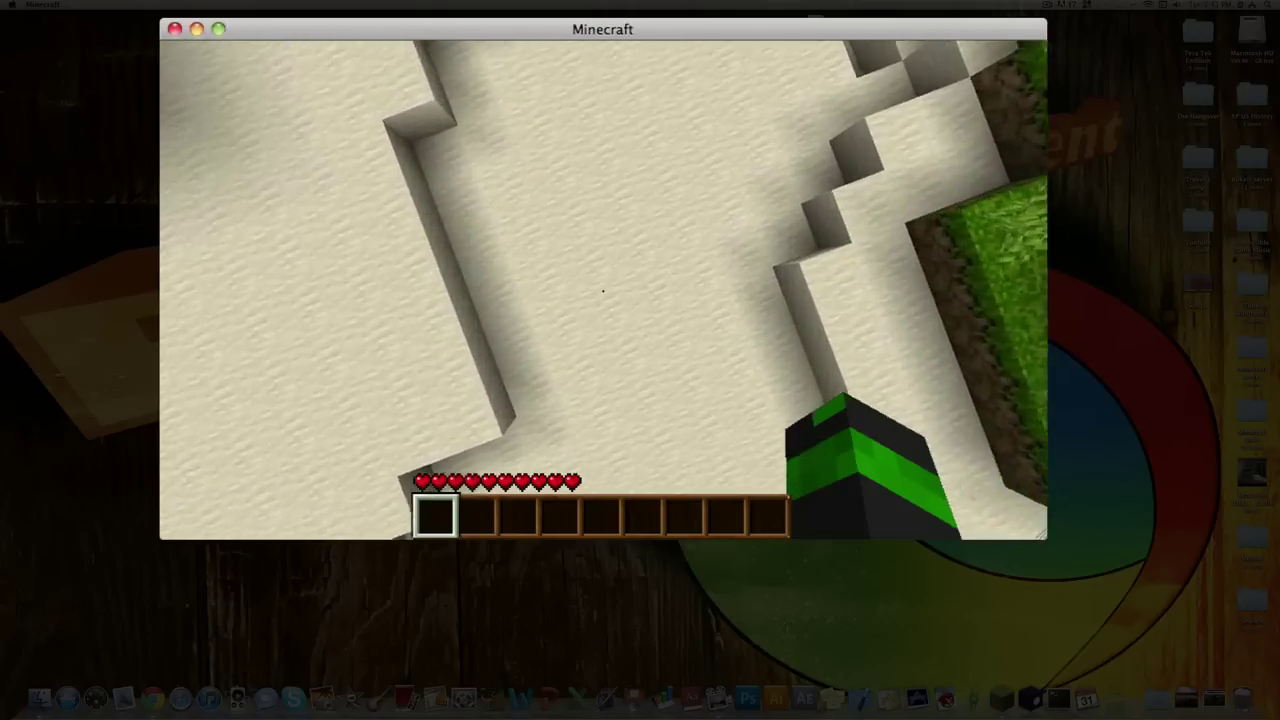
{"action": "mouse_move", "coordinate": [603, 290]}
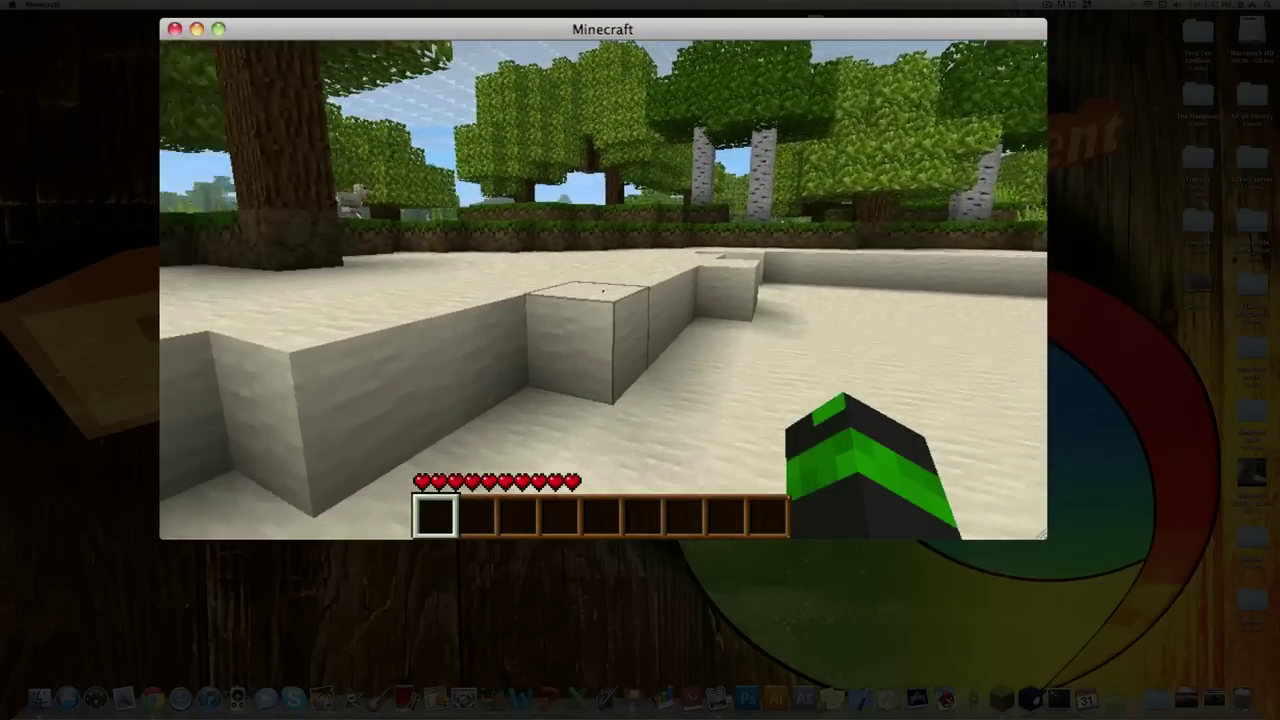
Fly toward the trees beside the water and turn flying off with the fly command.
{"action": "key", "text": "w"}
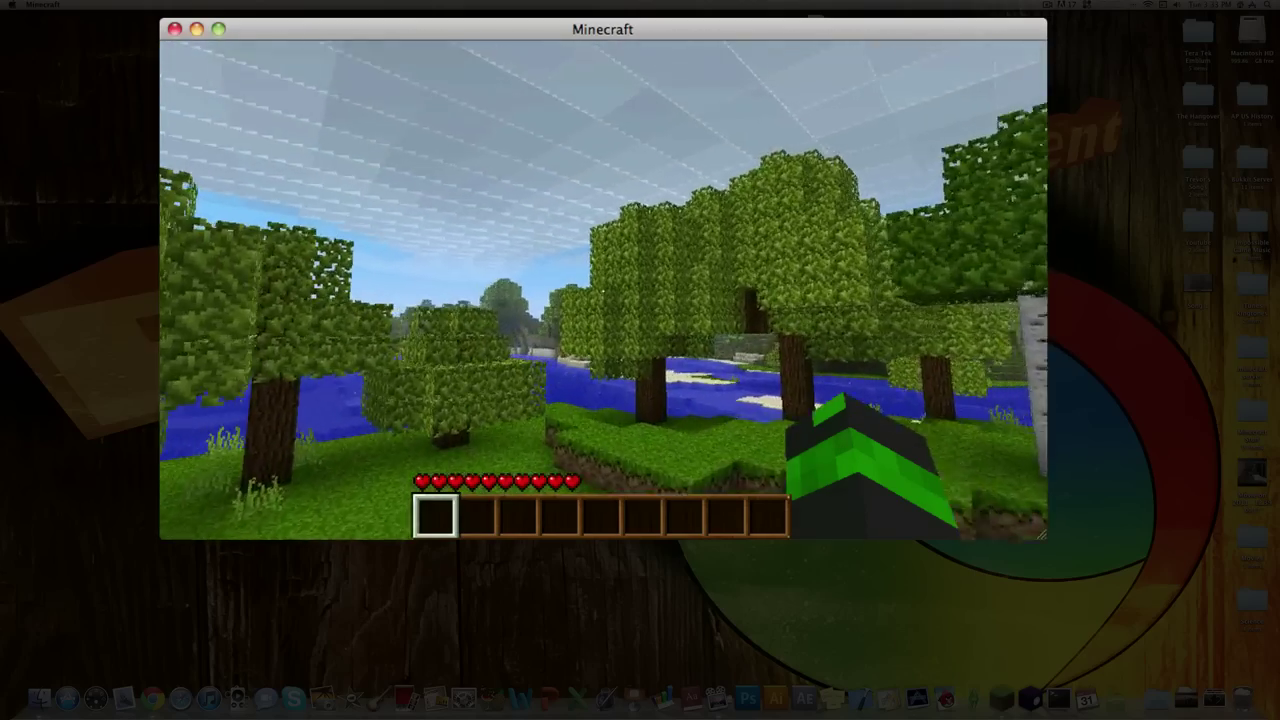
{"action": "key", "text": "w"}
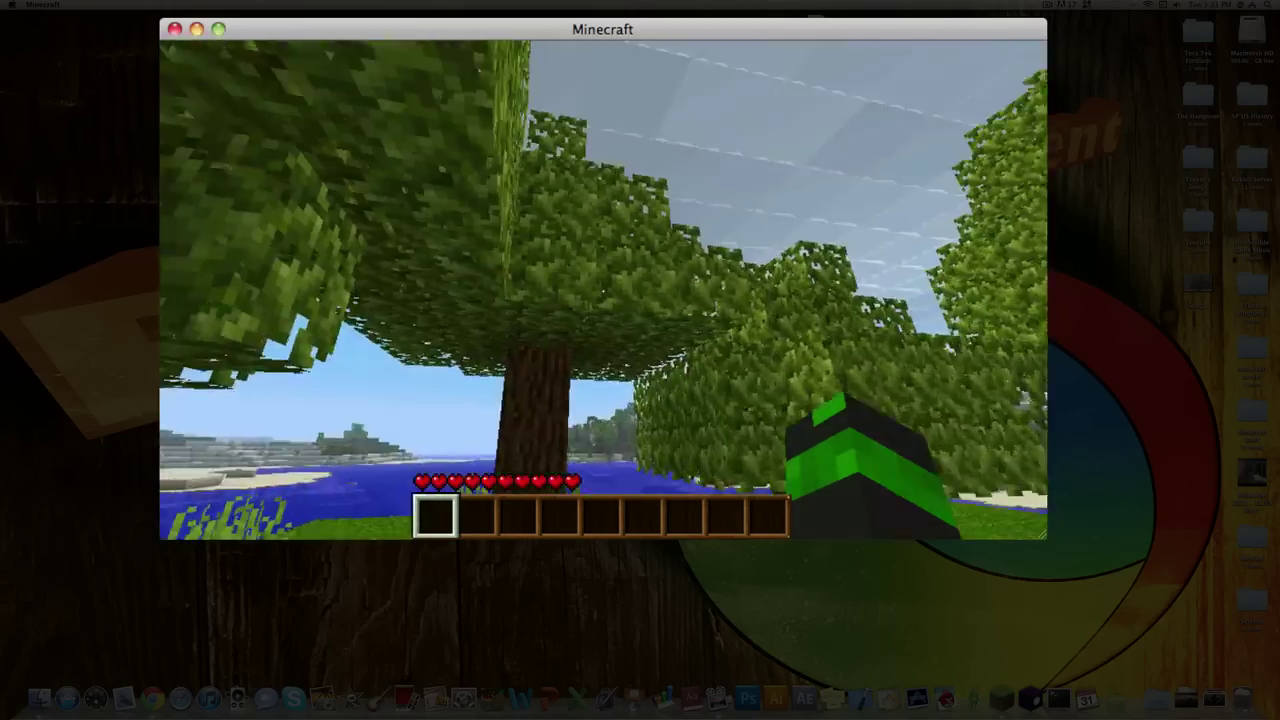
{"action": "key", "text": "t"}
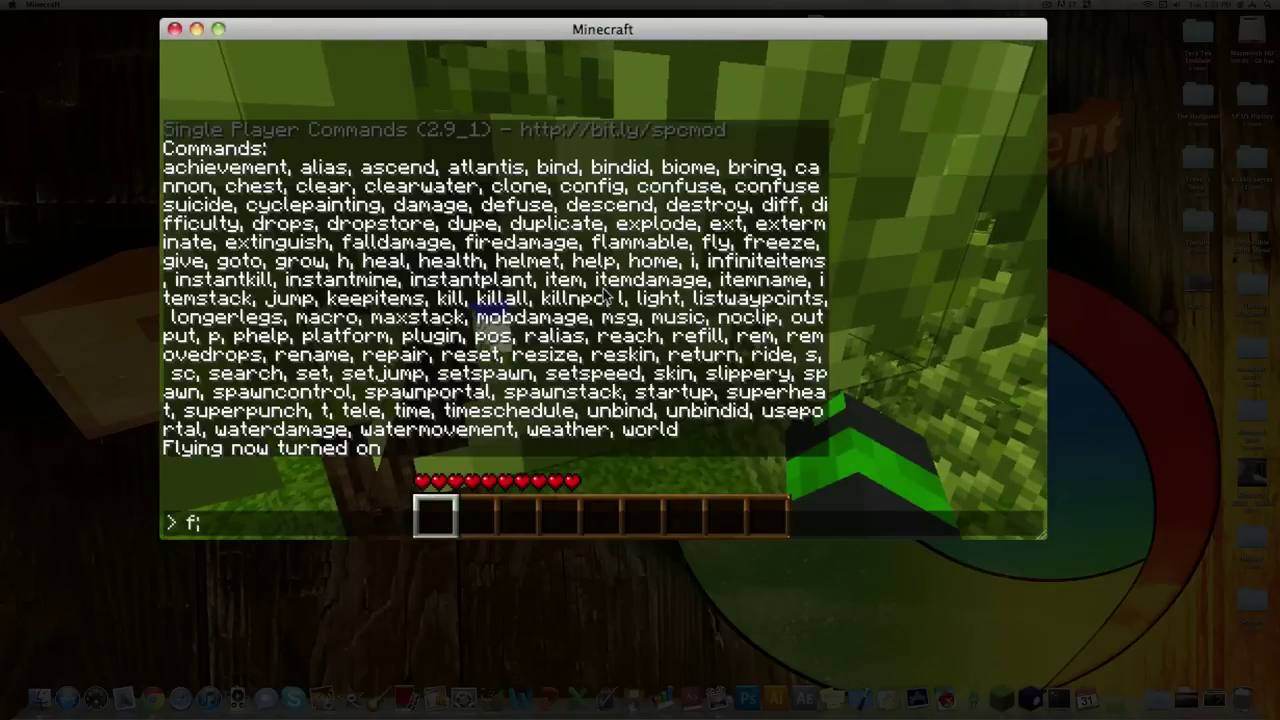
{"action": "key", "text": "Return"}
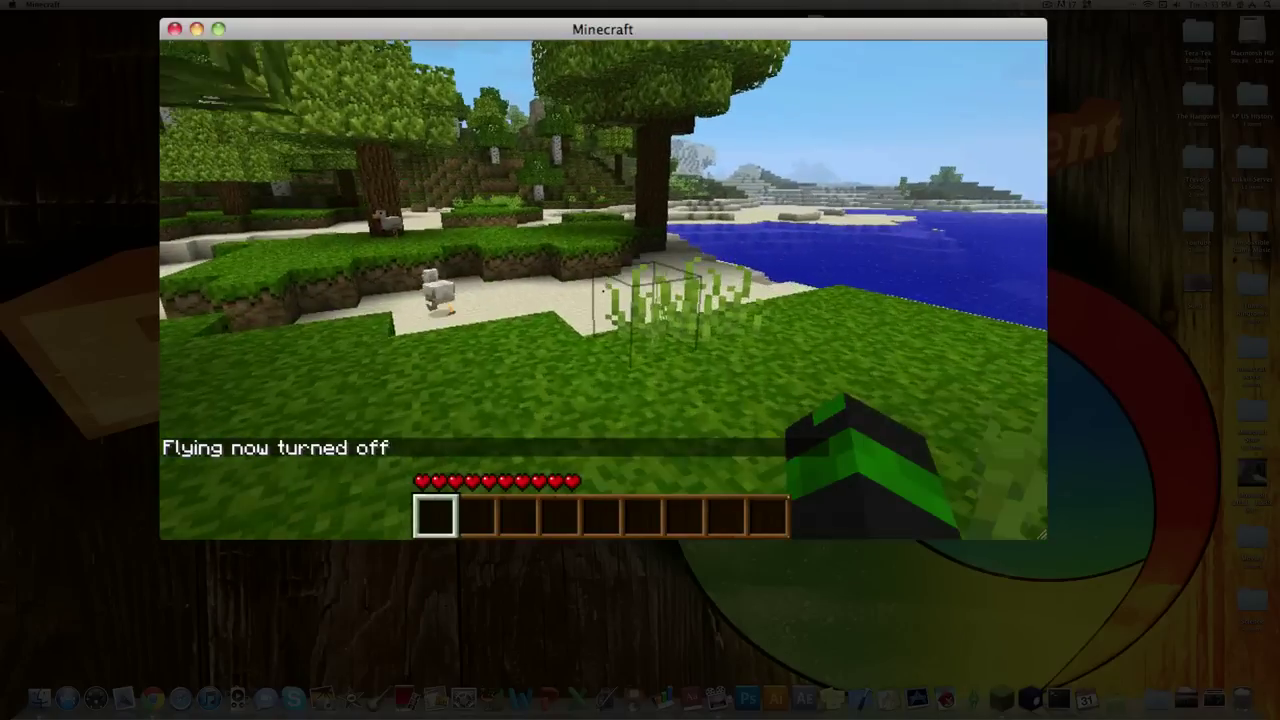
Walk onto the sand, turn on instant mining with the instantmine command, and dig out several sand blocks.
{"action": "key", "text": "w"}
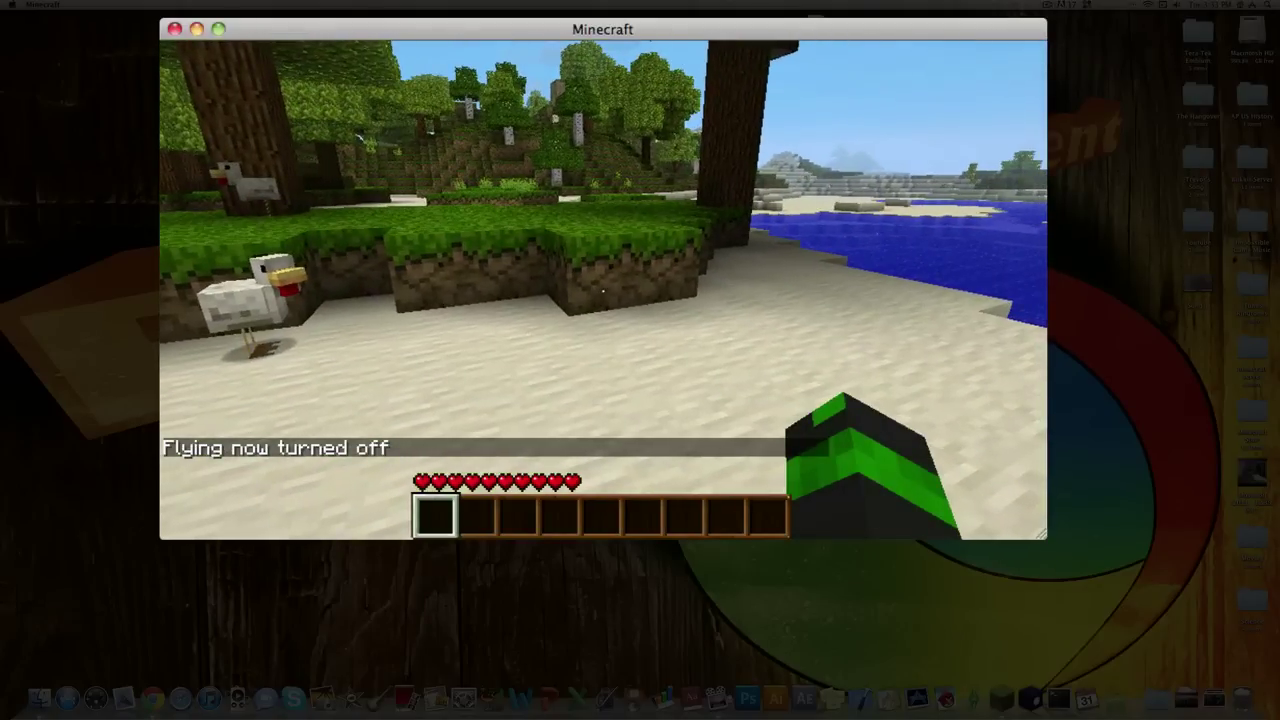
{"action": "key", "text": "t"}
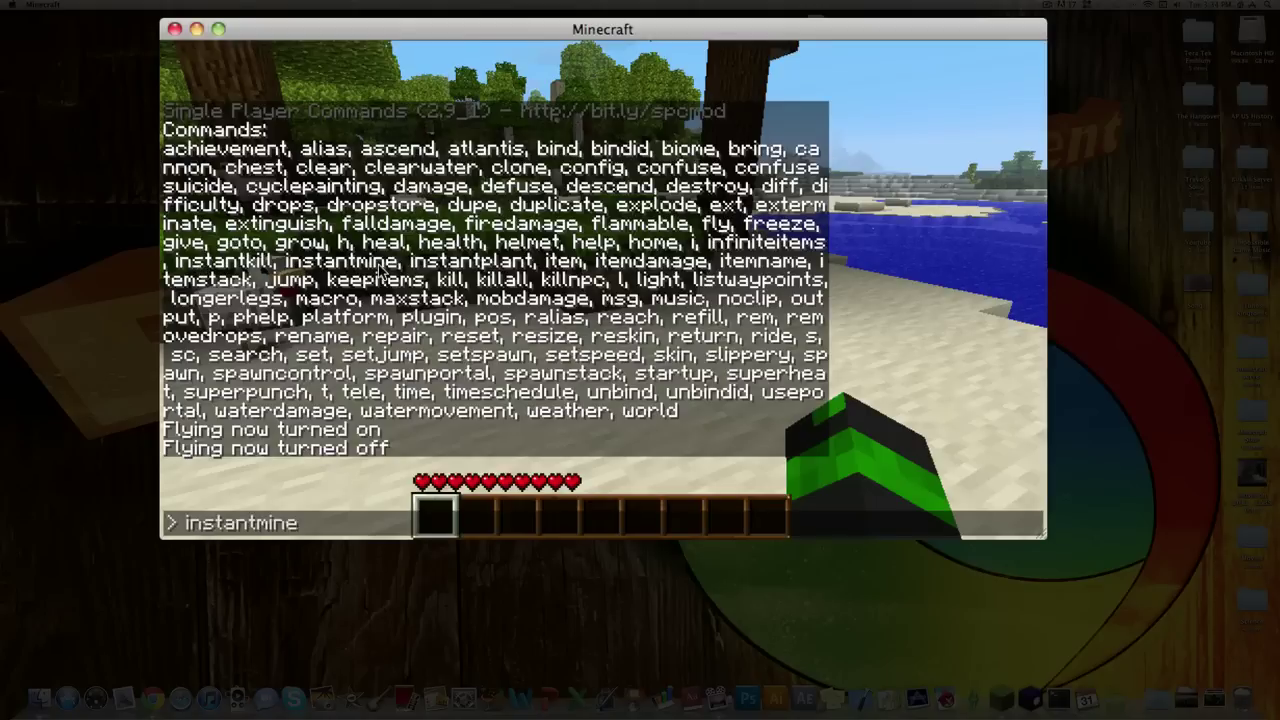
{"action": "key", "text": "Return"}
{"action": "left_click", "coordinate": [603, 289]}
{"action": "left_click", "coordinate": [603, 289]}
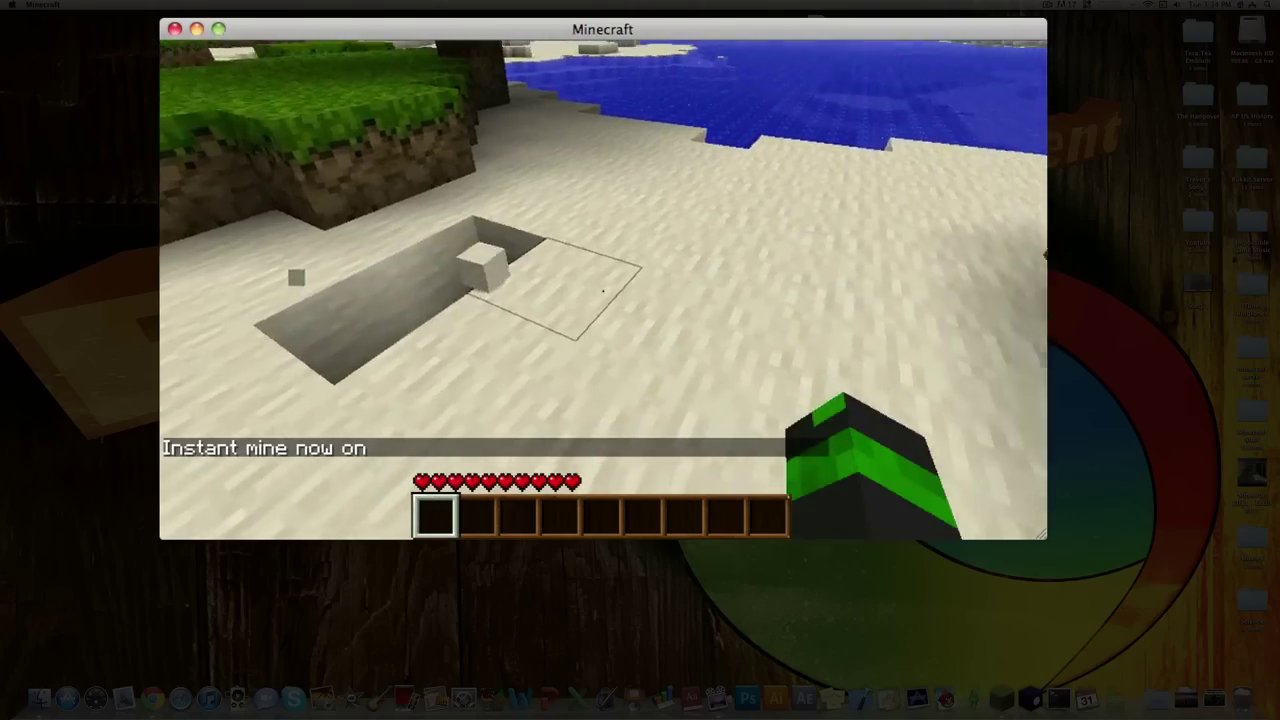
{"action": "left_click", "coordinate": [603, 289]}
{"action": "left_click", "coordinate": [603, 289]}
{"action": "left_click", "coordinate": [603, 289]}
{"action": "left_click", "coordinate": [603, 289]}
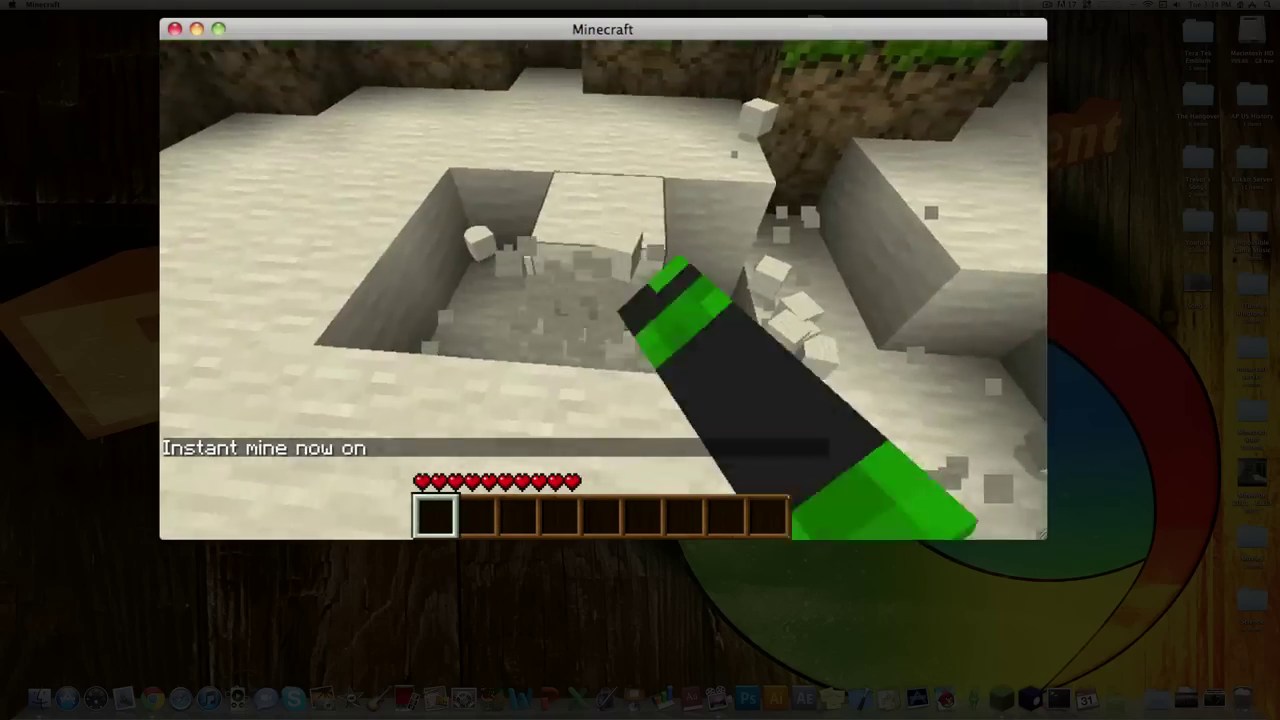
Dig through the sand and the dirt bank down into the stone underneath.
{"action": "left_click", "coordinate": [603, 289]}
{"action": "left_click", "coordinate": [603, 289]}
{"action": "left_click", "coordinate": [603, 289]}
{"action": "left_click", "coordinate": [603, 289]}
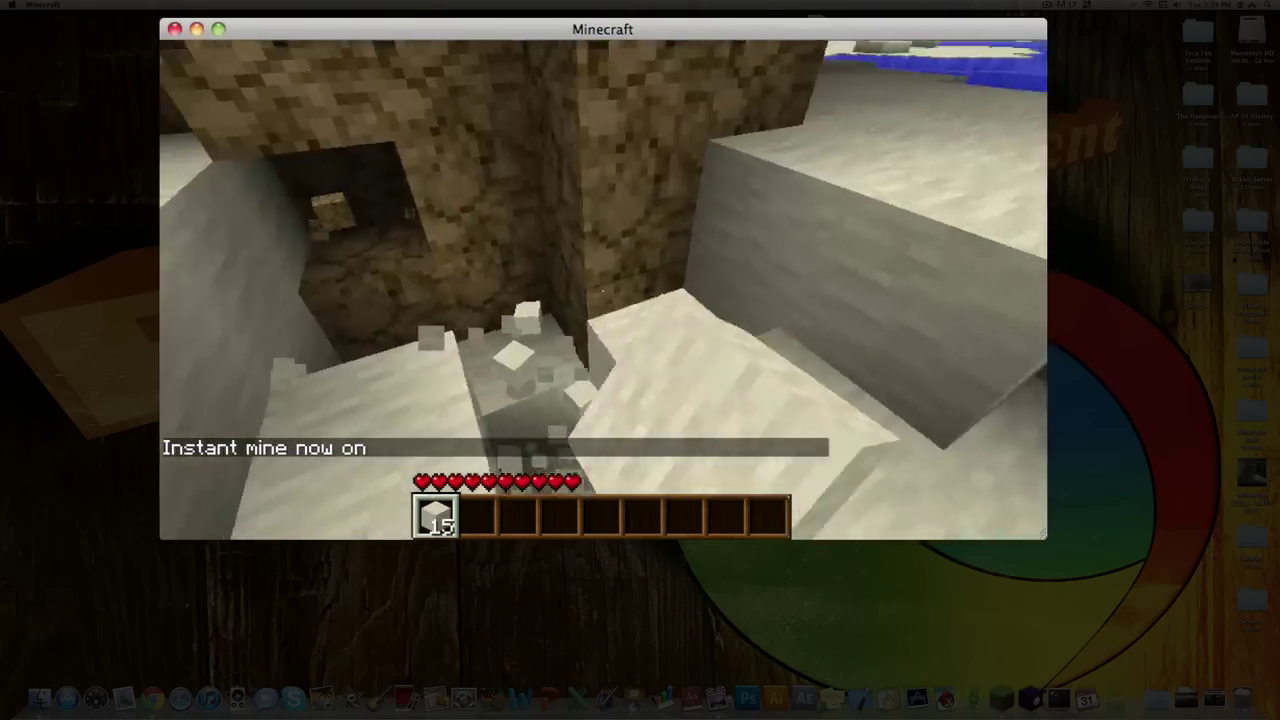
{"action": "left_click", "coordinate": [603, 289]}
{"action": "left_click", "coordinate": [603, 289]}
{"action": "left_click", "coordinate": [603, 289]}
{"action": "left_click", "coordinate": [603, 289]}
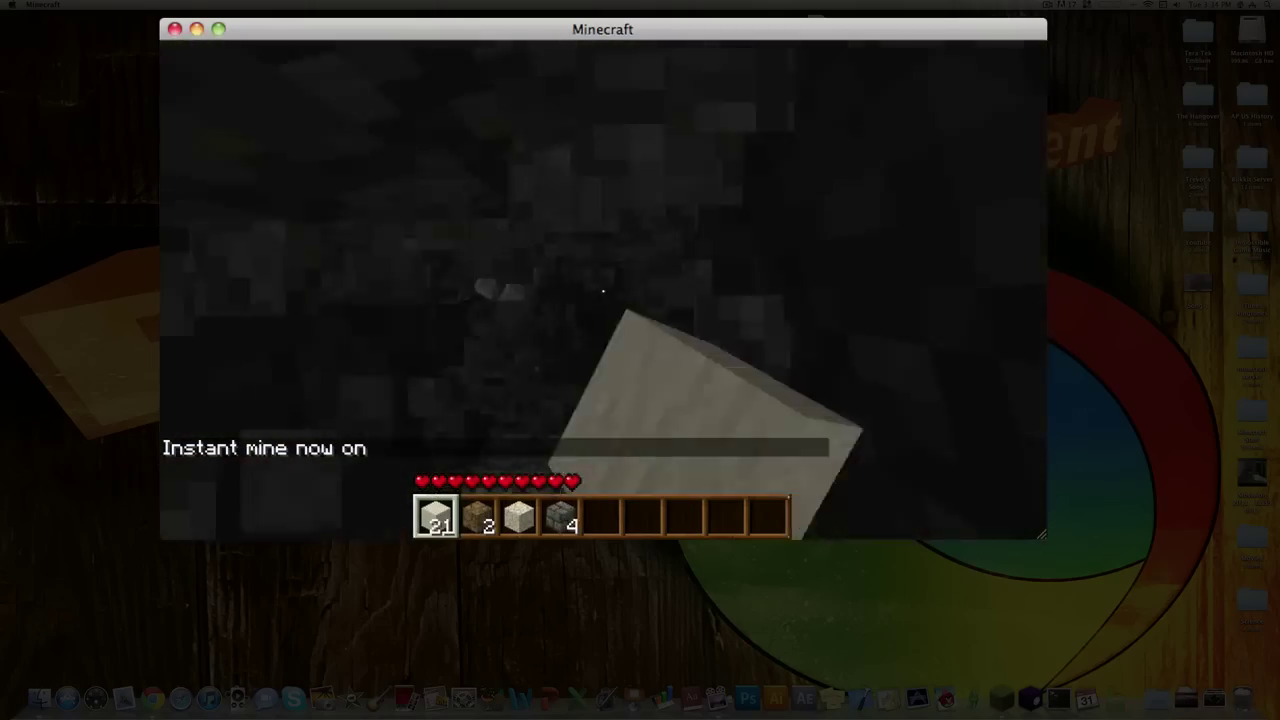
Extend the dark tunnel deeper through the stone, collecting the mined blocks.
{"action": "left_click", "coordinate": [603, 289]}
{"action": "left_click", "coordinate": [603, 289]}
{"action": "left_click", "coordinate": [603, 289]}
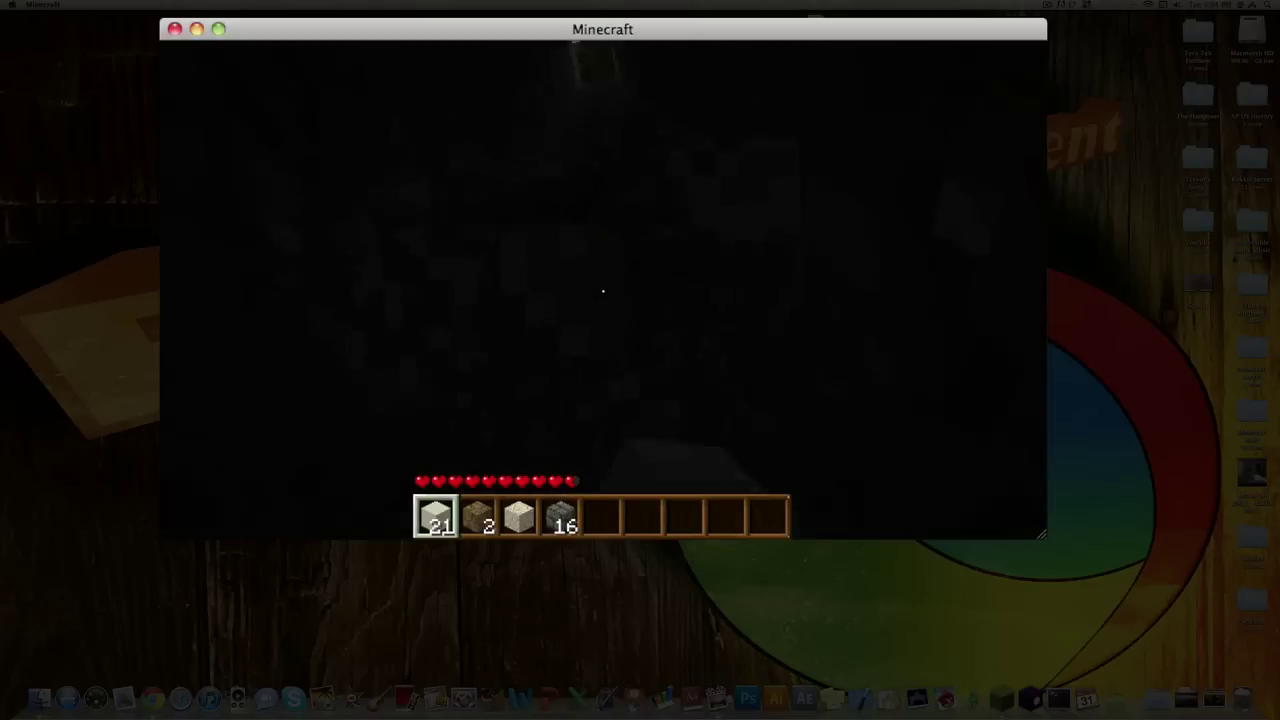
{"action": "left_click", "coordinate": [603, 289]}
{"action": "left_click", "coordinate": [603, 289]}
{"action": "left_click", "coordinate": [603, 289]}
{"action": "left_click", "coordinate": [603, 289]}
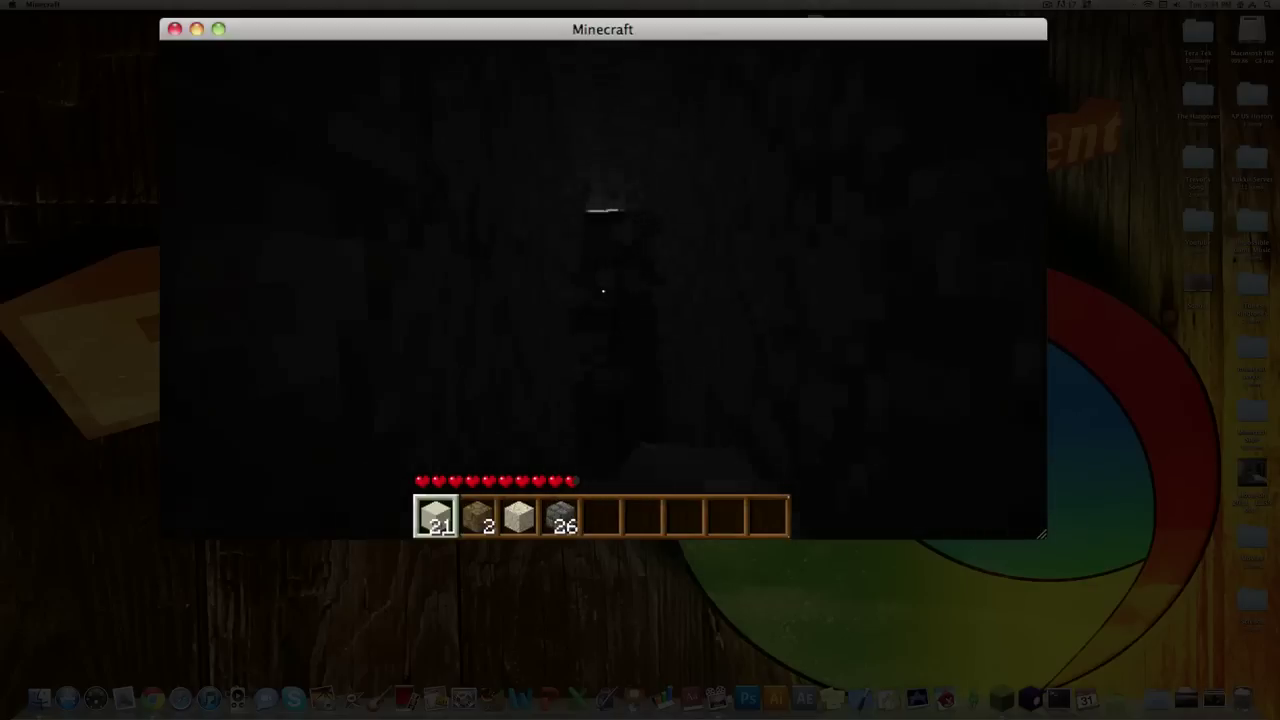
Light up the dark tunnel with the light command and mine forward into the stone.
{"action": "key", "text": "slash"}
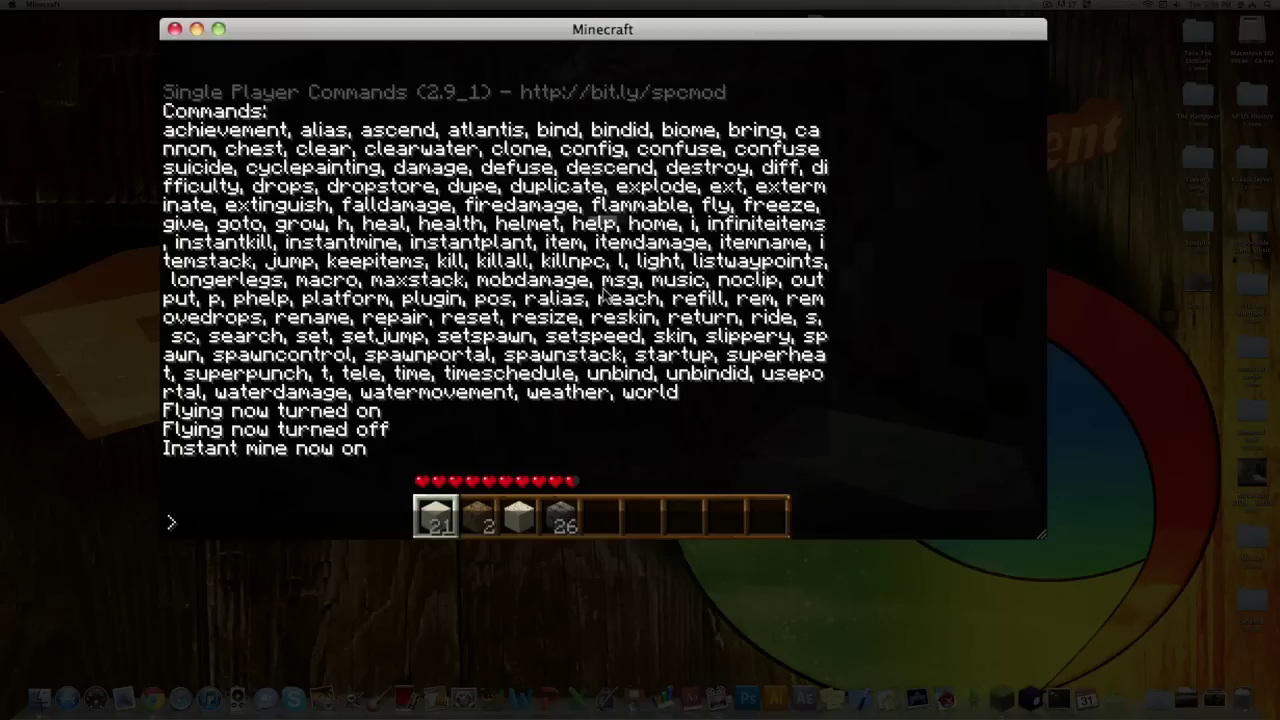
{"action": "type", "text": "light"}
{"action": "key", "text": "Return"}
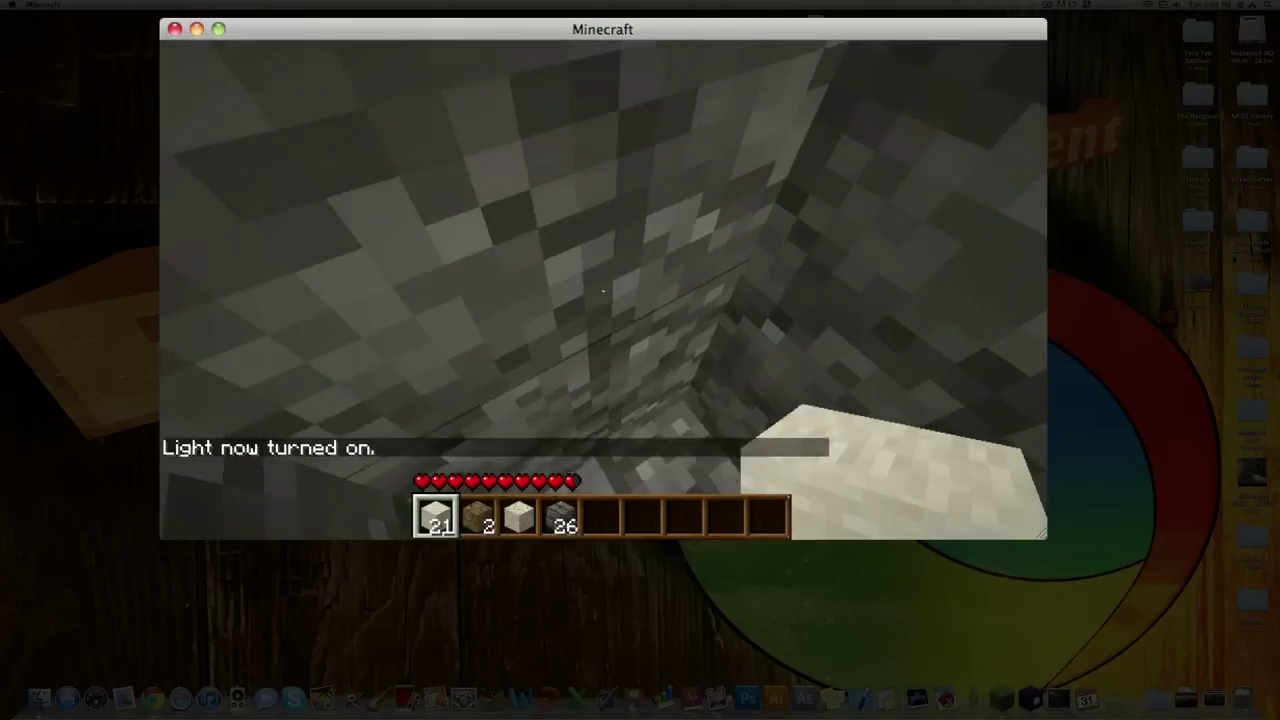
{"action": "left_click", "coordinate": [603, 291]}
{"action": "key", "text": "w"}
{"action": "left_click", "coordinate": [603, 291]}
{"action": "key", "text": "w"}
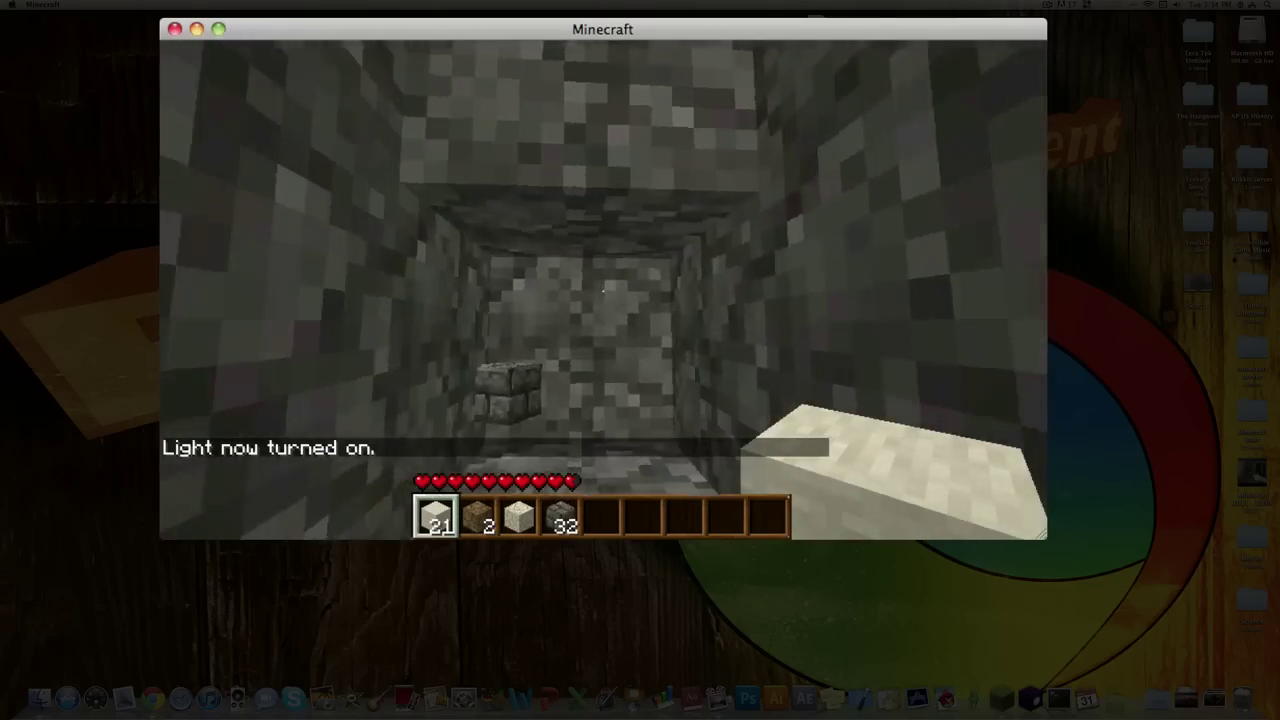
{"action": "left_click", "coordinate": [603, 291]}
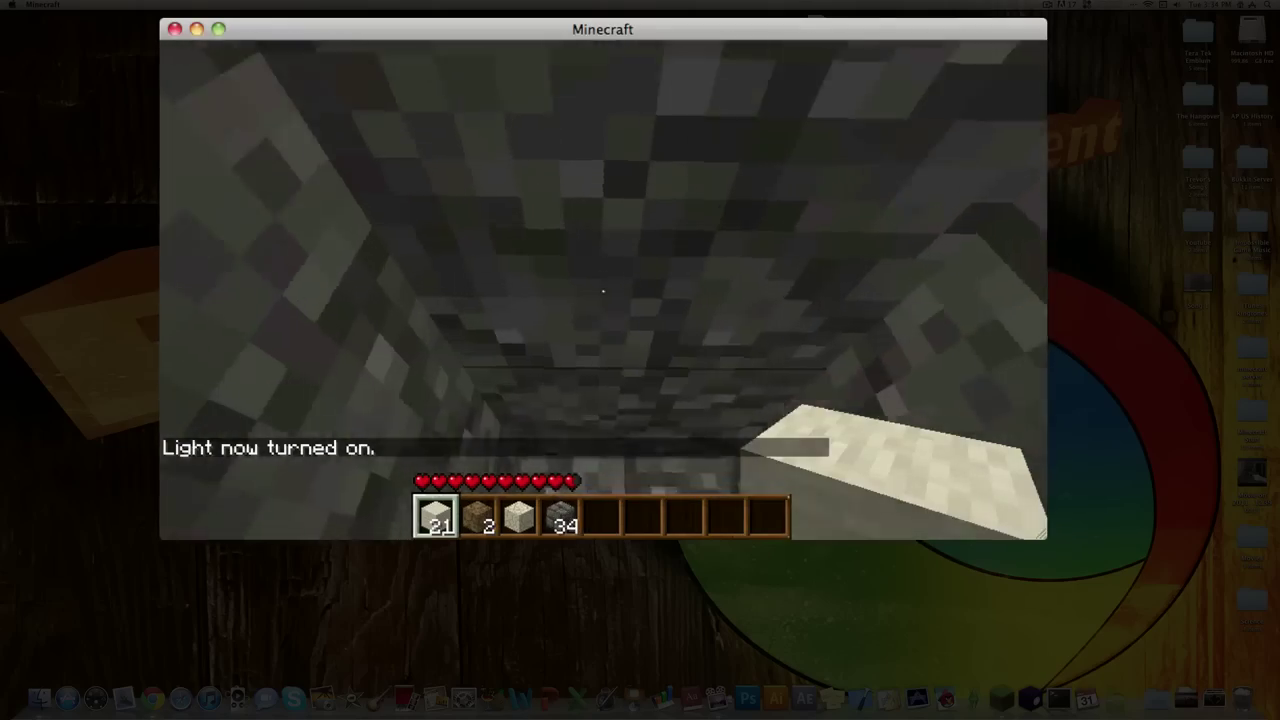
Continue mining the lit tunnel through the stone until reaching the sandstone.
{"action": "left_click", "coordinate": [603, 291]}
{"action": "left_click", "coordinate": [603, 291]}
{"action": "key", "text": "w"}
{"action": "left_click", "coordinate": [603, 291]}
{"action": "key", "text": "w"}
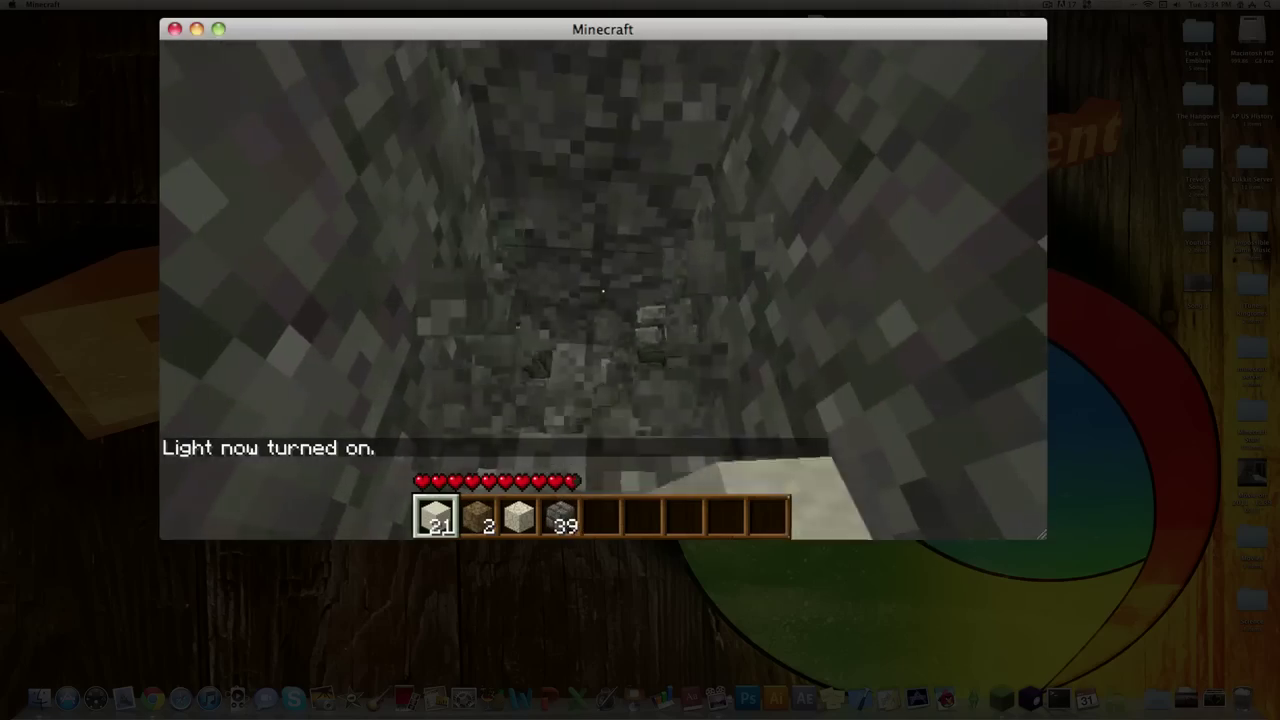
{"action": "left_click", "coordinate": [603, 291]}
{"action": "left_click", "coordinate": [603, 291]}
{"action": "left_click", "coordinate": [603, 290]}
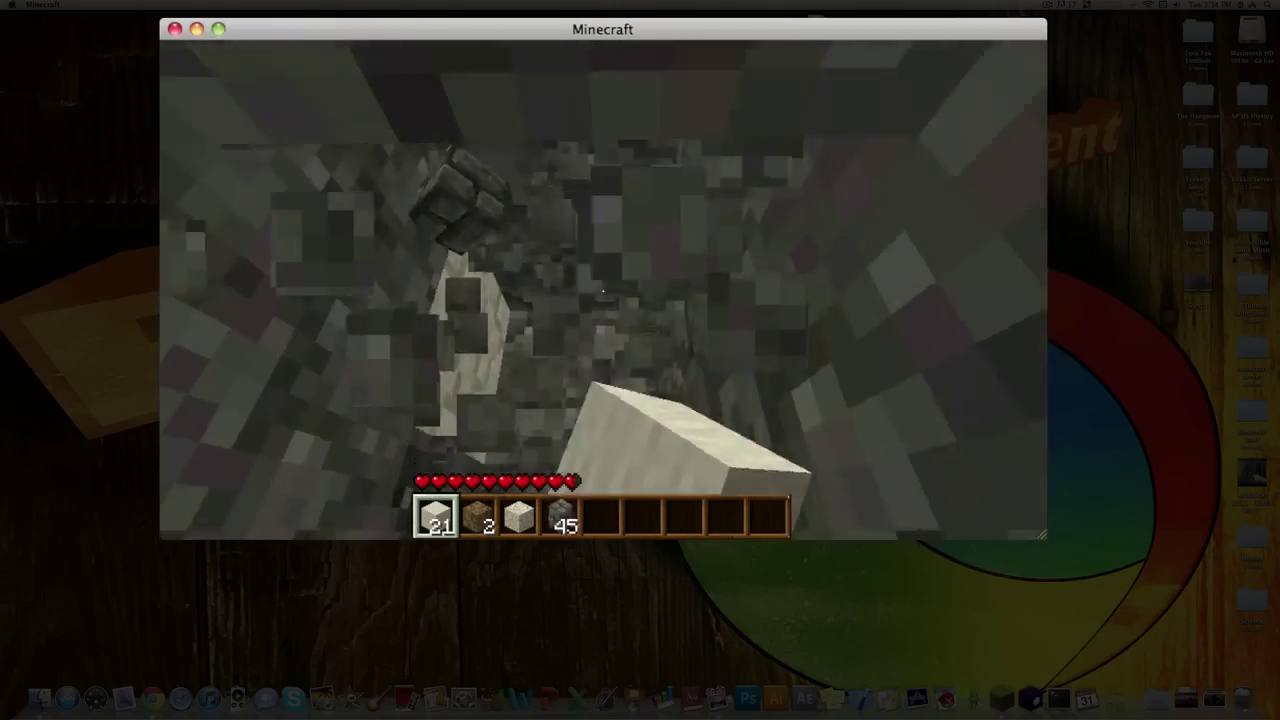
{"action": "left_click", "coordinate": [603, 290]}
{"action": "left_click", "coordinate": [603, 290]}
{"action": "left_click", "coordinate": [603, 290]}
{"action": "left_click", "coordinate": [603, 291]}
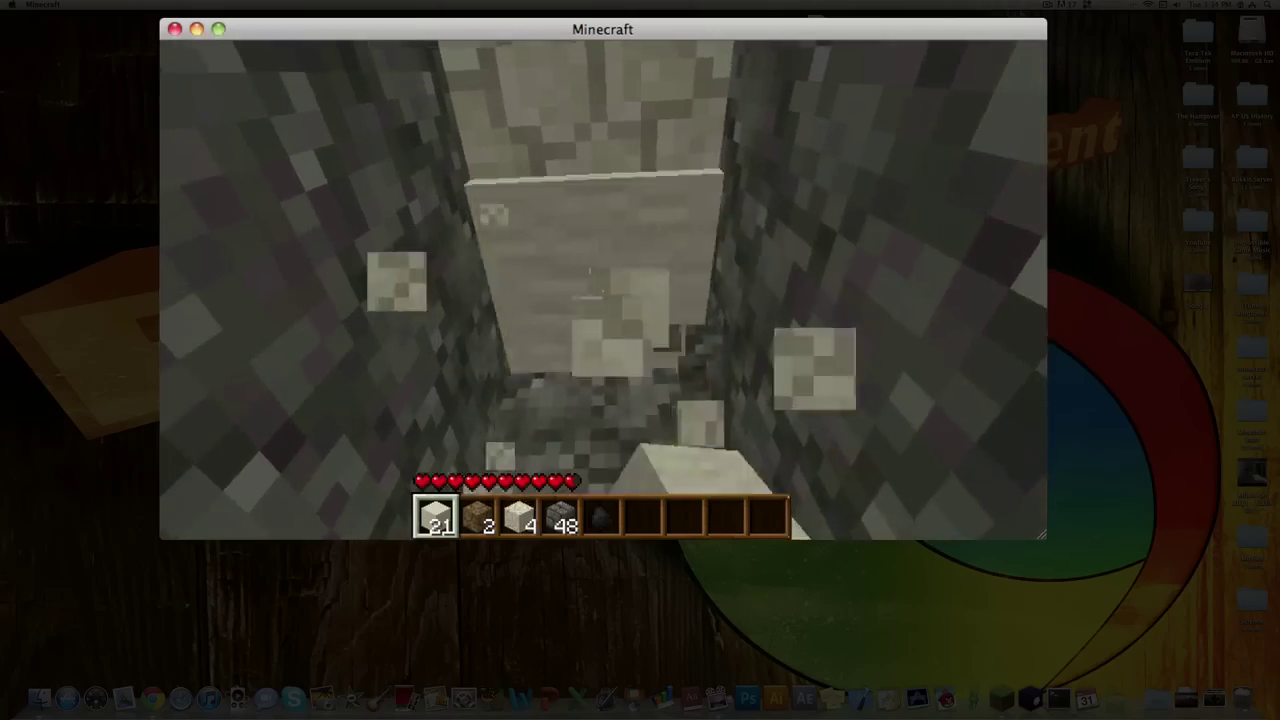
Break through the sandstone and sand at the tunnel's end and move forward into the water.
{"action": "left_click", "coordinate": [603, 291]}
{"action": "key", "text": "w"}
{"action": "left_click", "coordinate": [603, 291]}
{"action": "left_click", "coordinate": [603, 290]}
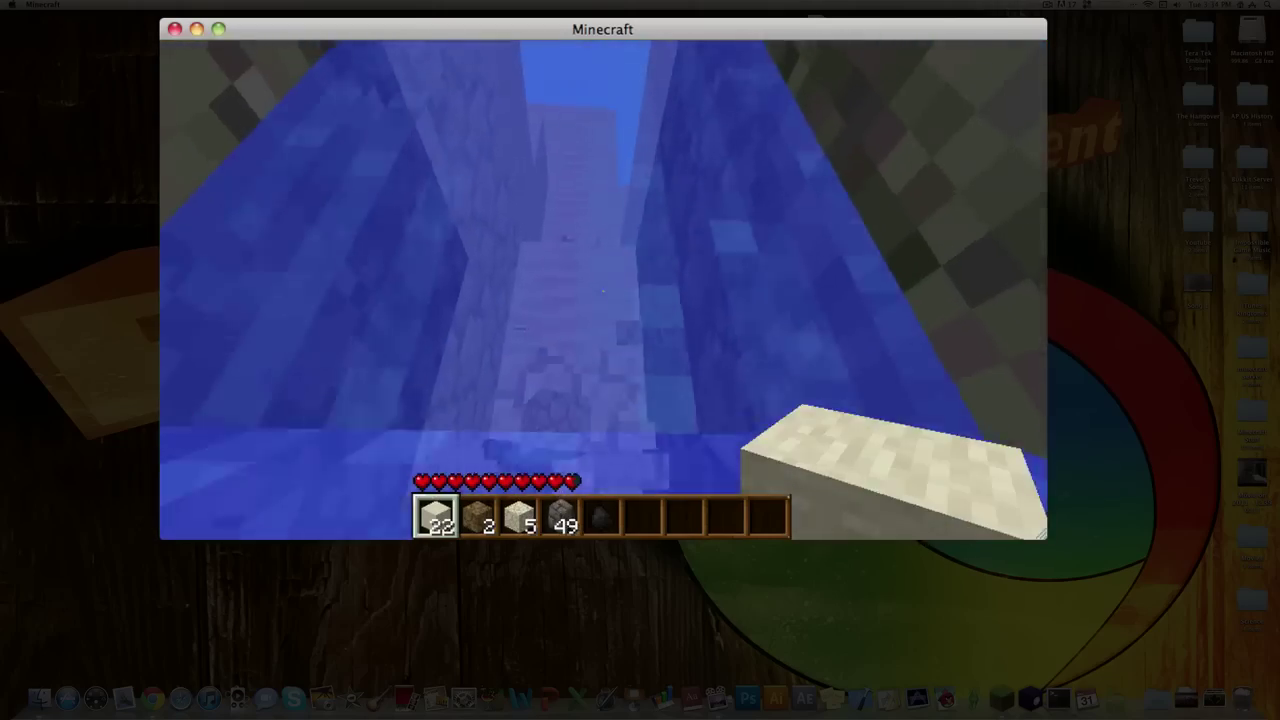
{"action": "left_click", "coordinate": [603, 290]}
{"action": "left_click", "coordinate": [603, 290]}
{"action": "key", "text": "w"}
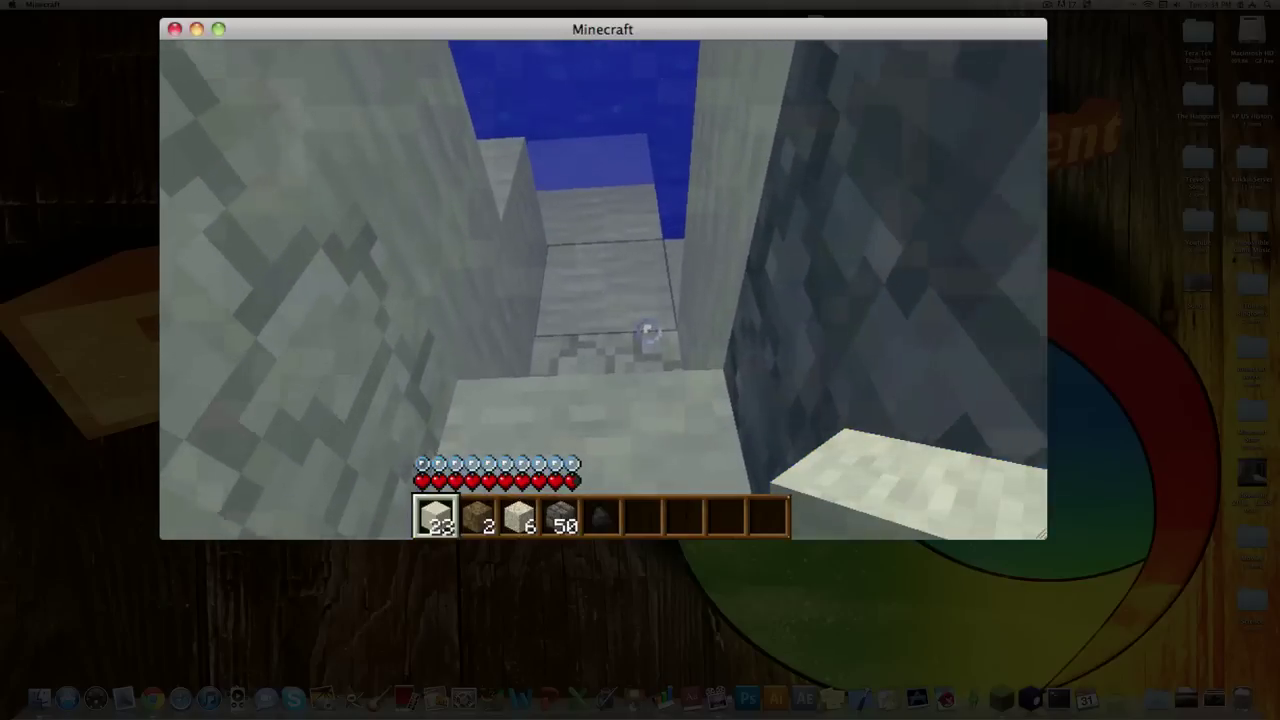
Swim up out of the flooded shaft to the water's surface.
{"action": "key", "text": "space"}
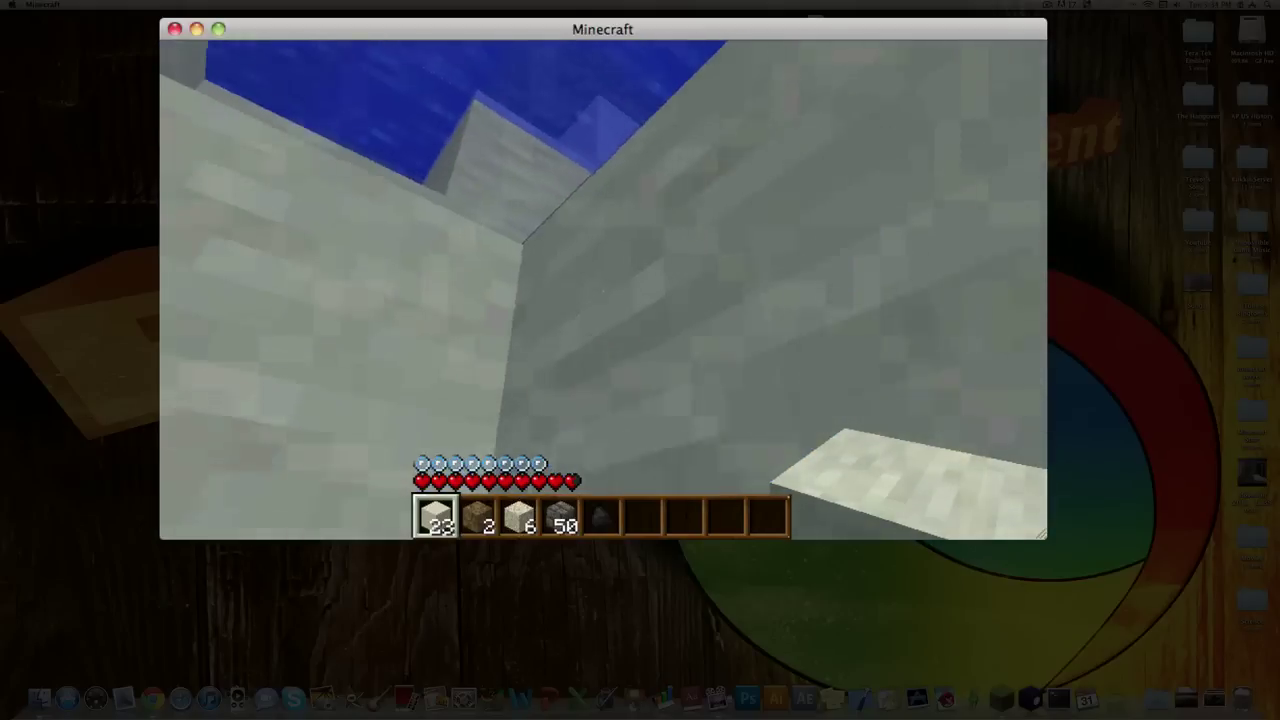
{"action": "key", "text": "space"}
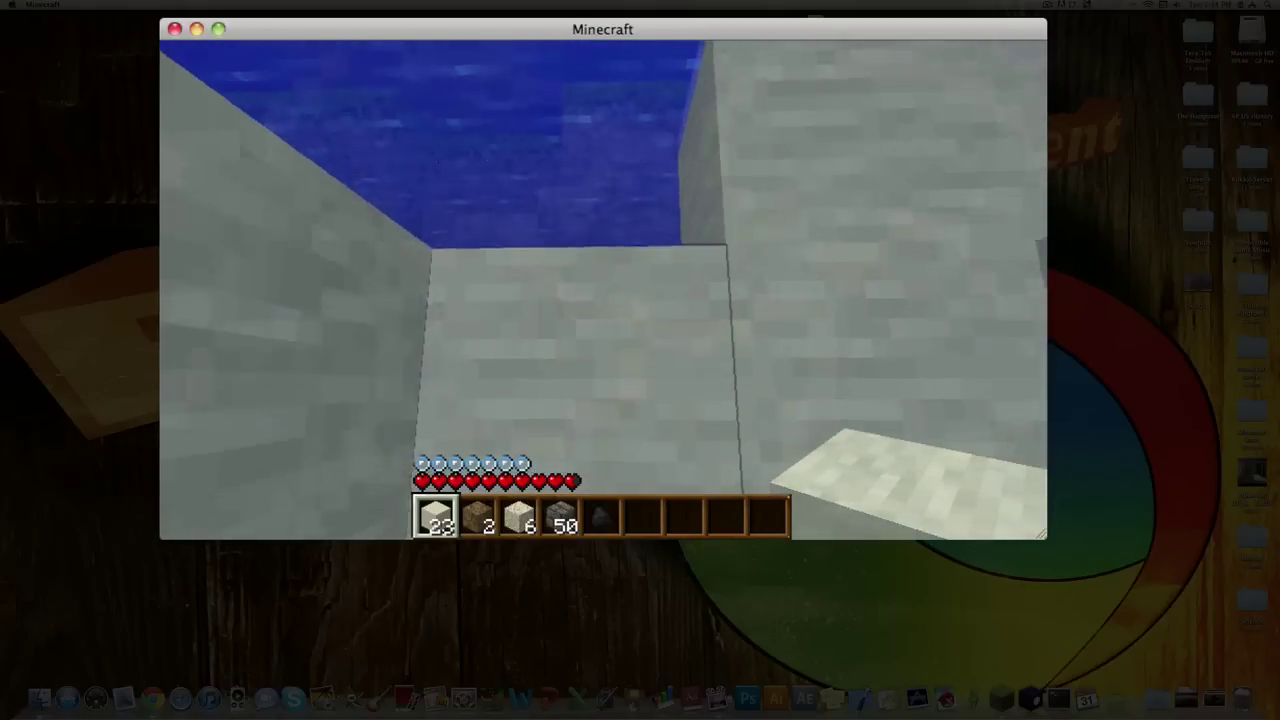
{"action": "key", "text": "space"}
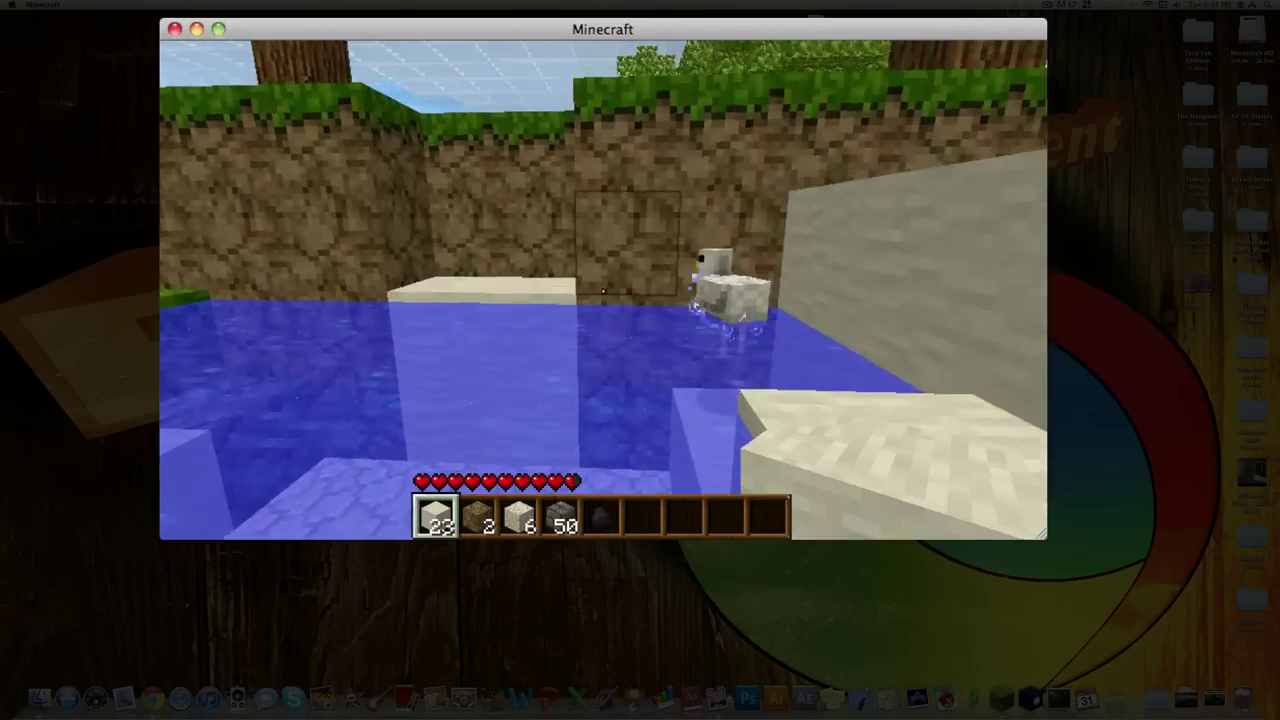
Climb onto the grass beside the tree trunk and turn the mod's light effect off.
{"action": "key", "text": "w"}
{"action": "key", "text": "w"}
{"action": "key", "text": "space"}
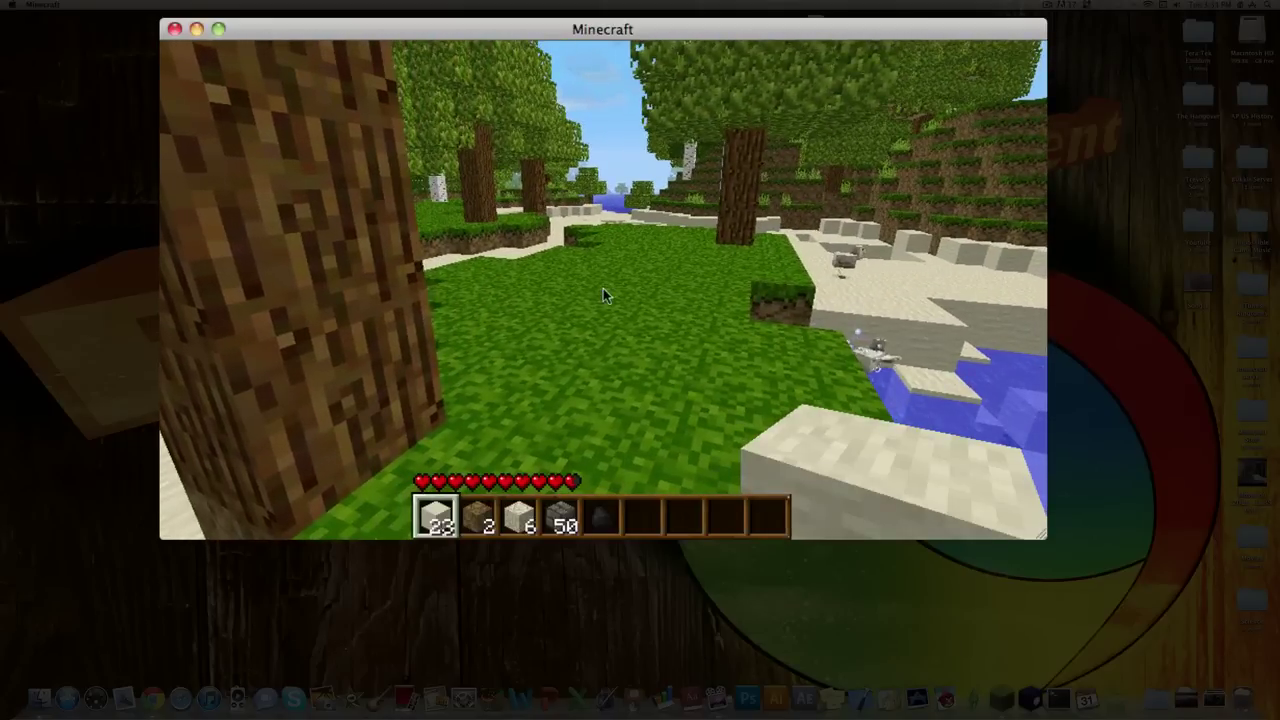
{"action": "type", "text": "t/l"}
{"action": "key", "text": "Return"}
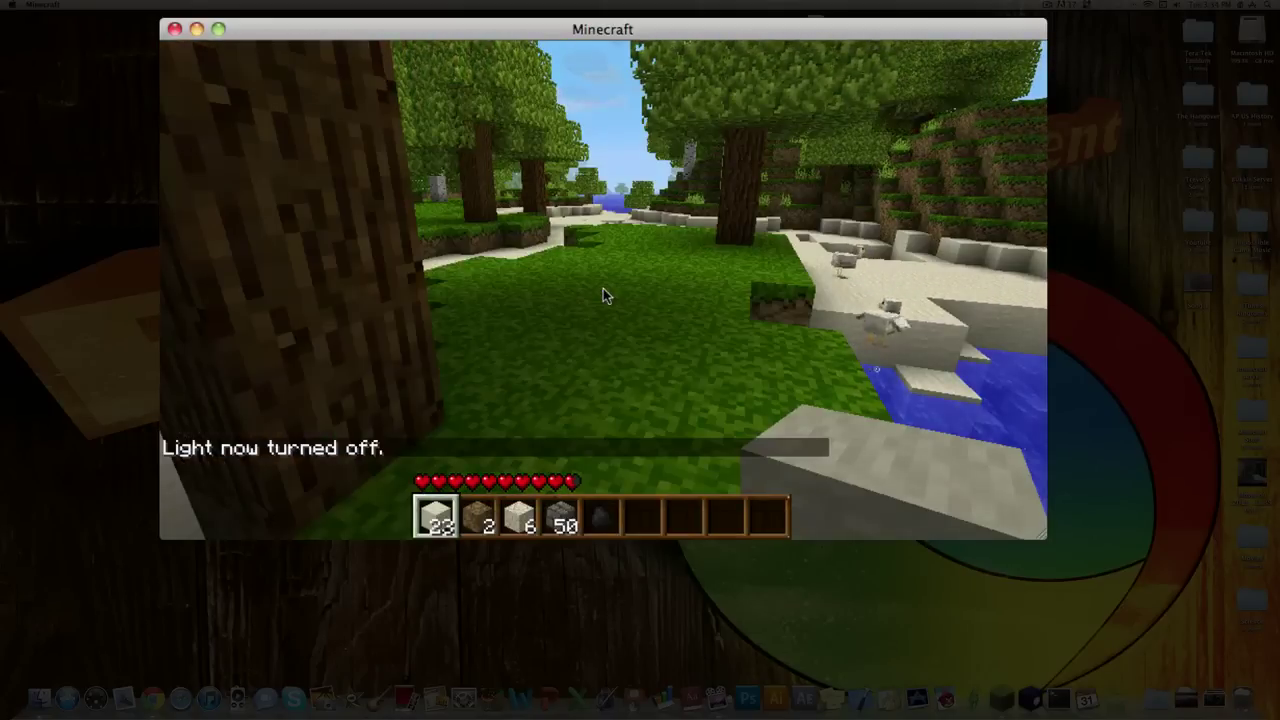